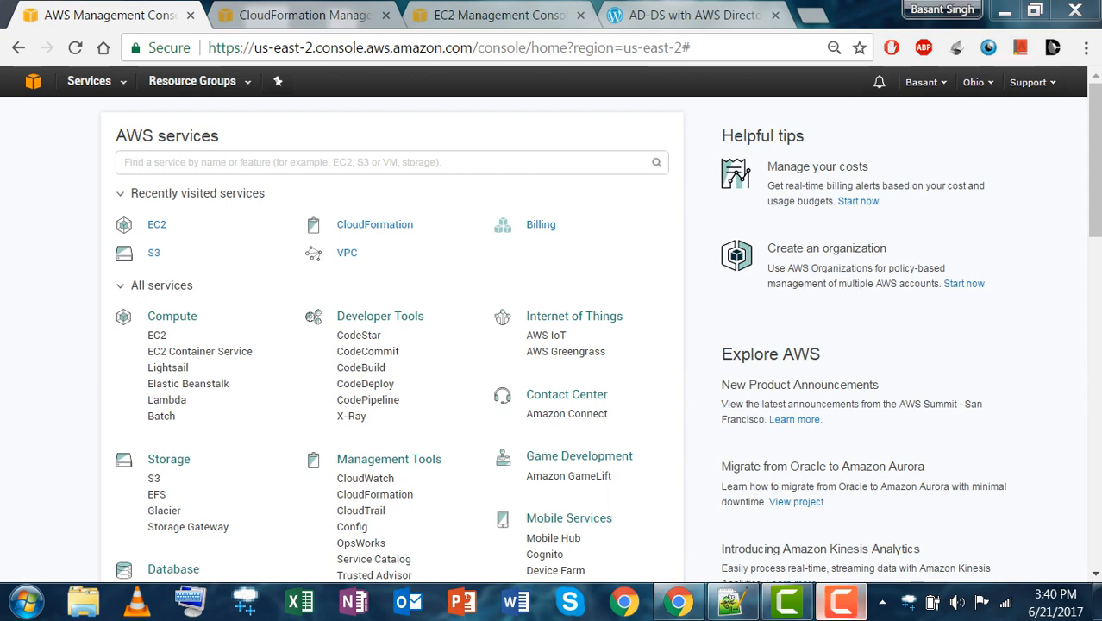
# Switch to the CloudFormation stacks page and deselect the CloudFormer stack.
pyautogui.moveTo(841, 601)
pyautogui.moveTo(841, 517)
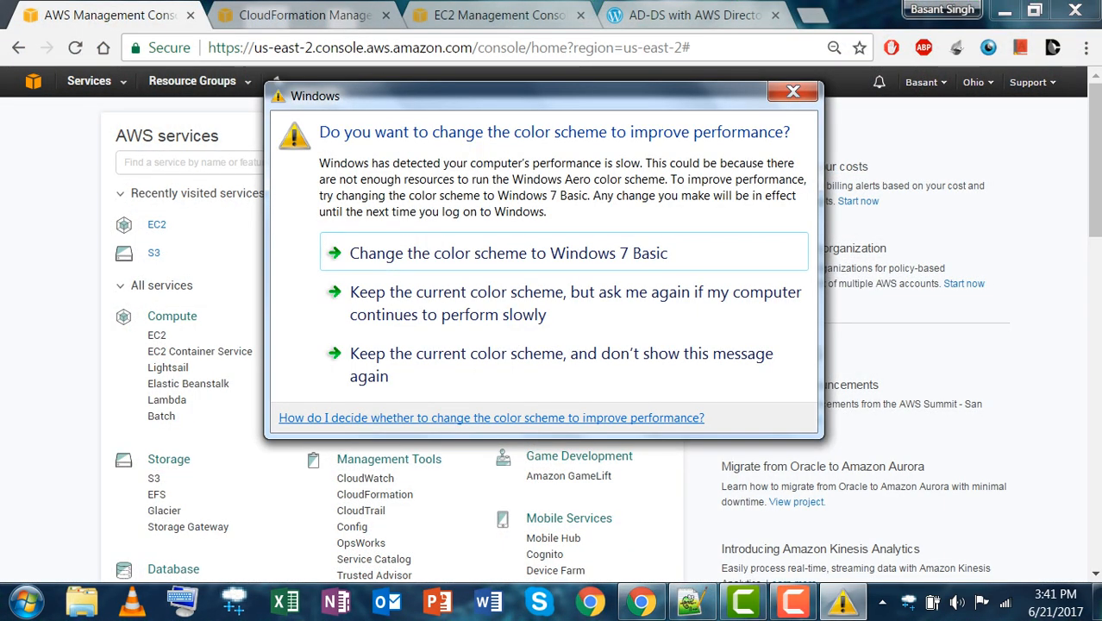
pyautogui.moveTo(792, 601)
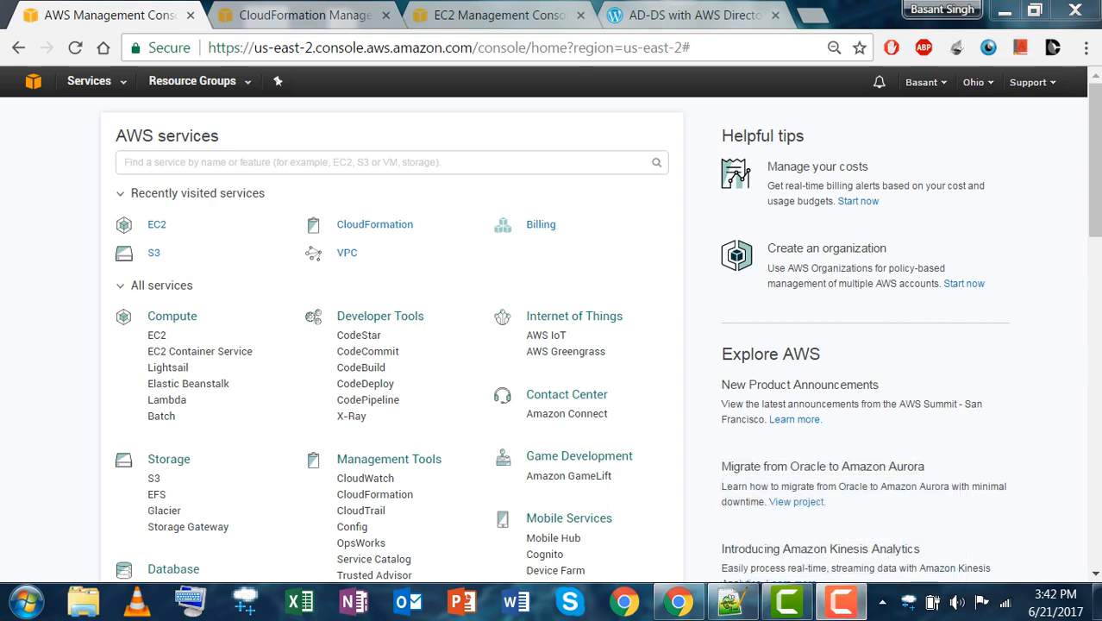
pyautogui.click(304, 14)
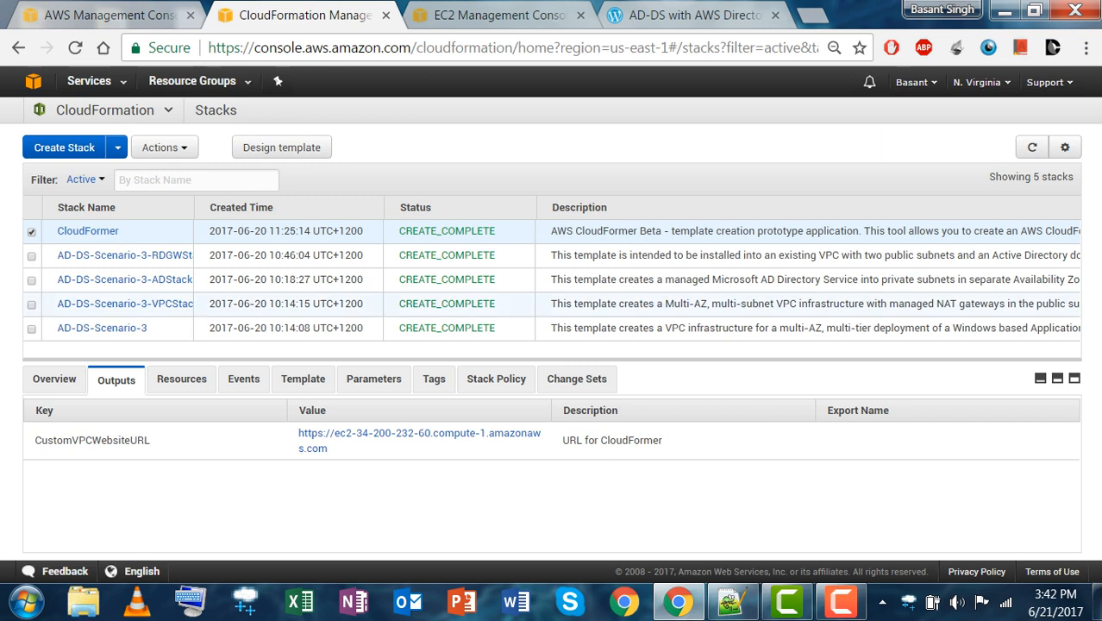
pyautogui.click(32, 232)
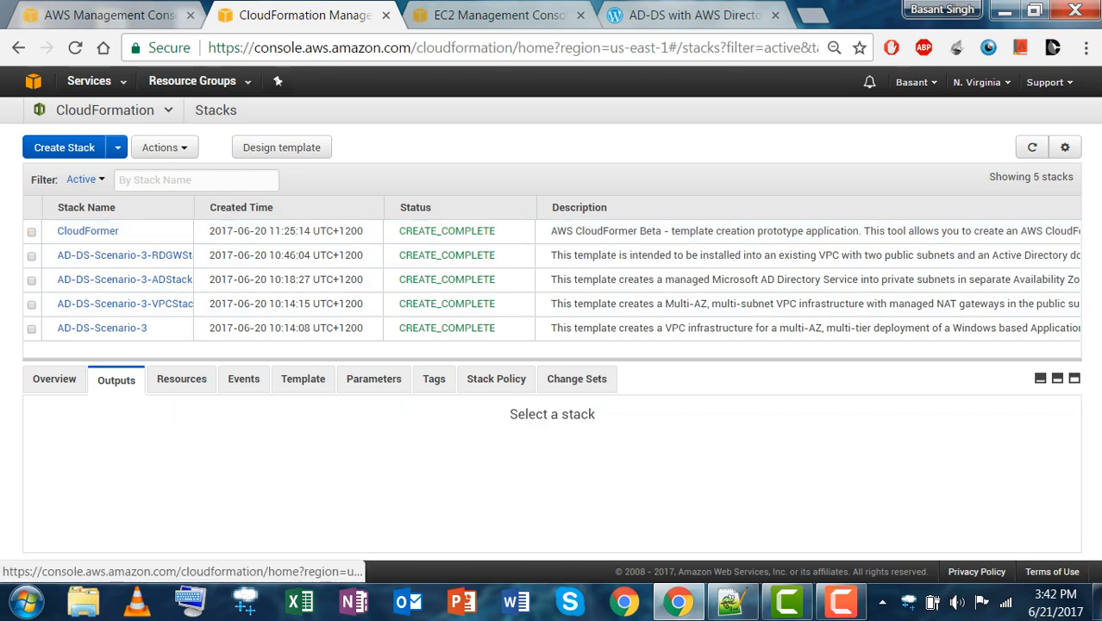
# Search 'clo' on the console home, then return to the CloudFormation stacks list.
pyautogui.click(142, 16)
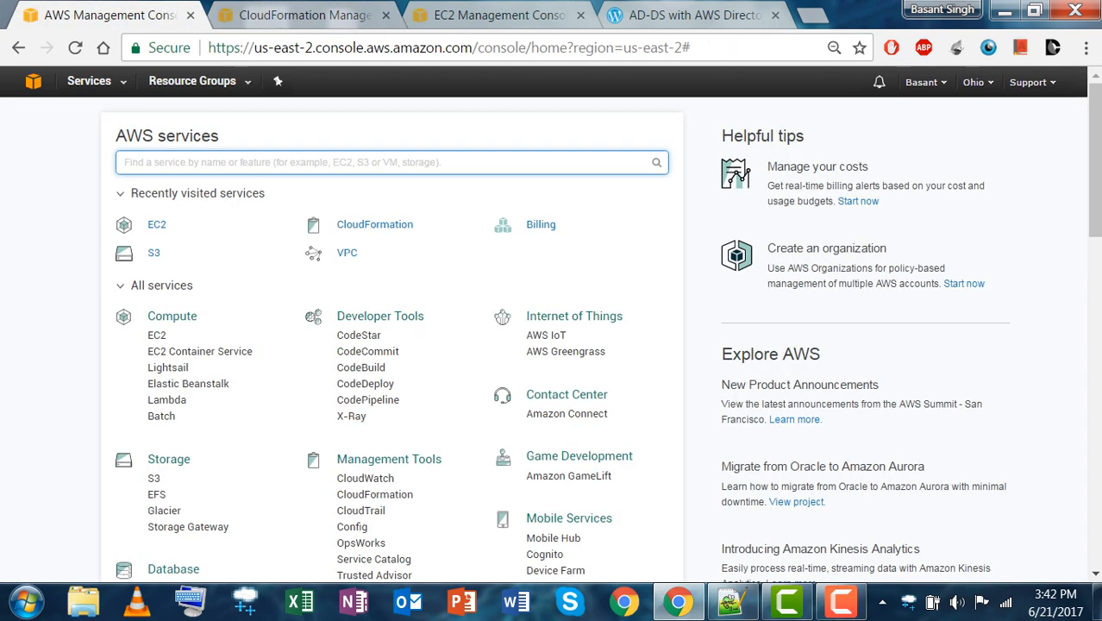
pyautogui.write('clo')
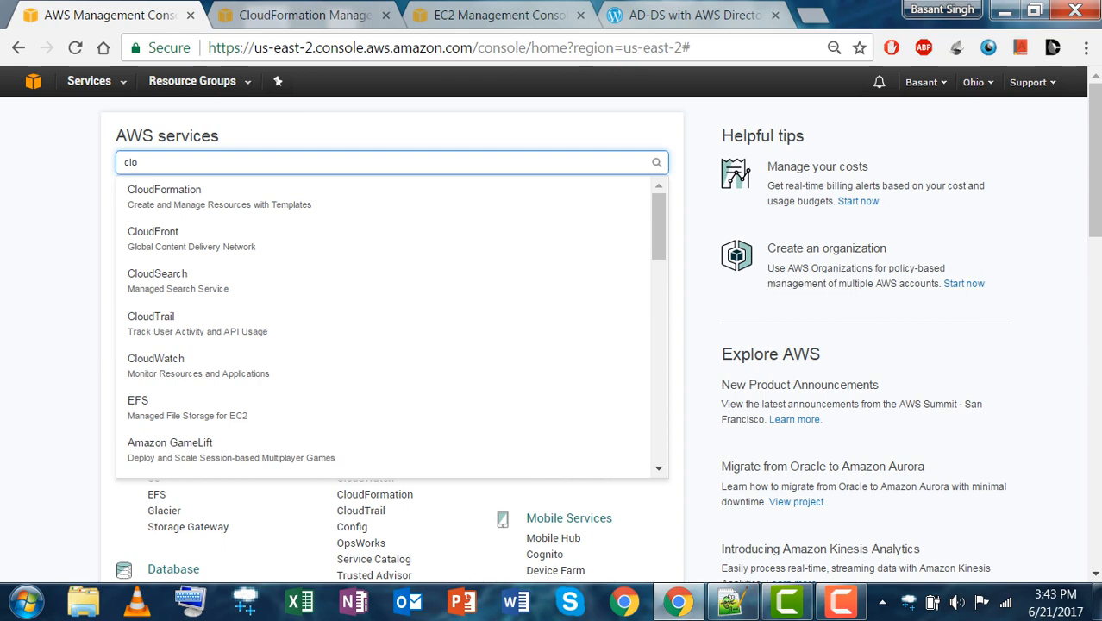
pyautogui.click(301, 16)
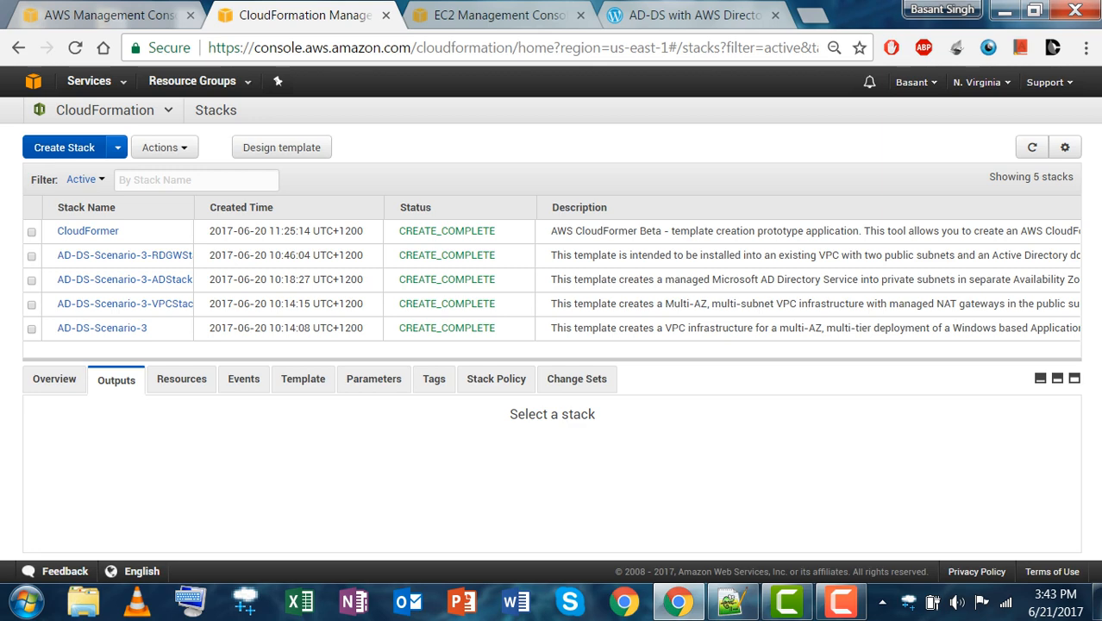
# Start a new stack from the CloudFormer sample template.
pyautogui.click(65, 147)
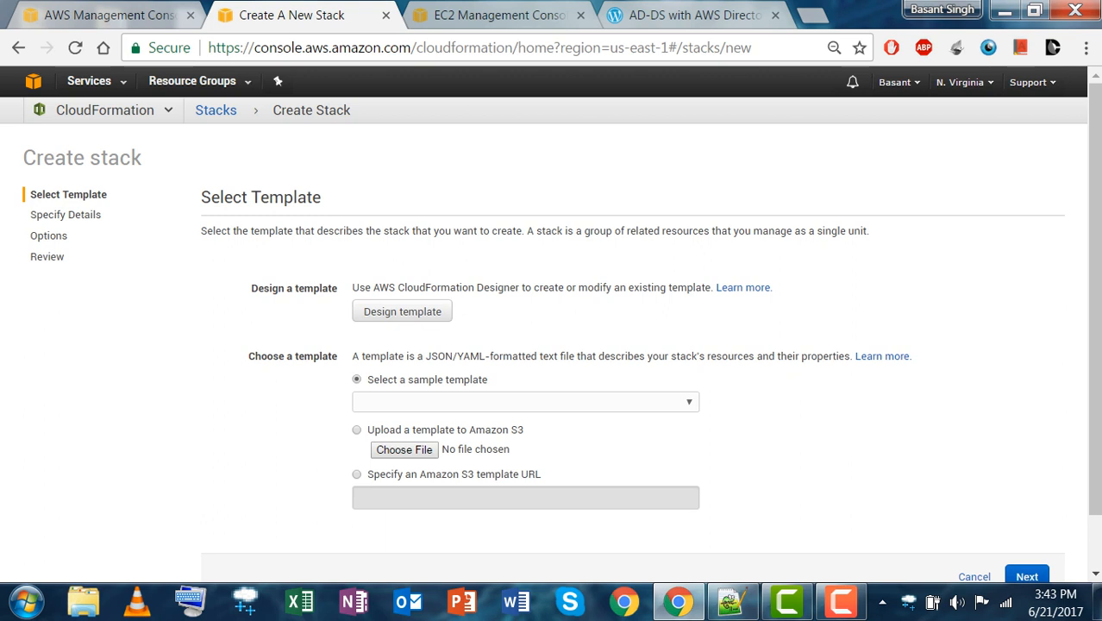
pyautogui.click(517, 402)
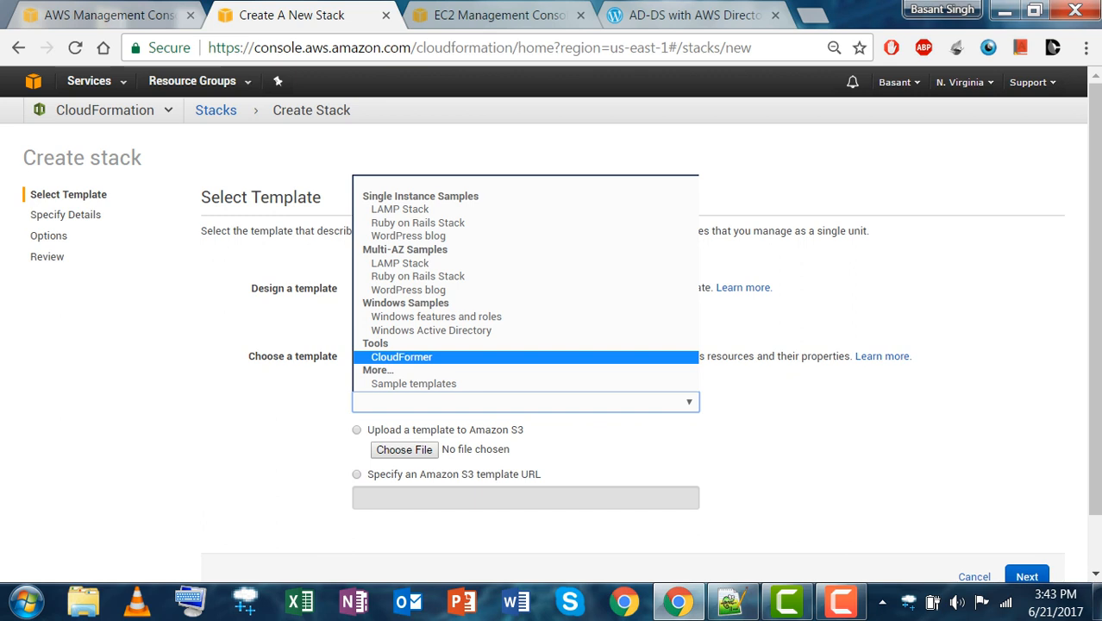
pyautogui.press('Return')
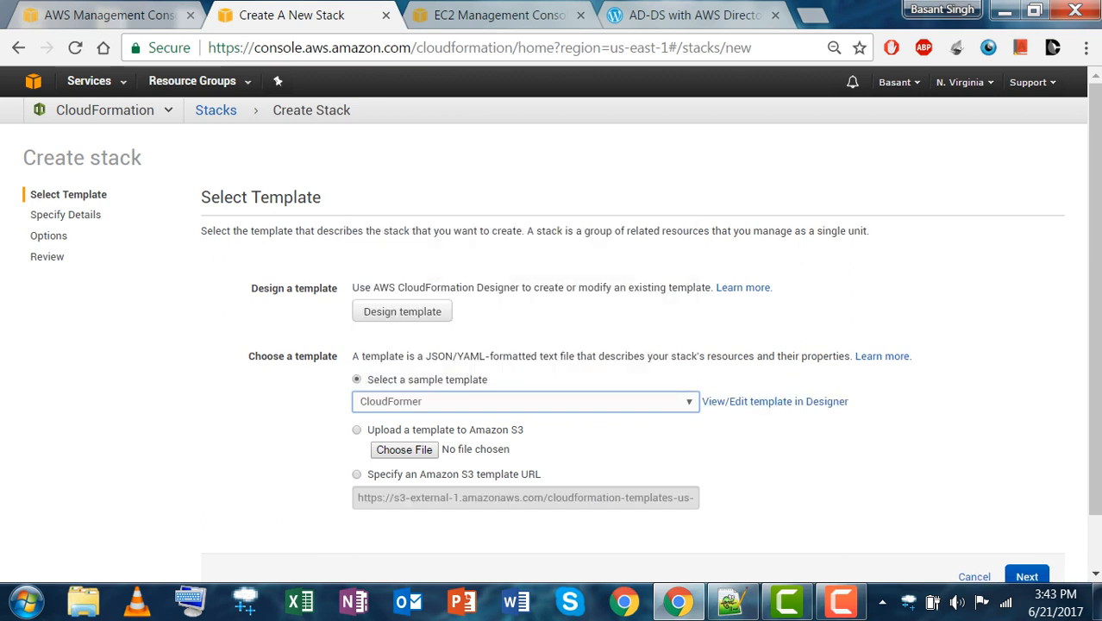
pyautogui.click(1003, 576)
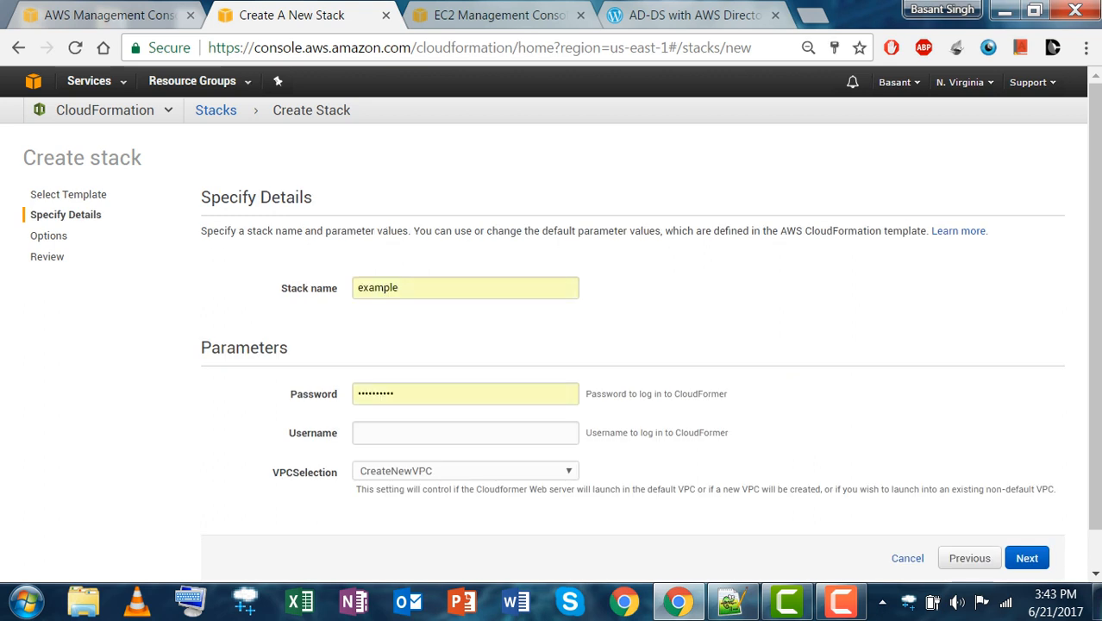
# Replace the autofilled stack name with test12.
pyautogui.click(397, 287)
pyautogui.doubleClick(379, 287)
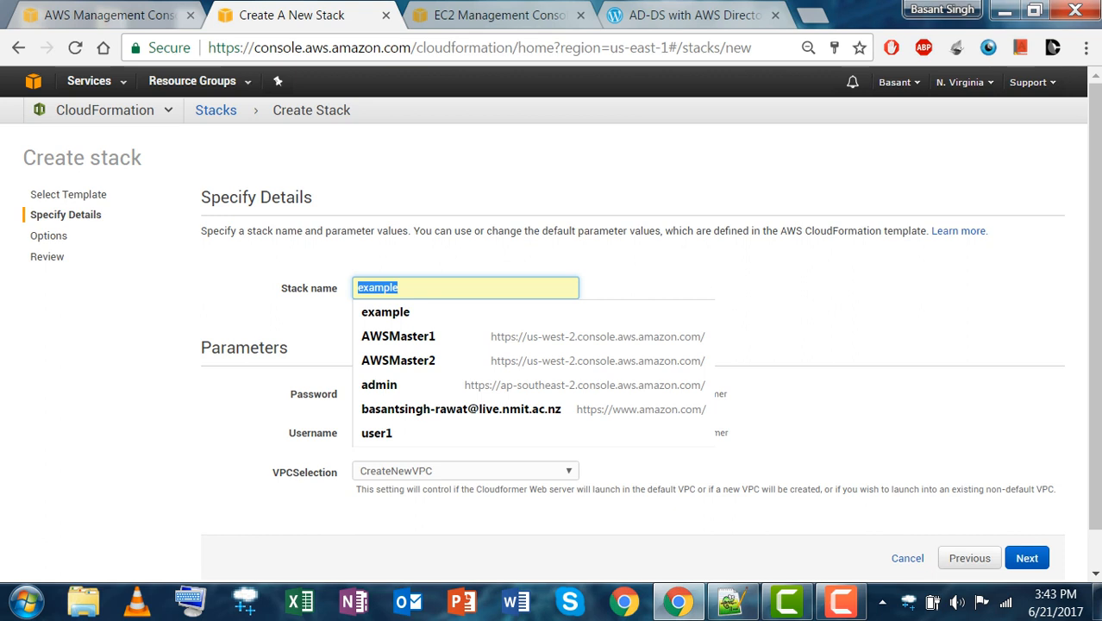
pyautogui.press('BackSpace')
pyautogui.write('test1')
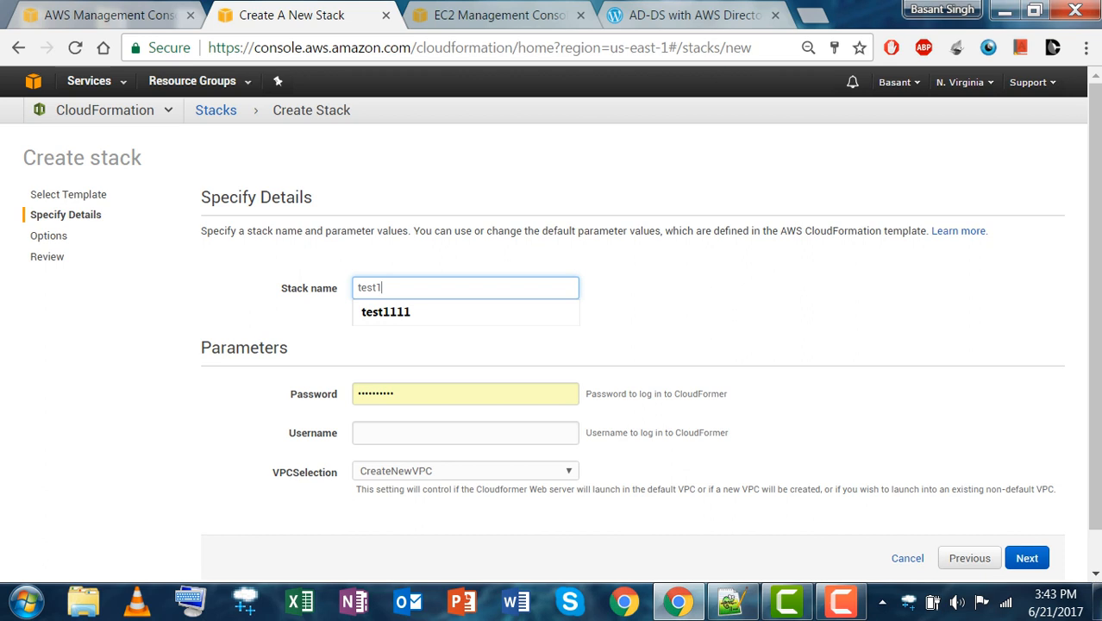
pyautogui.write('2')
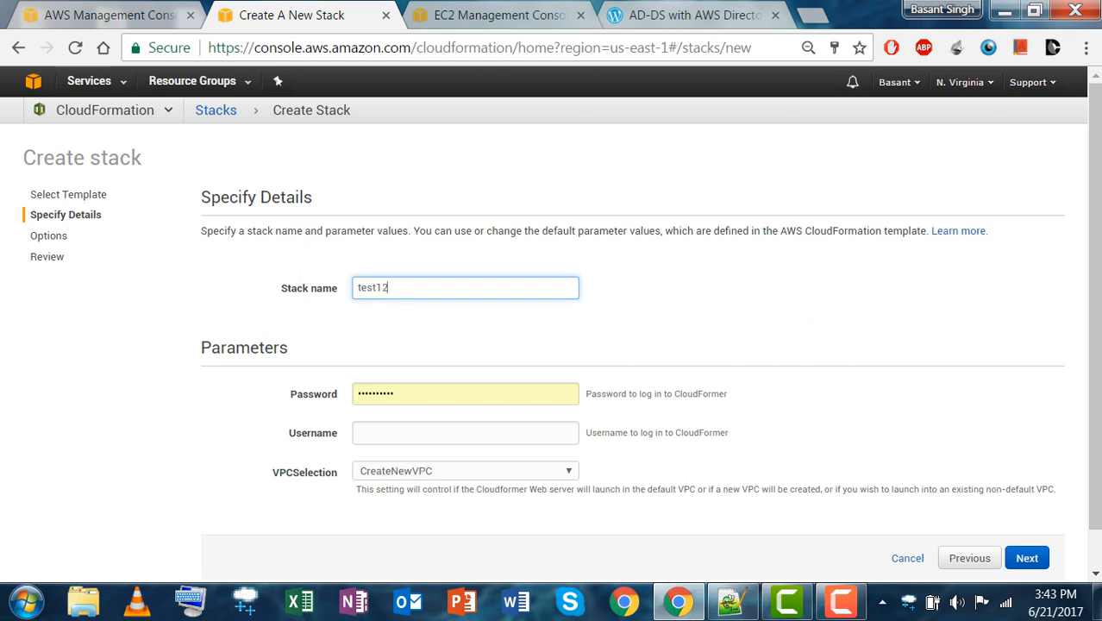
# Enter the login password and username for the stack, then advance to Options.
pyautogui.press('Tab')
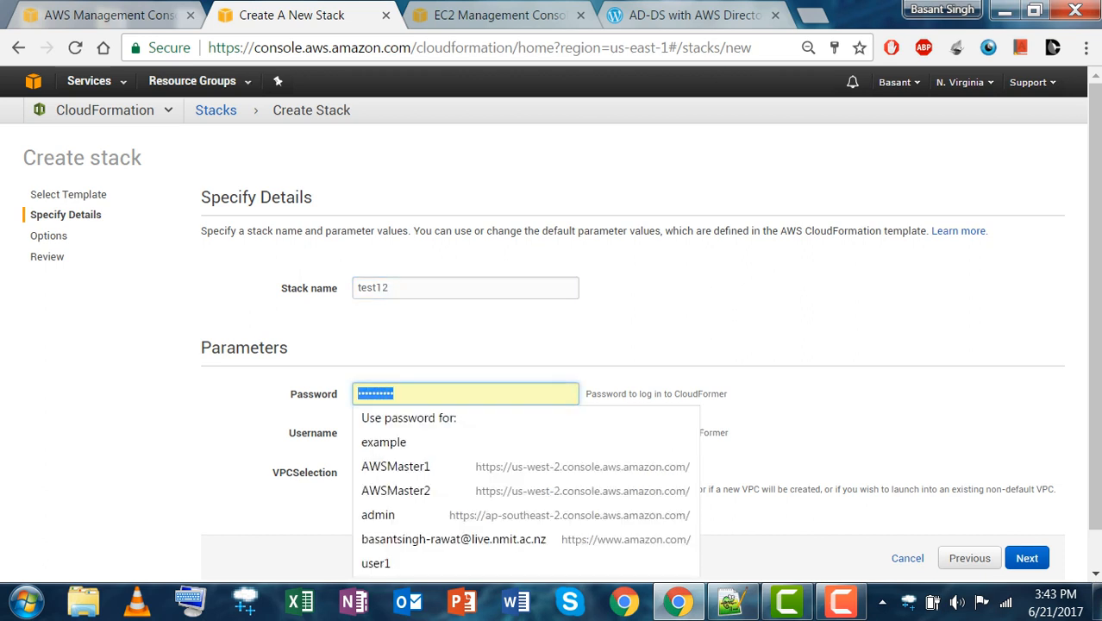
pyautogui.press('BackSpace')
pyautogui.write('p')
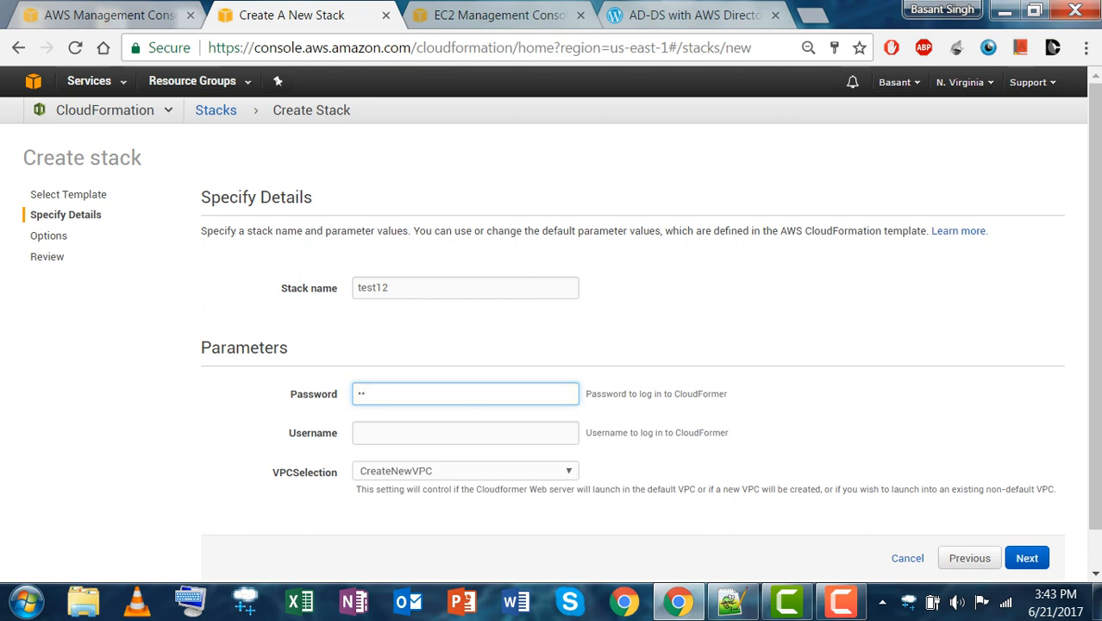
pyautogui.write('ssword12')
pyautogui.press('Tab')
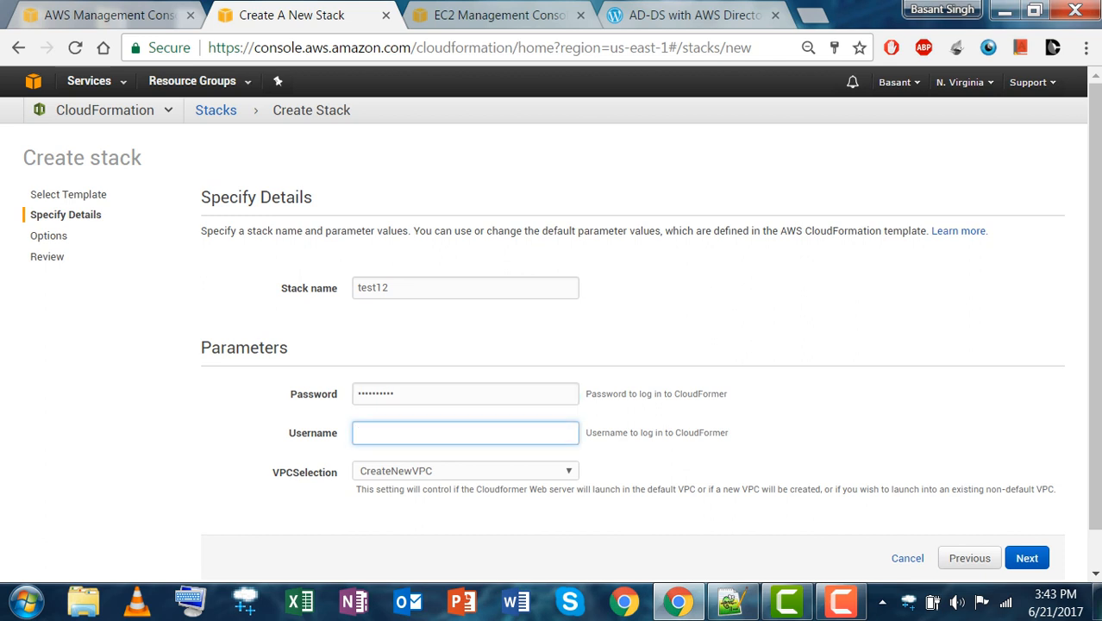
pyautogui.write('Basant')
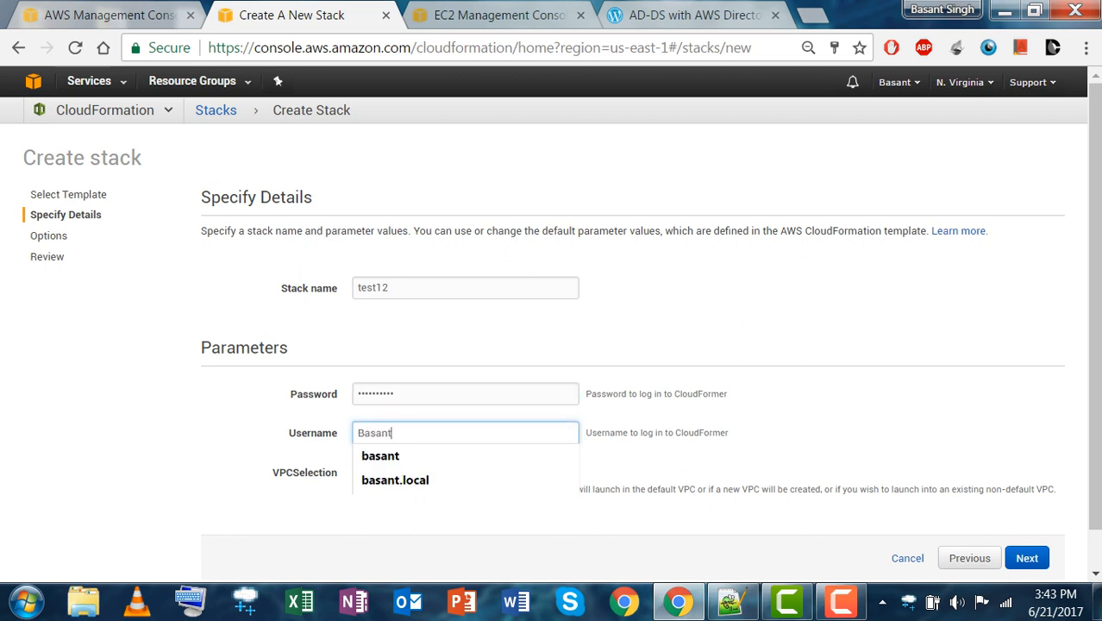
pyautogui.press('Down')
pyautogui.press('Return')
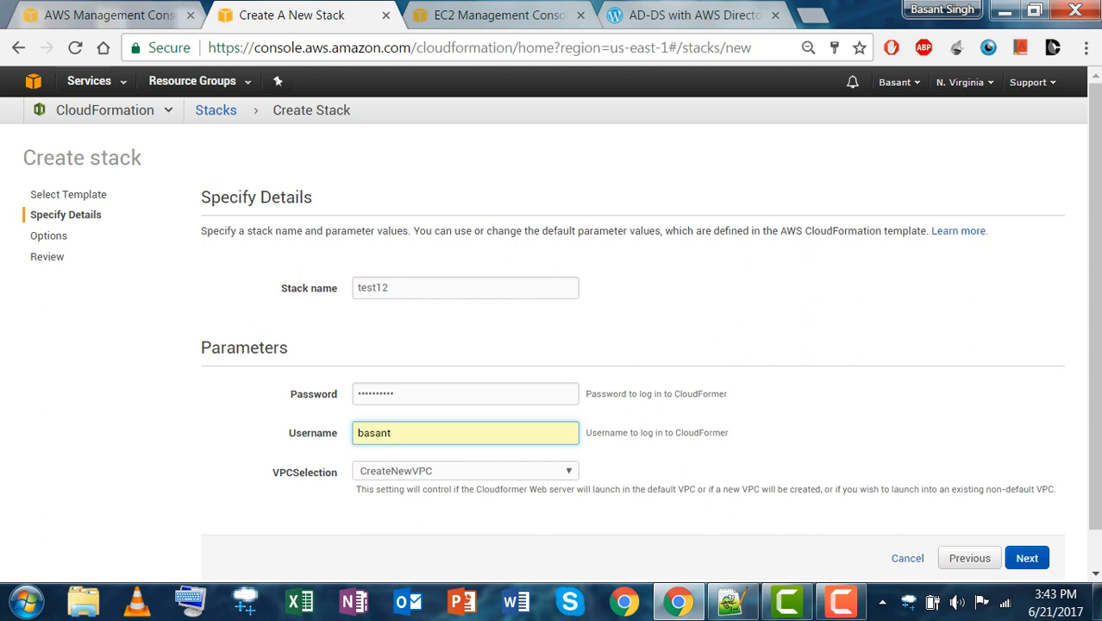
pyautogui.press('Return')
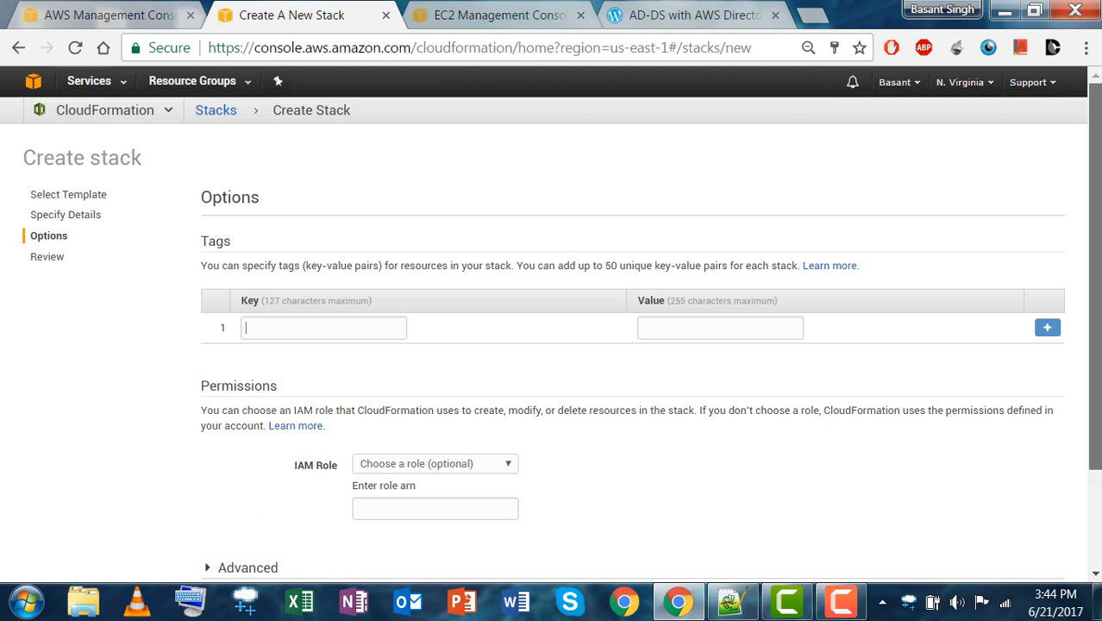
# Pass the Options step, look over the test12 review, then cancel back to Stacks.
pyautogui.scroll(-2, 1093, 275)
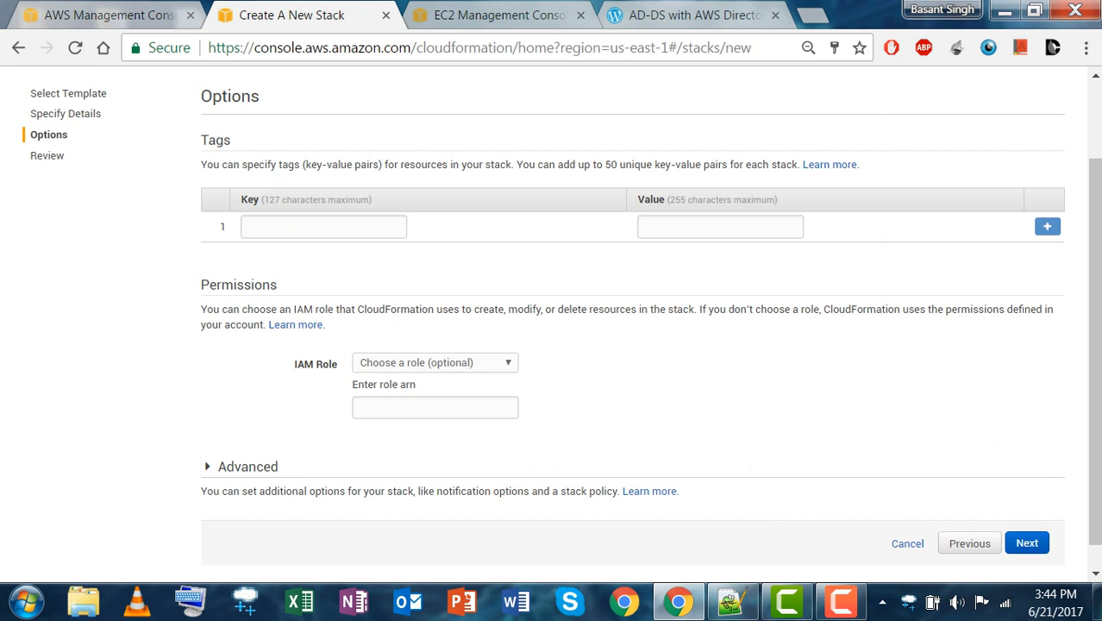
pyautogui.click(246, 467)
pyautogui.click(247, 467)
pyautogui.click(1026, 543)
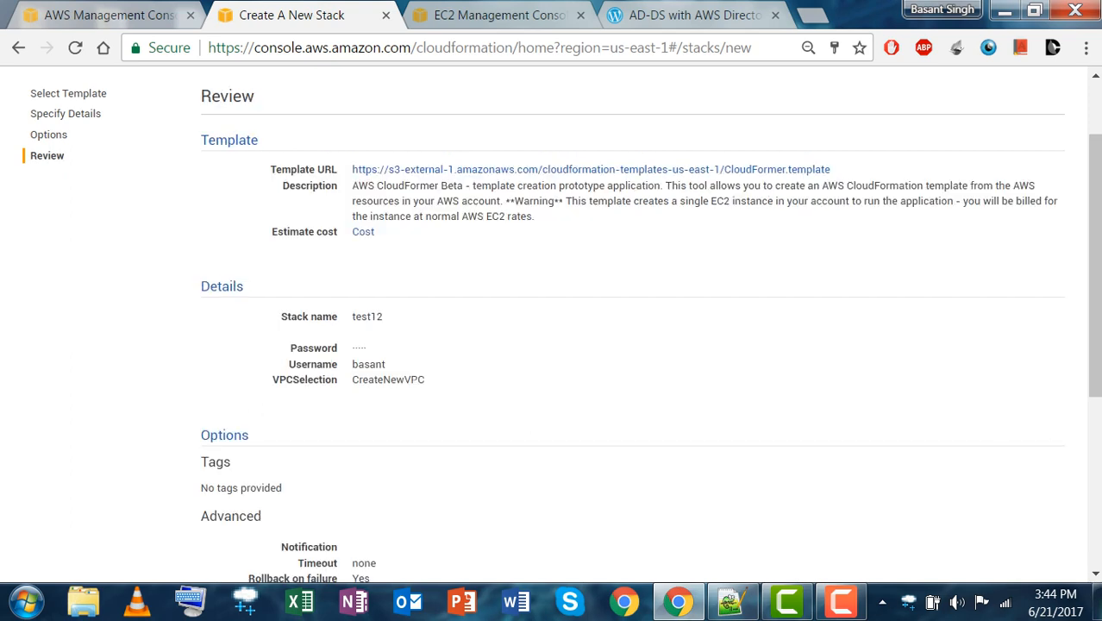
pyautogui.scroll(-1, 1093, 258)
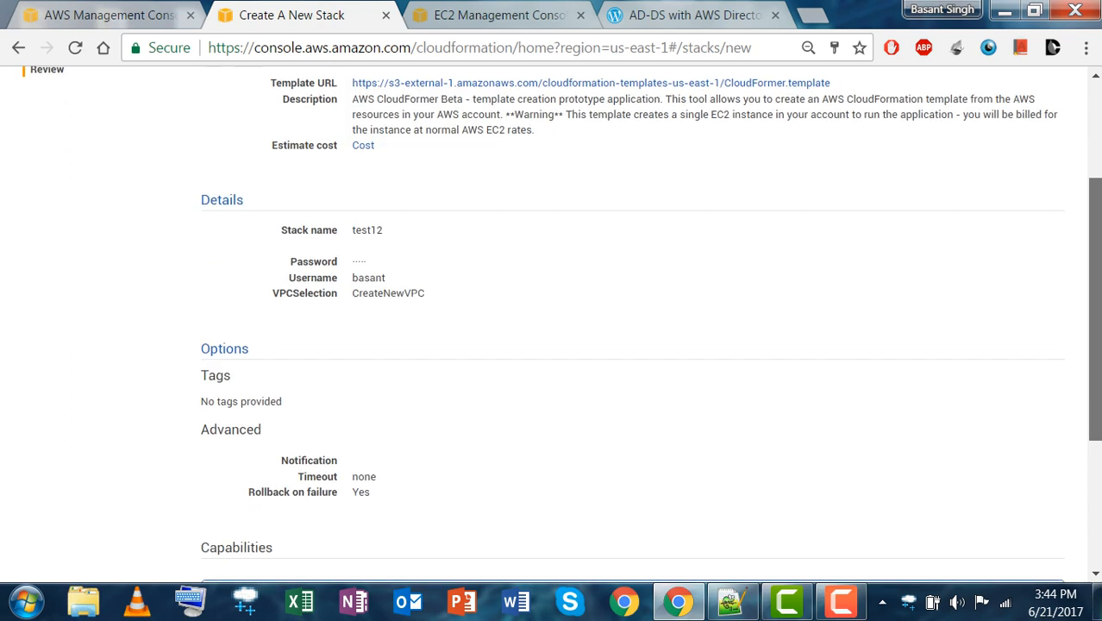
pyautogui.scroll(-3, 552, 319)
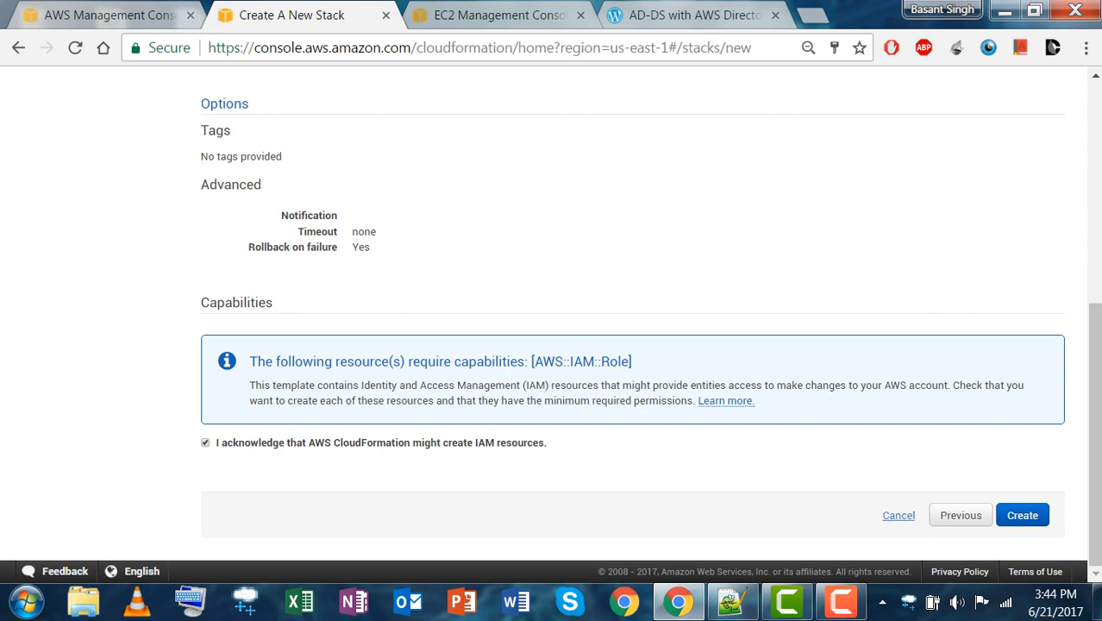
pyautogui.click(898, 516)
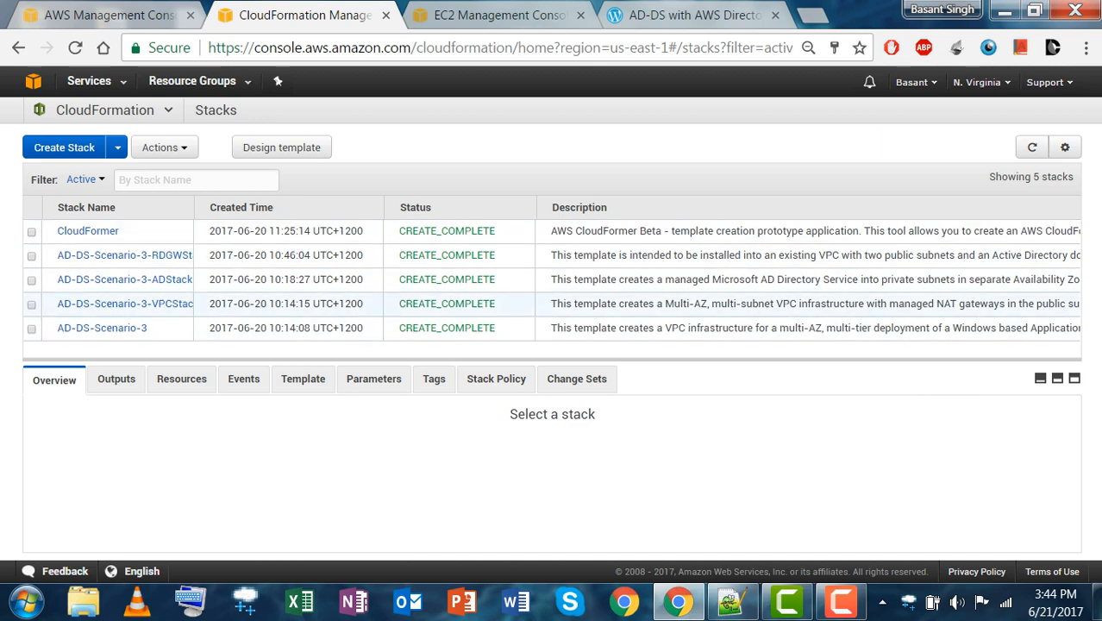
# Refresh stacks, select CloudFormer and highlight its CustomVPCWebsiteURL output value.
pyautogui.click(1031, 148)
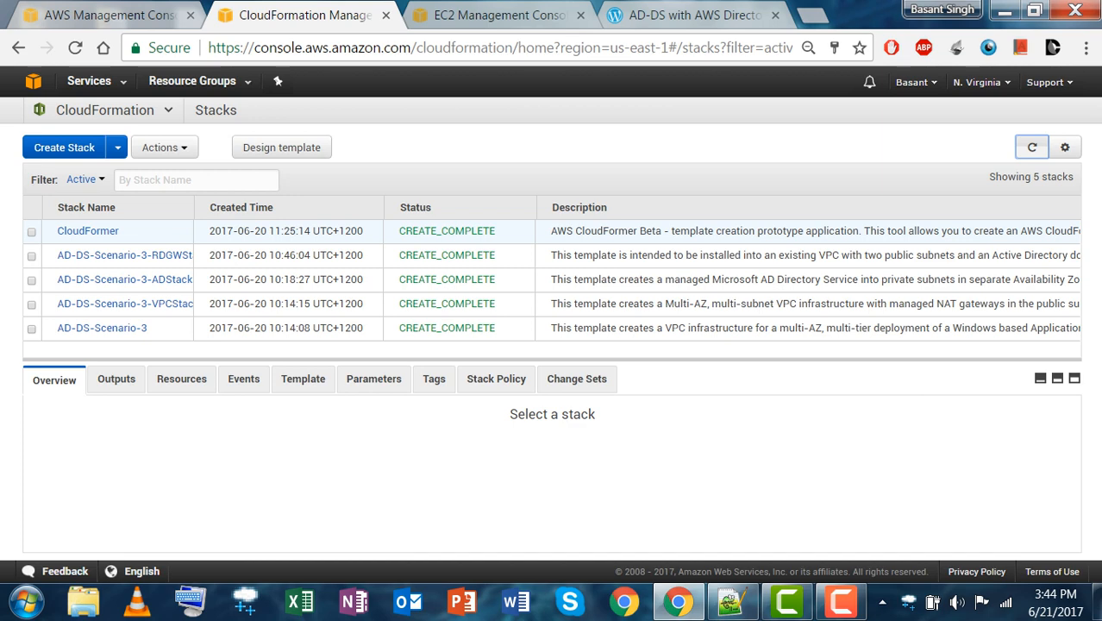
pyautogui.moveTo(398, 231); pyautogui.dragTo(496, 231)
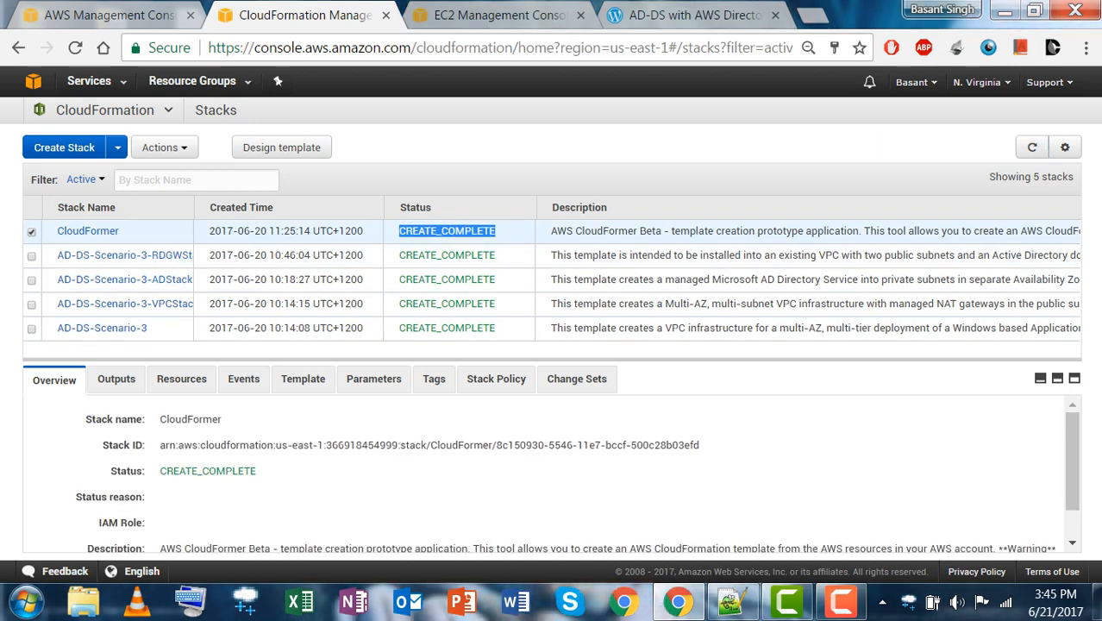
pyautogui.click(504, 232)
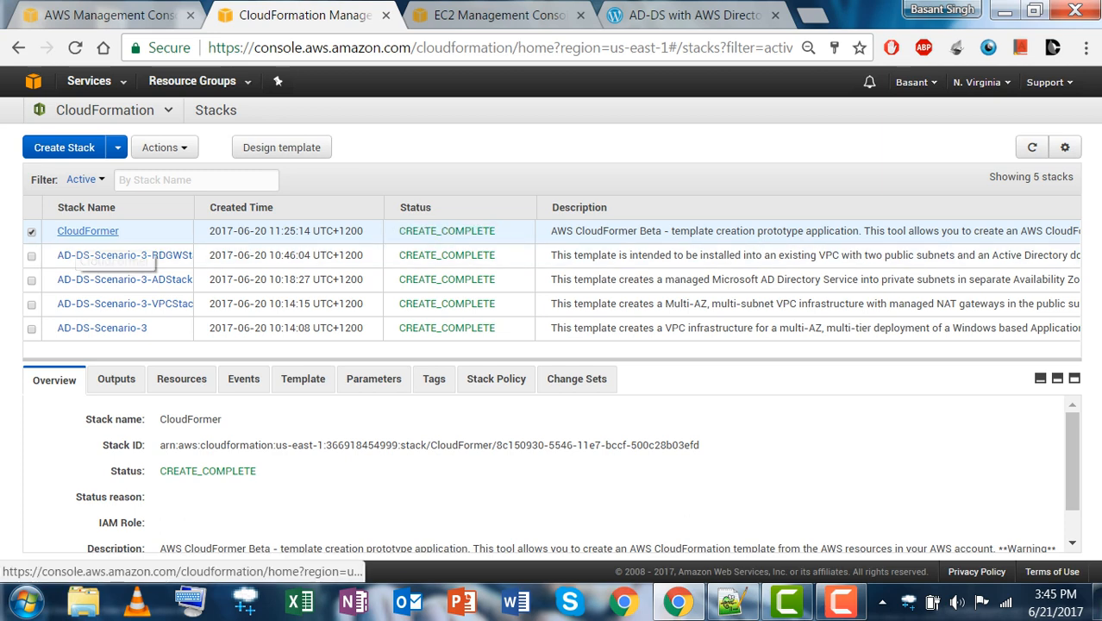
pyautogui.click(116, 380)
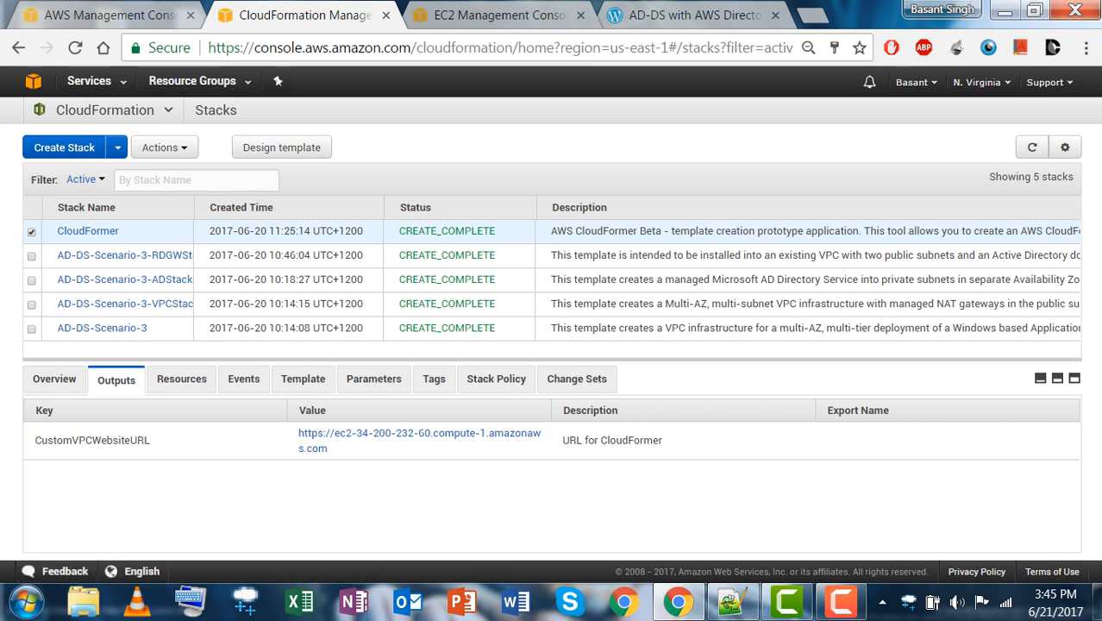
pyautogui.moveTo(329, 449); pyautogui.dragTo(297, 433)
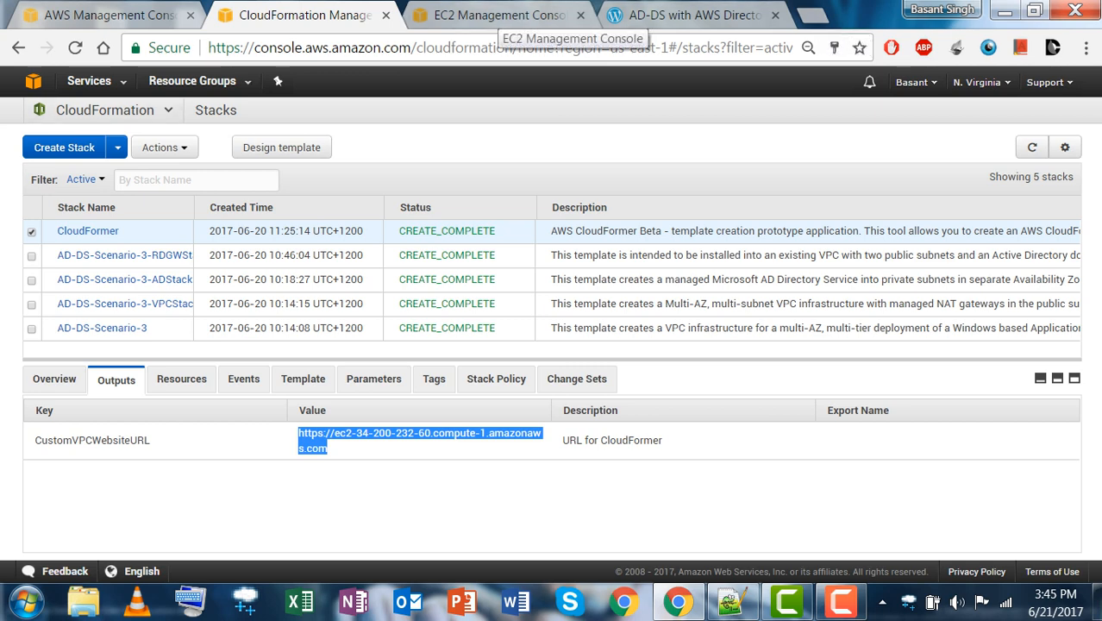
# In EC2 Instances, select the CloudFormer instance and highlight its public DNS address.
pyautogui.click(89, 81)
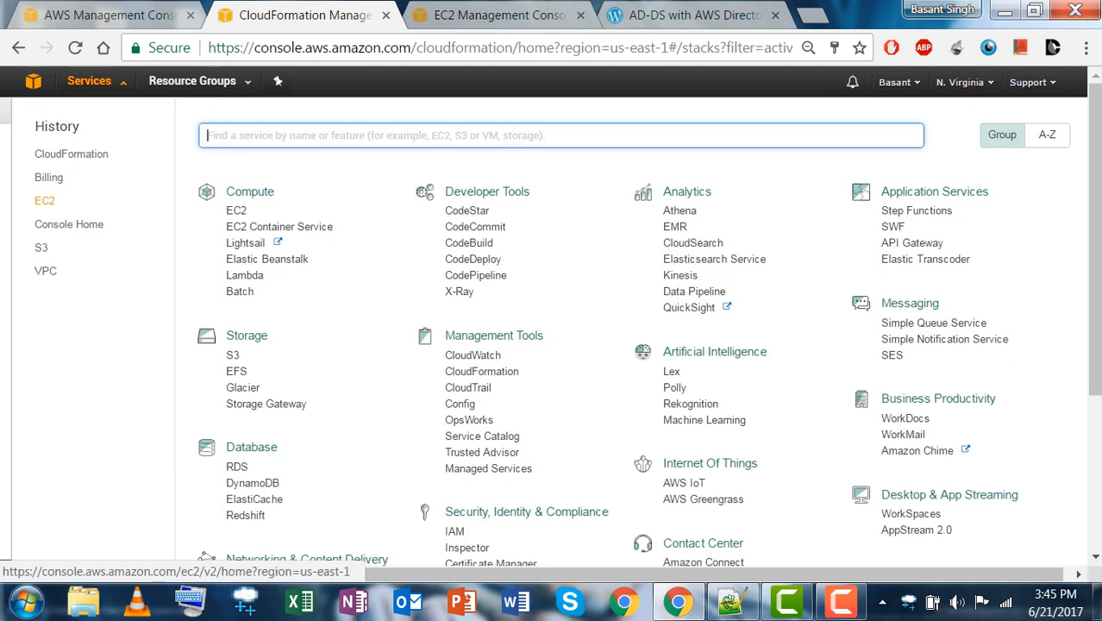
pyautogui.click(45, 200)
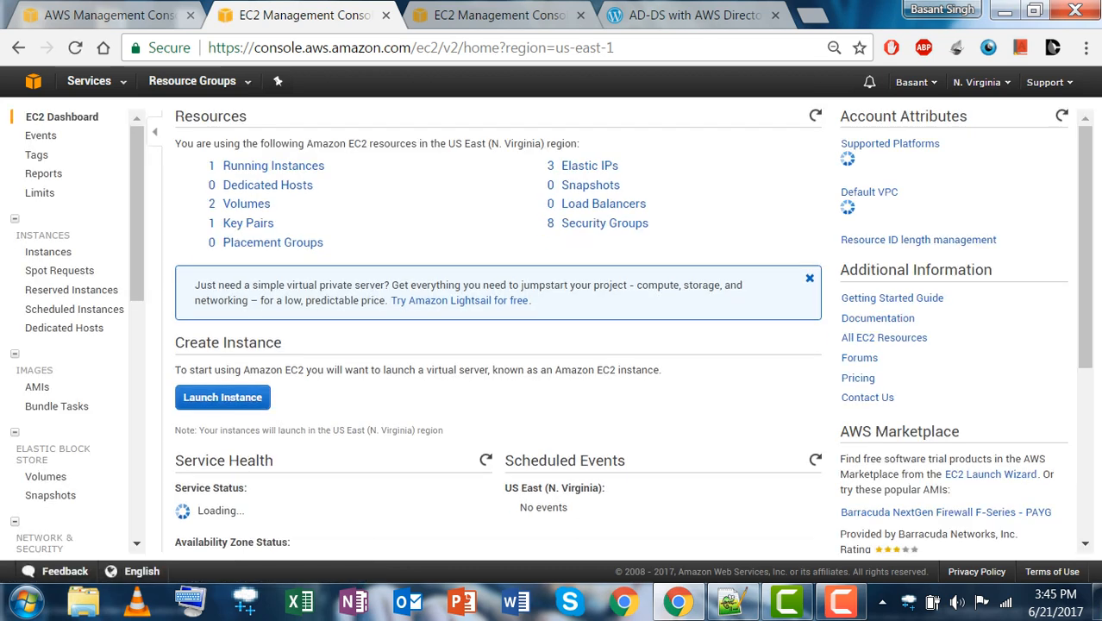
pyautogui.click(273, 166)
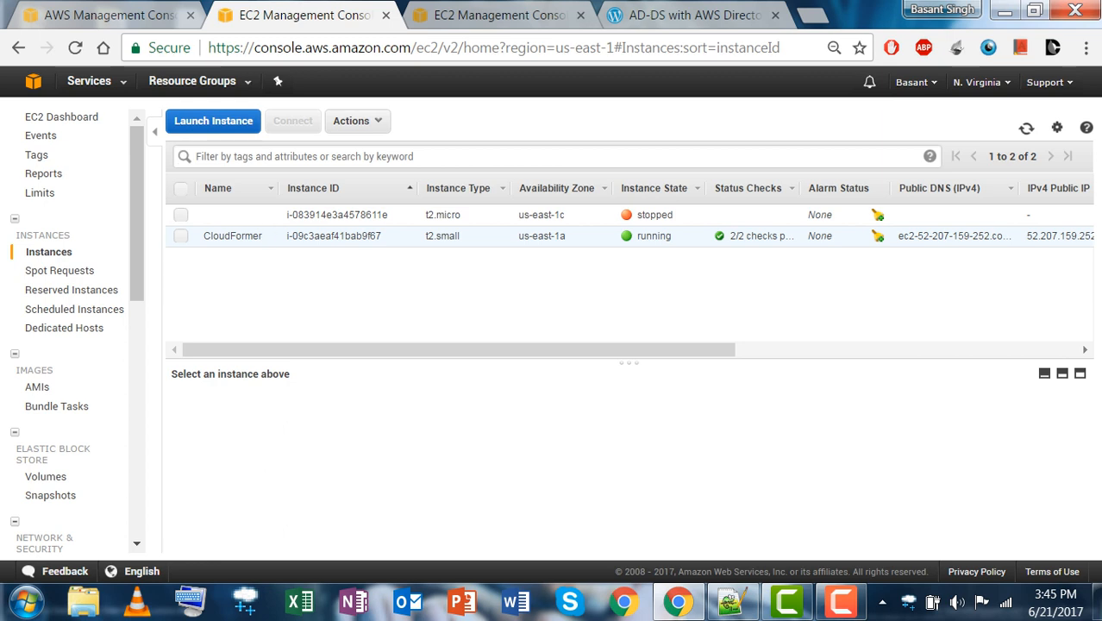
pyautogui.click(181, 236)
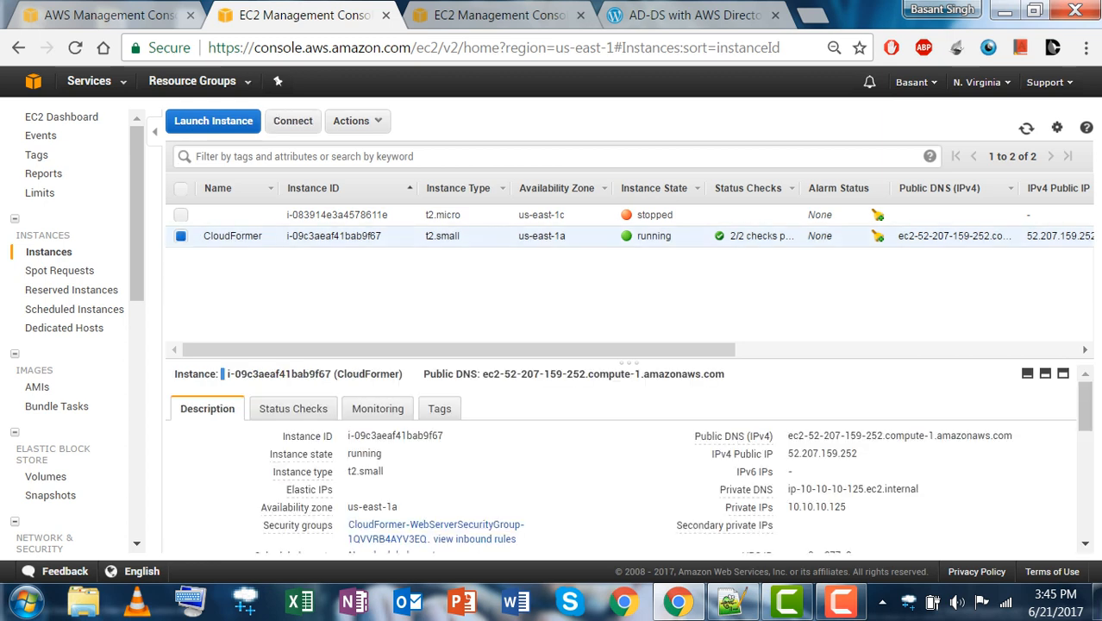
pyautogui.moveTo(482, 373); pyautogui.dragTo(725, 373)
pyautogui.hotkey('ctrl', 'c')
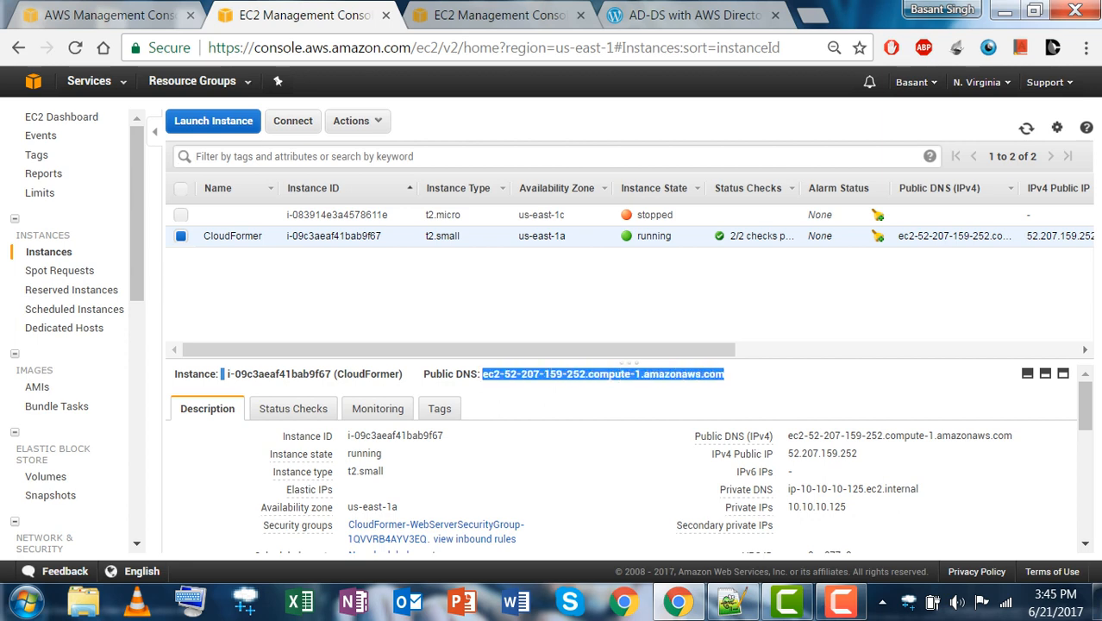
pyautogui.hotkey('ctrl', 't')
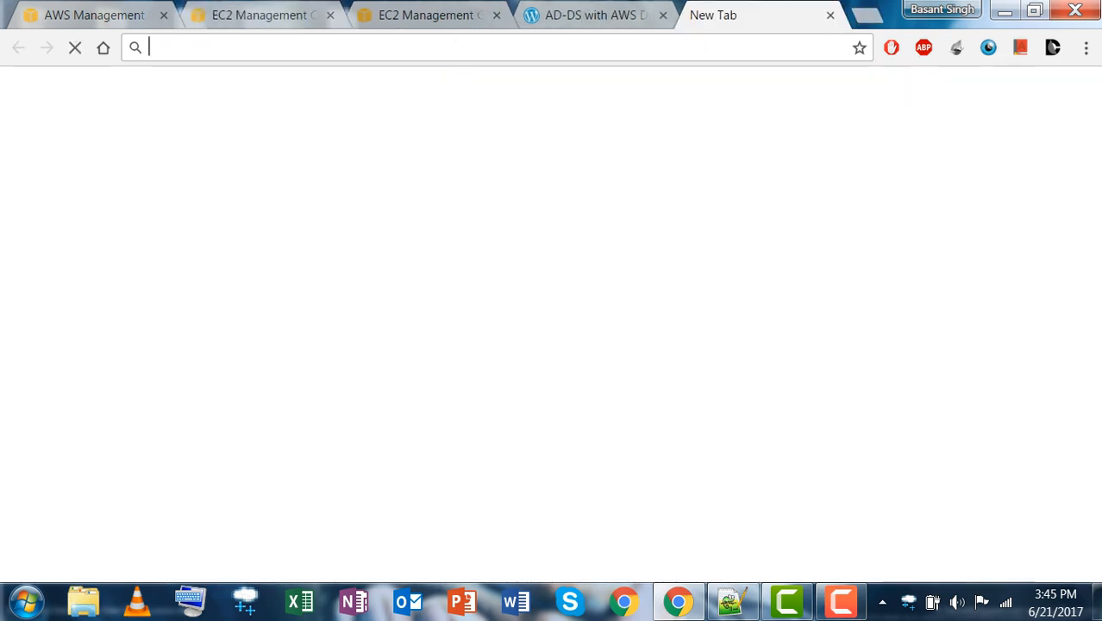
pyautogui.write('h')
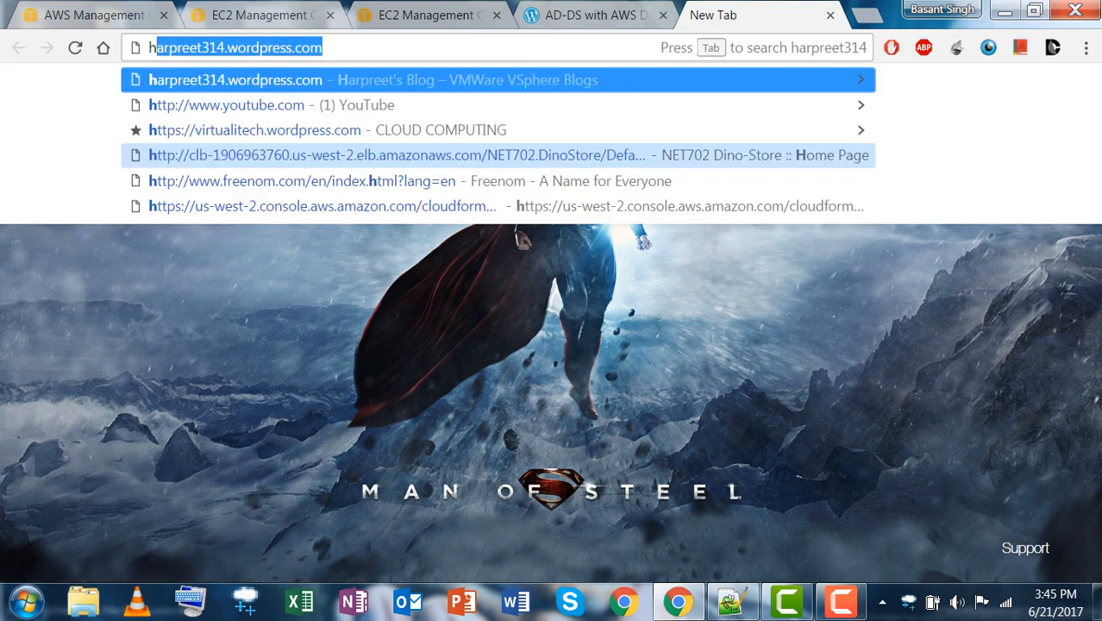
pyautogui.write('ttps://')
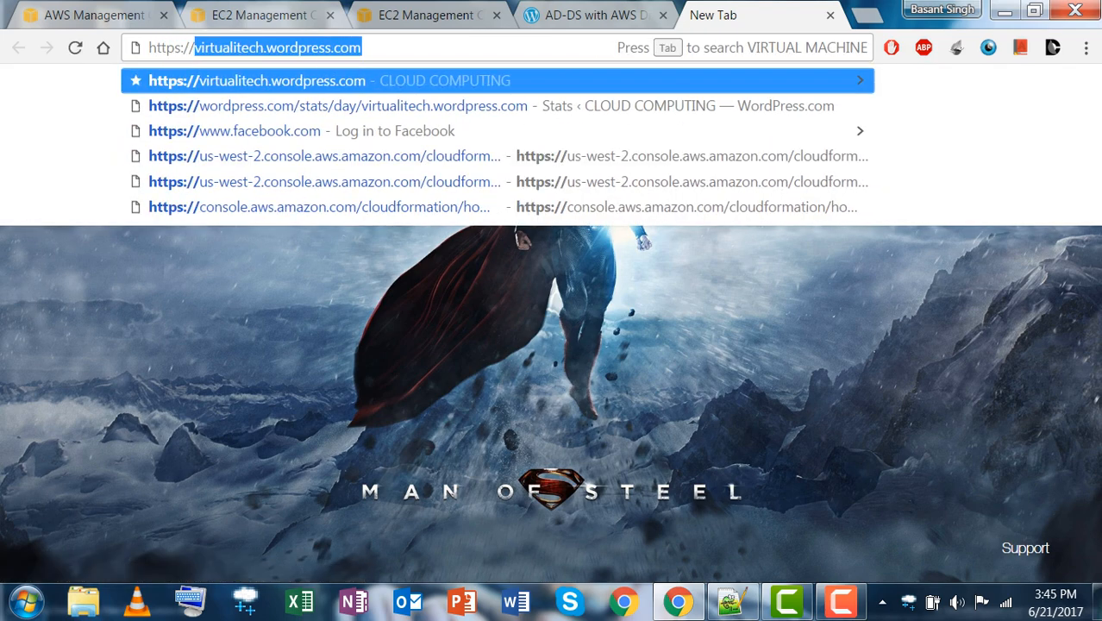
pyautogui.hotkey('ctrl', 'v')
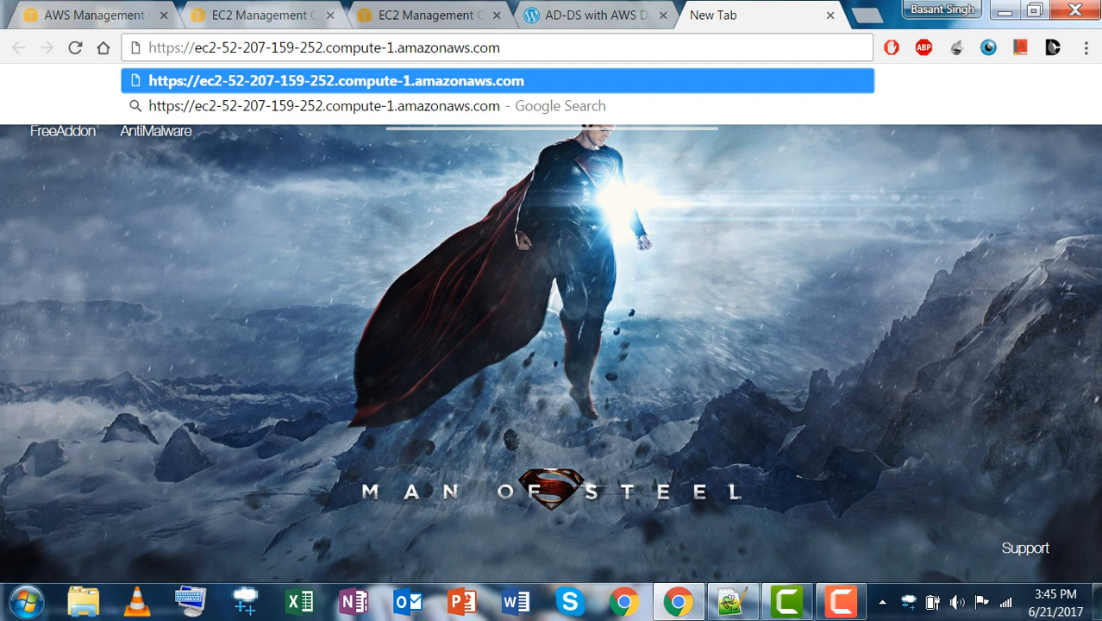
pyautogui.press('Return')
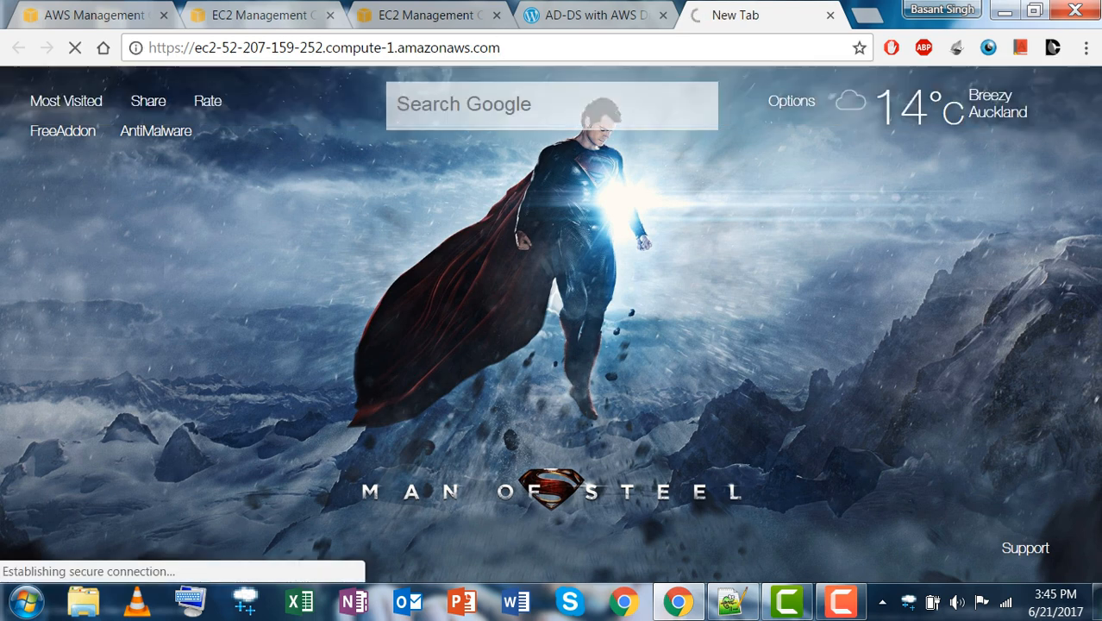
pyautogui.click(288, 15)
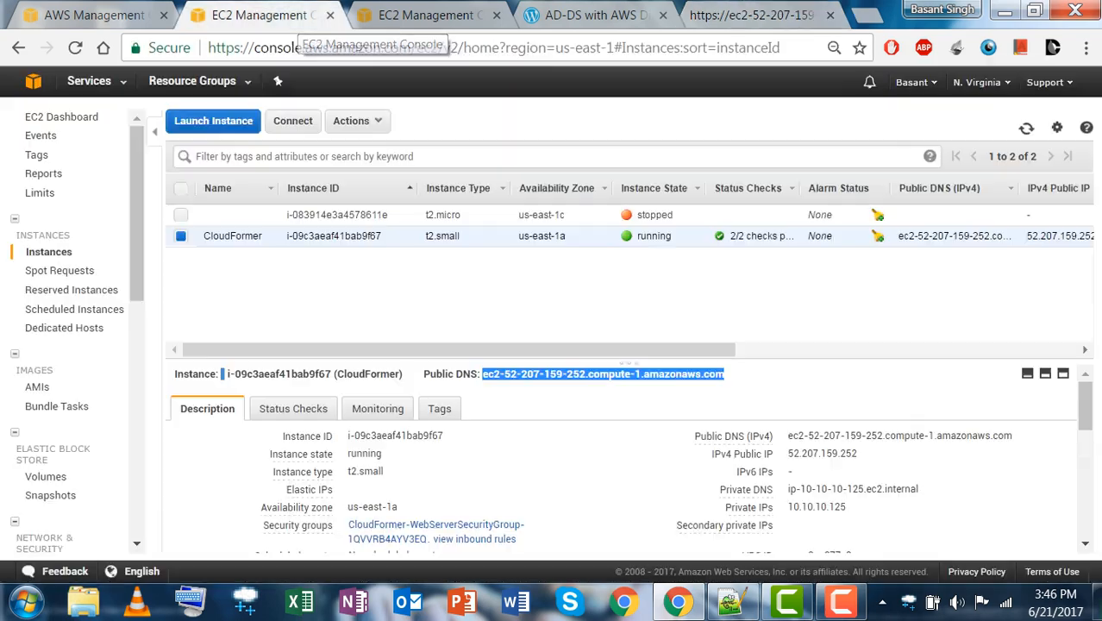
pyautogui.click(423, 15)
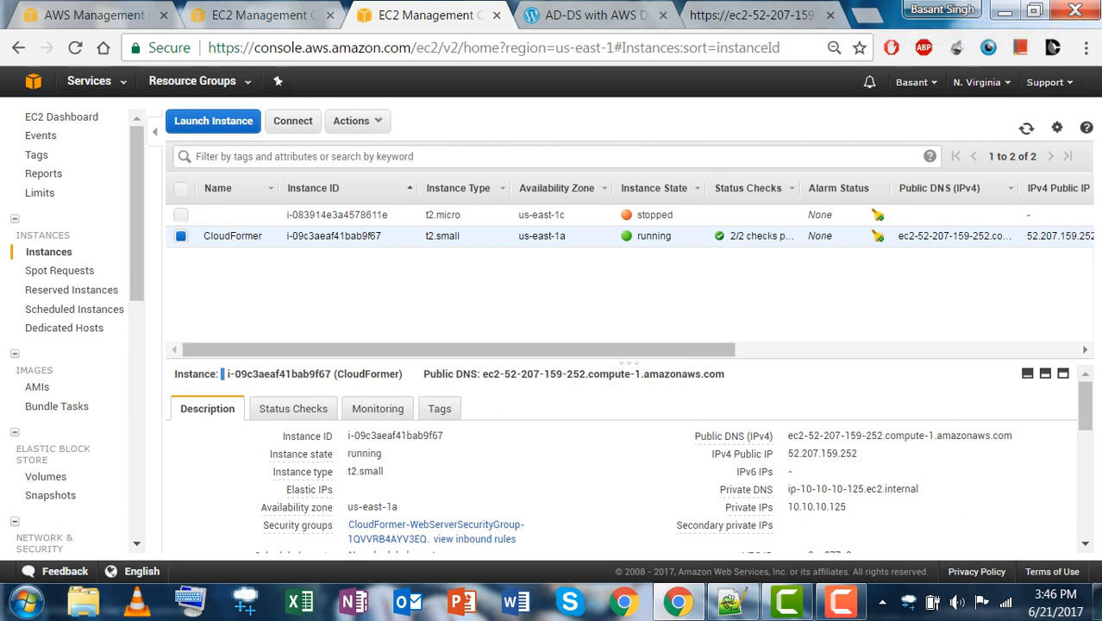
pyautogui.click(750, 16)
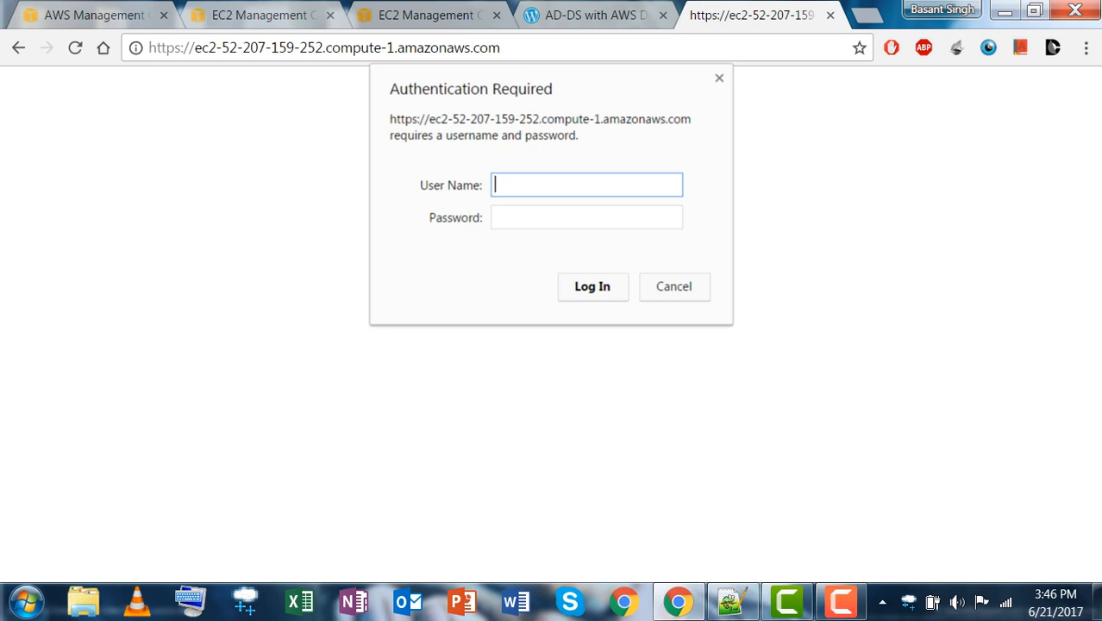
# Log into CloudFormer with the tool's username and password.
pyautogui.write('basant')
pyautogui.press('Tab')
pyautogui.write('*******')
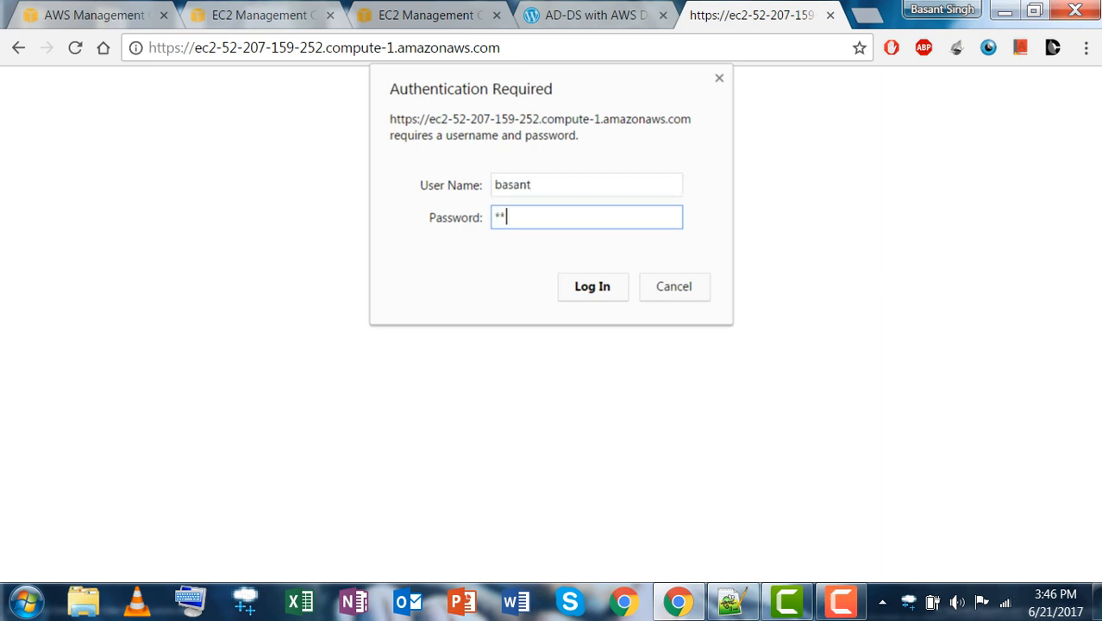
pyautogui.write('****')
pyautogui.press('Return')
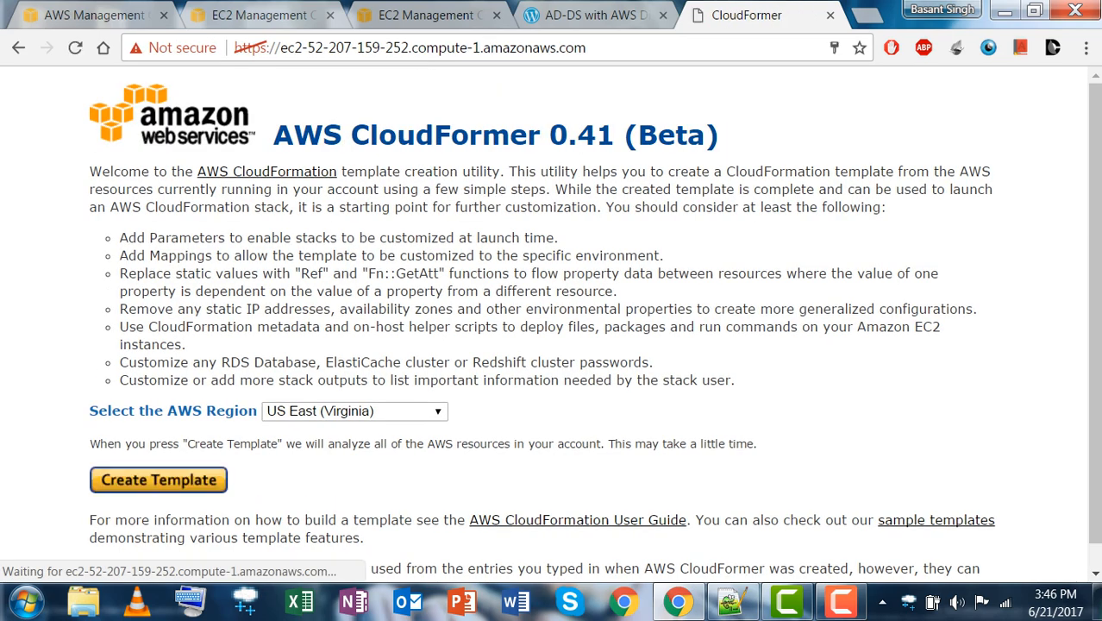
# Dismiss the save-password prompt and create a template for US East (Virginia).
pyautogui.click(836, 73)
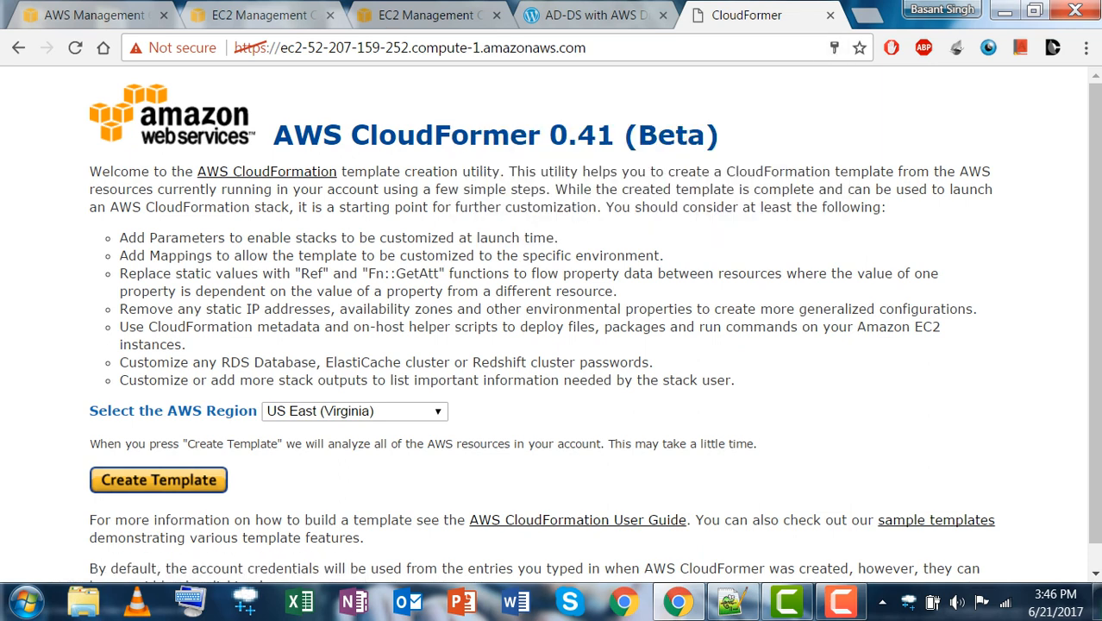
pyautogui.scroll(-1, 595, 321)
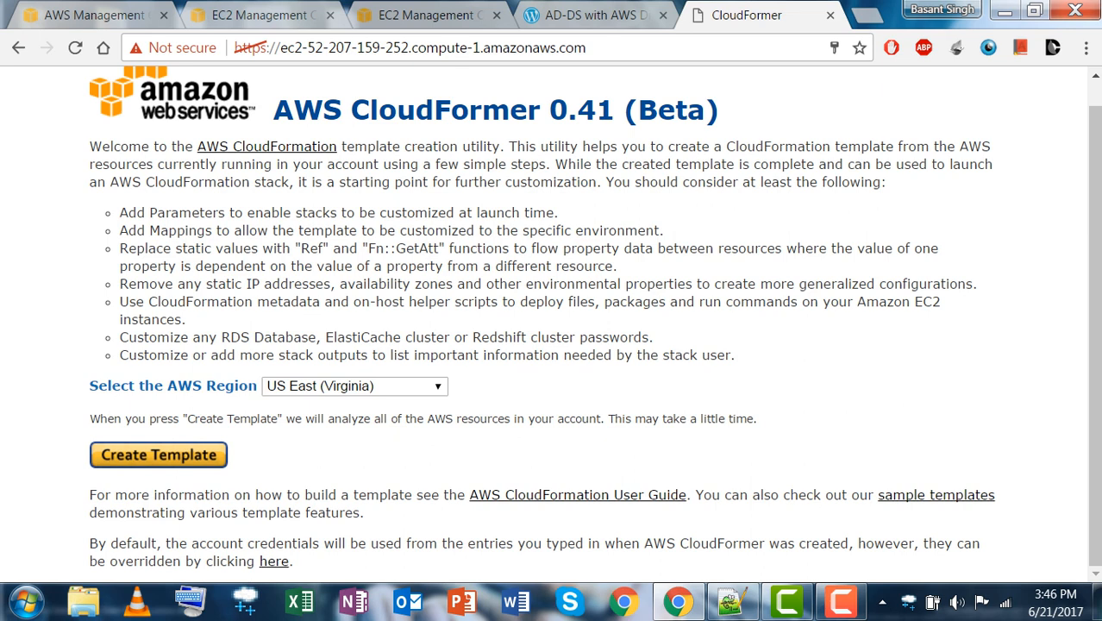
pyautogui.click(158, 455)
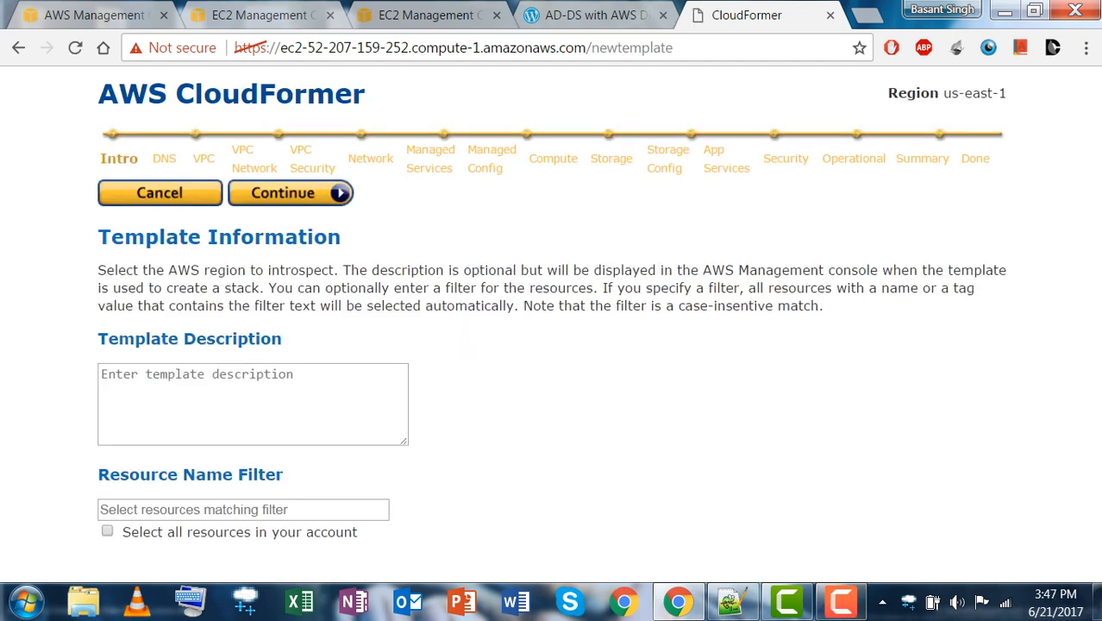
# Enter 'Test Template' as the template description and continue.
pyautogui.click(253, 403)
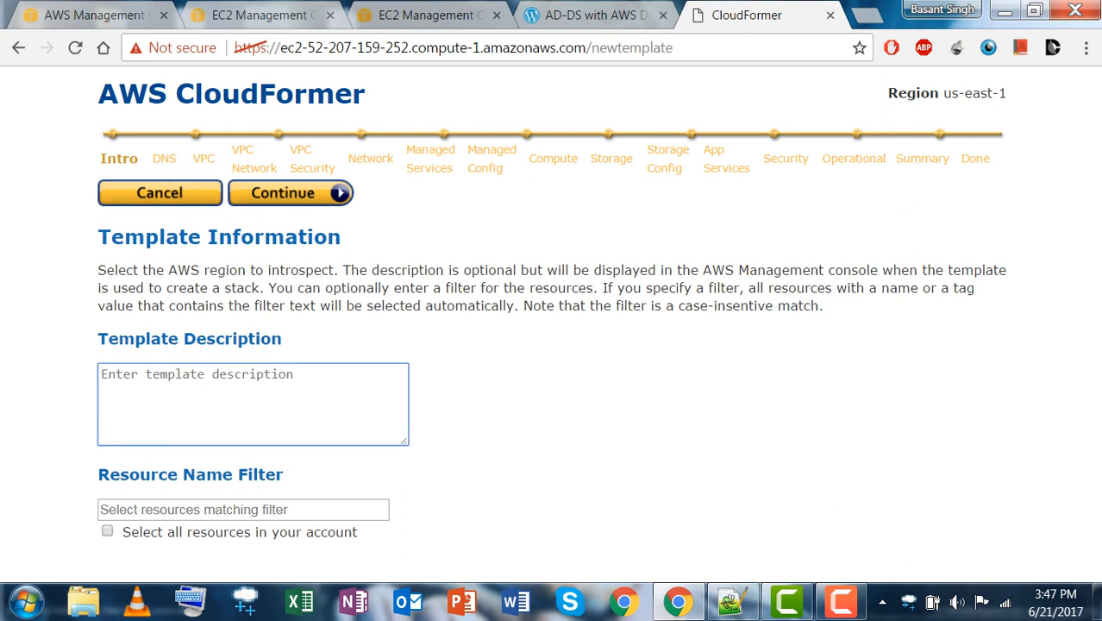
pyautogui.write('Test ')
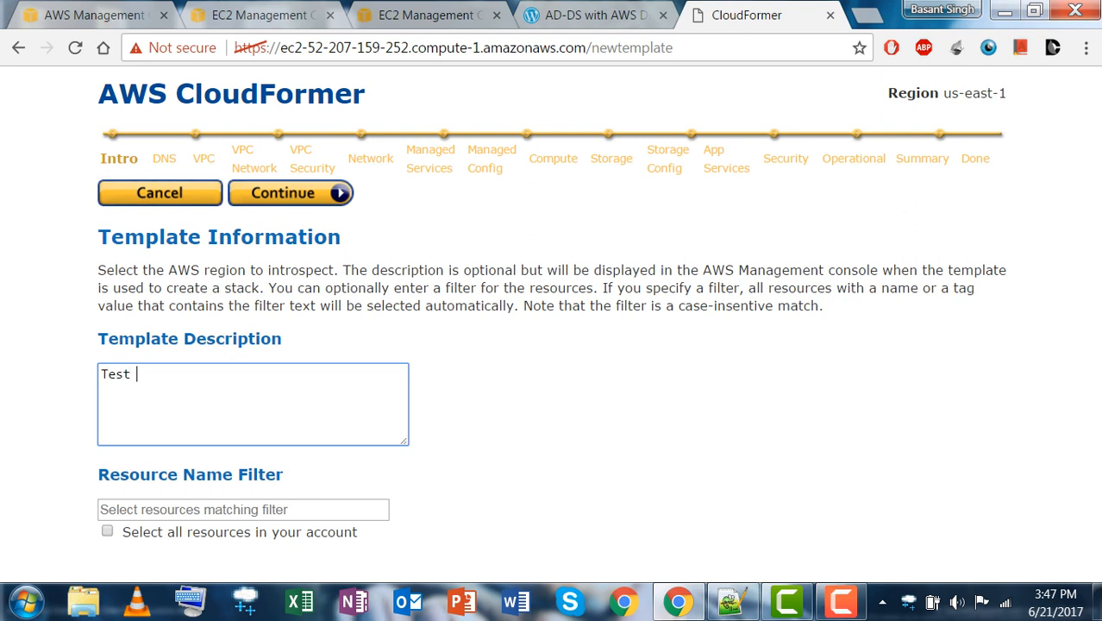
pyautogui.write('Template')
pyautogui.click(291, 193)
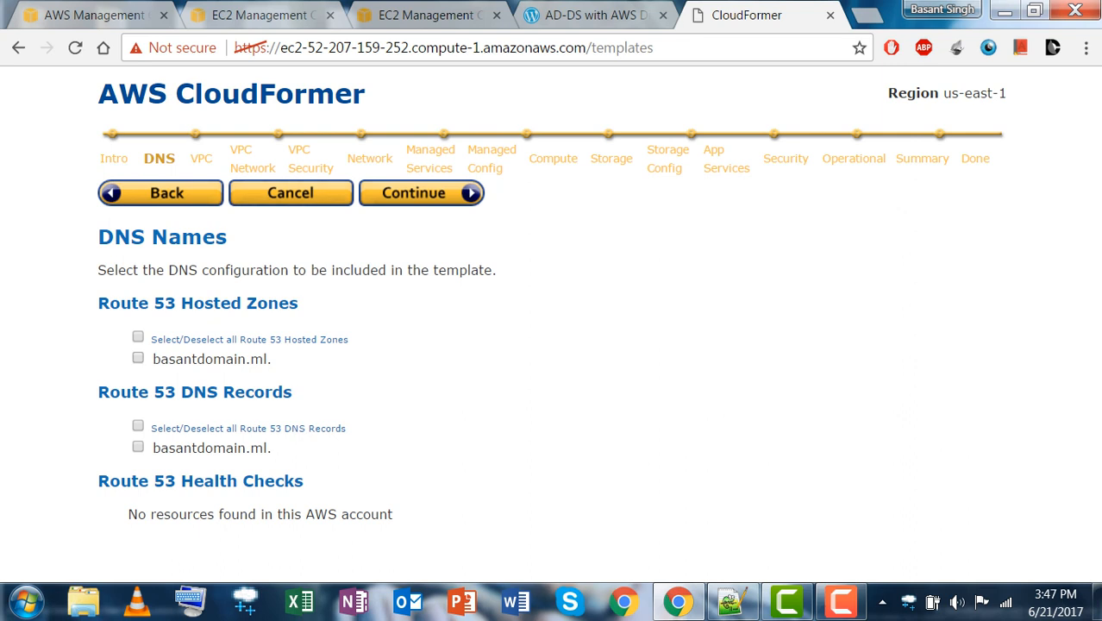
# Continue past DNS Names to the VPC step, then switch back to the EC2 Instances tab.
pyautogui.moveTo(98, 301); pyautogui.dragTo(343, 339)
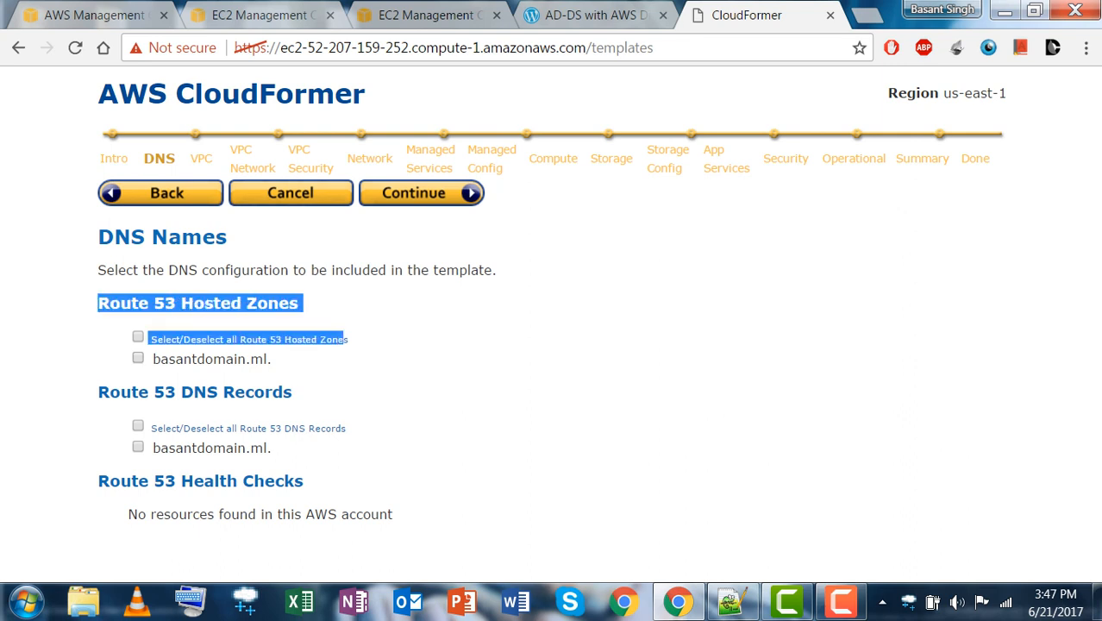
pyautogui.click(379, 340)
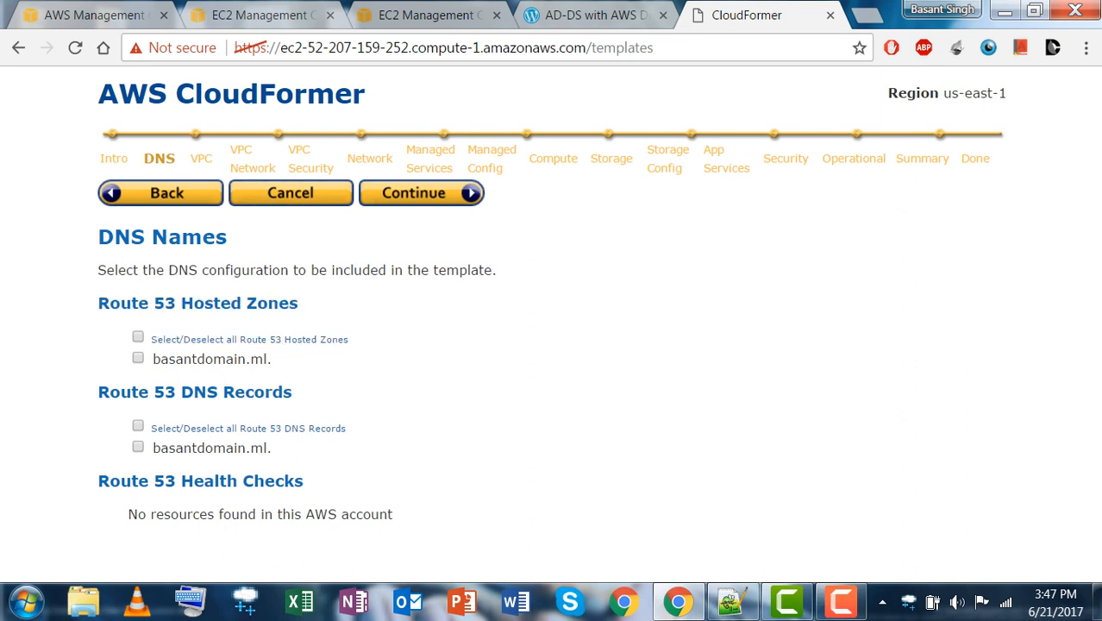
pyautogui.click(422, 193)
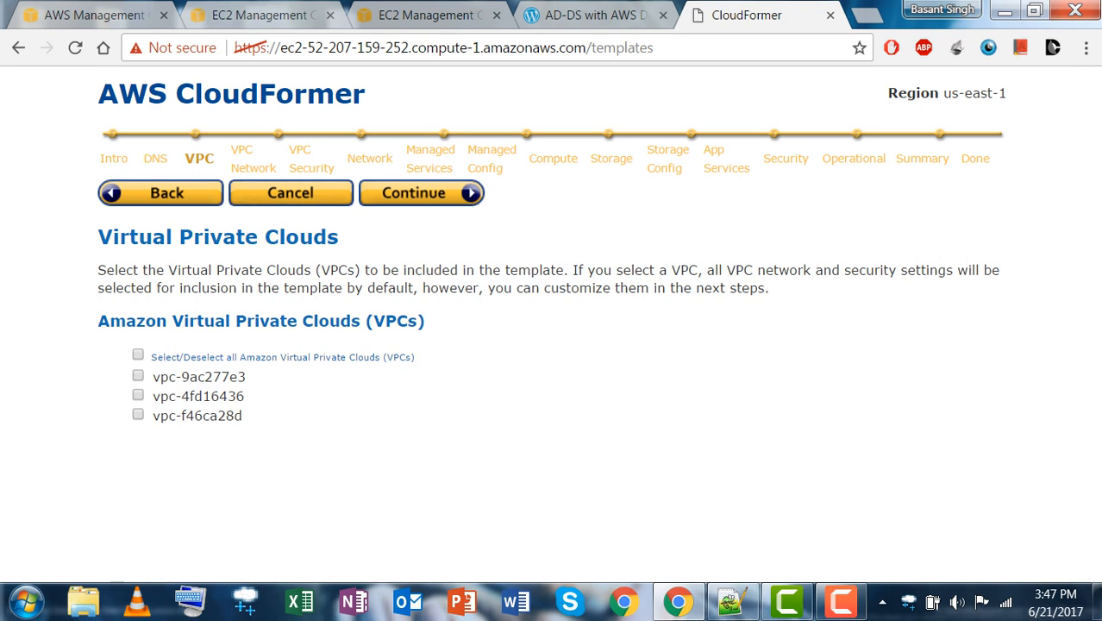
pyautogui.click(431, 15)
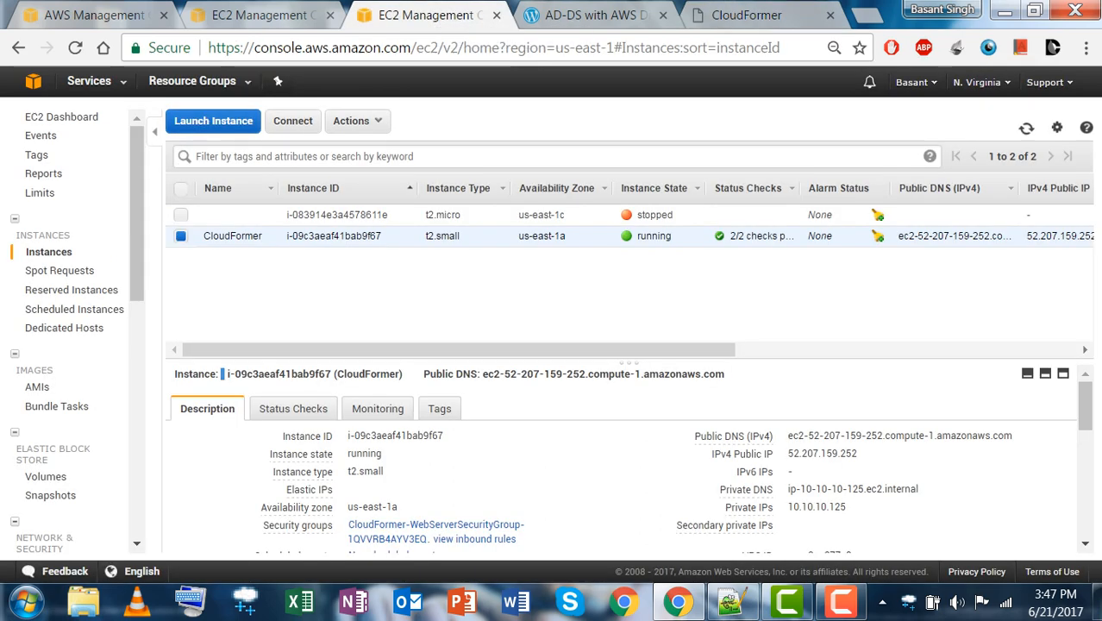
# Cycle through the EC2 console tabs and bring up the AWS services list from Instances.
pyautogui.click(267, 15)
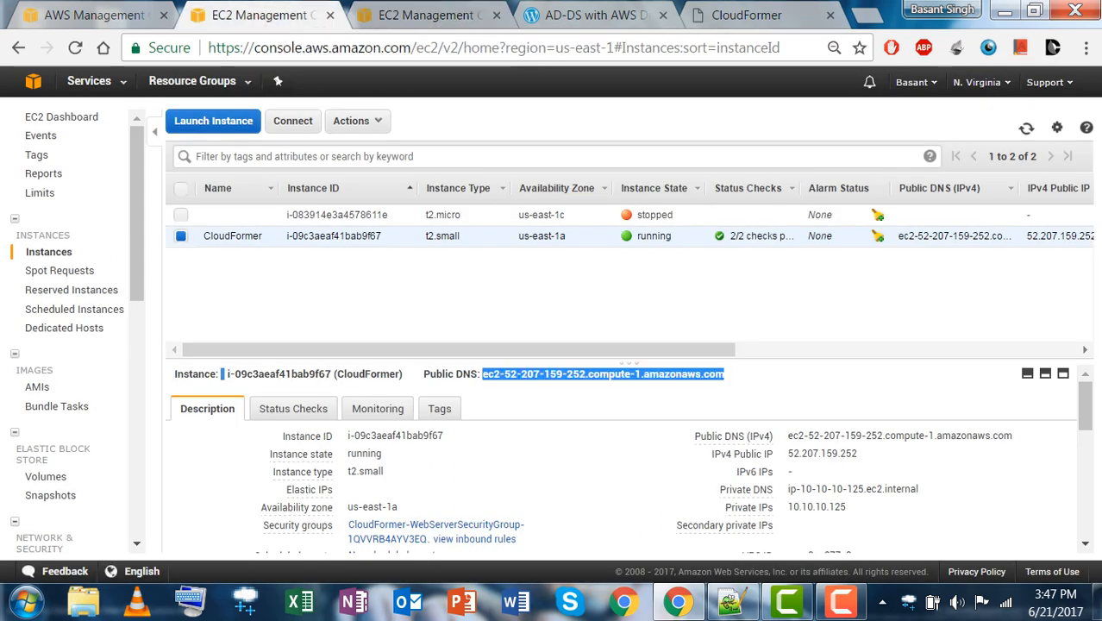
pyautogui.click(431, 15)
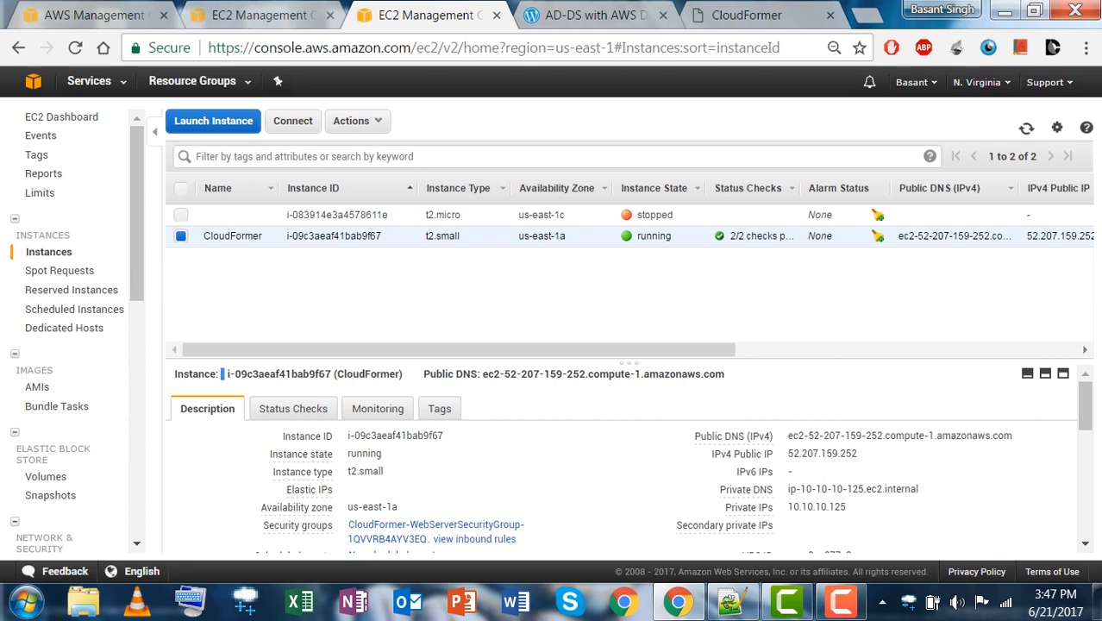
pyautogui.click(274, 16)
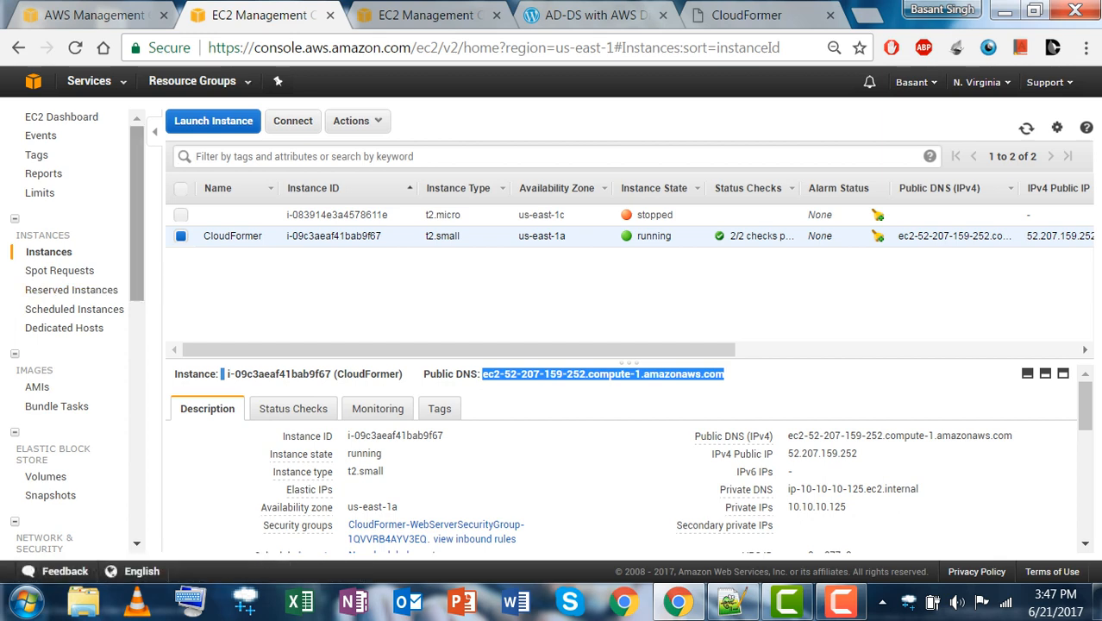
pyautogui.hotkey('ctrl', 'Tab')
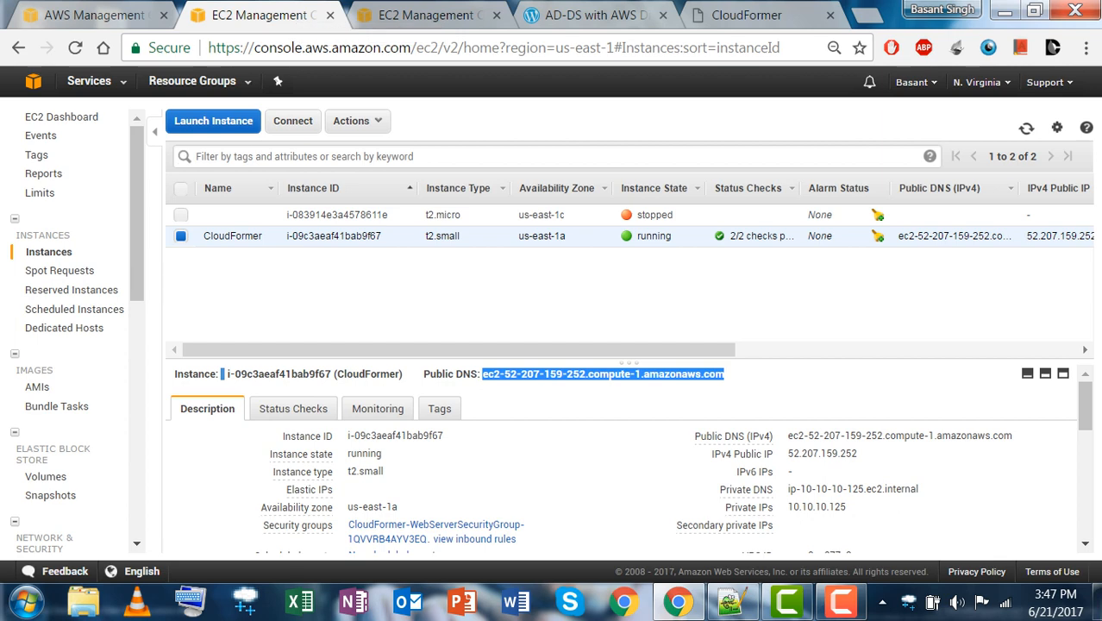
pyautogui.click(89, 81)
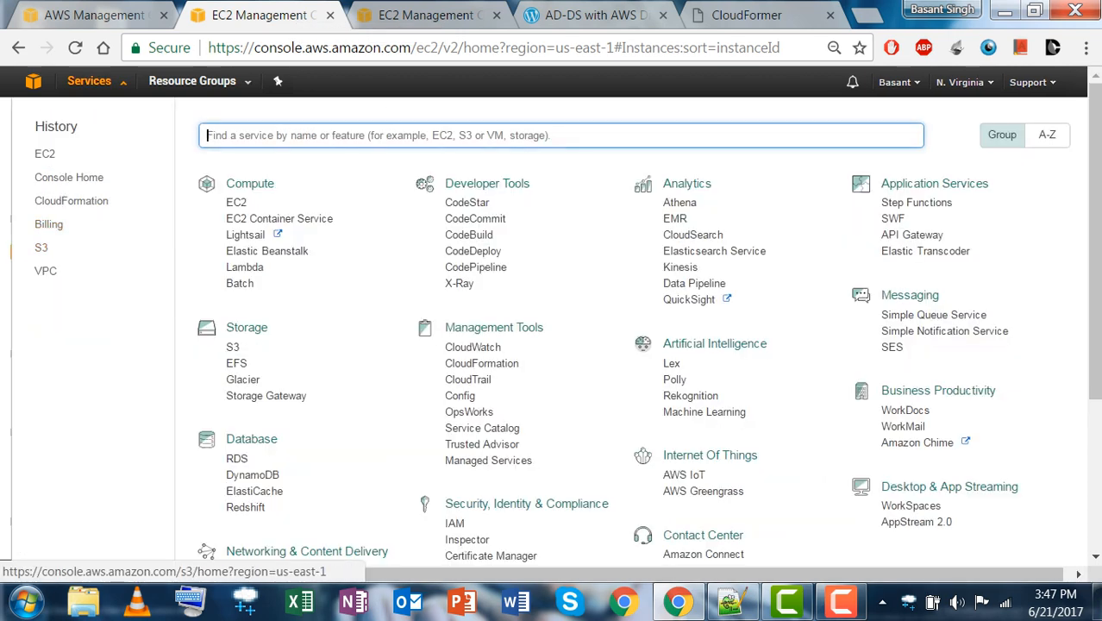
# Find AD-DS-Scenario-3-VPC's ID (vpc-4fd16436) in the VPC list, then return to CloudFormer.
pyautogui.click(45, 270)
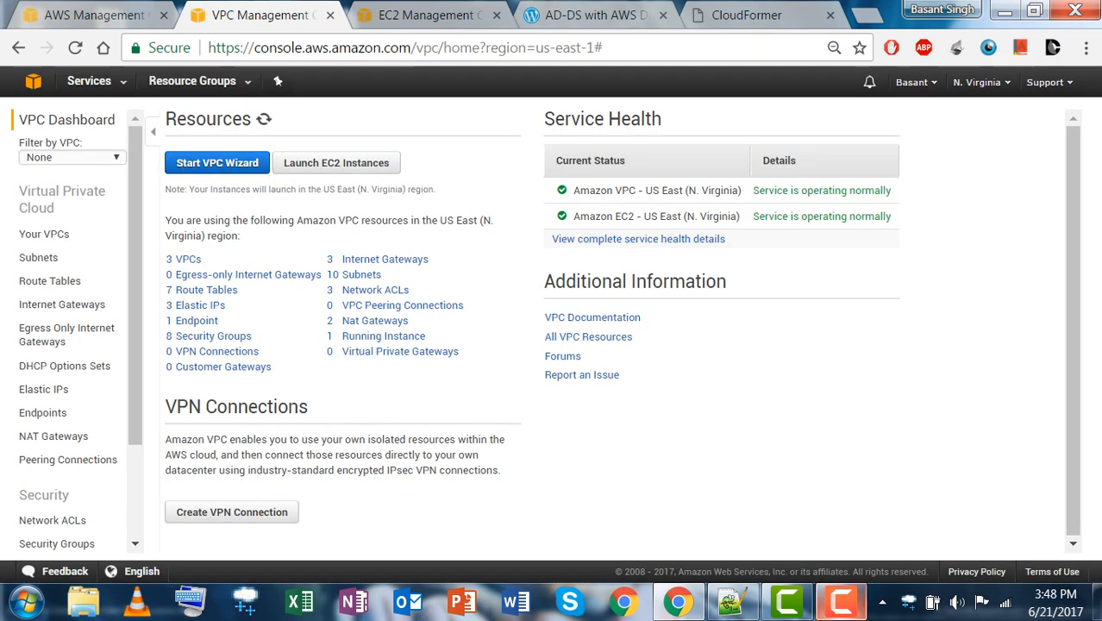
pyautogui.moveTo(841, 602)
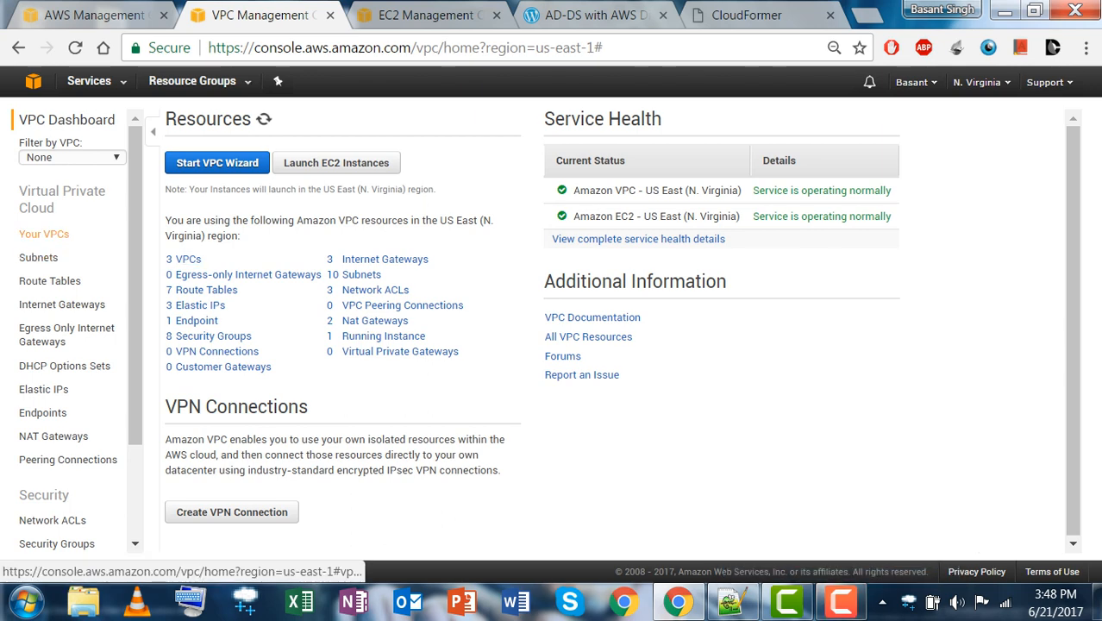
pyautogui.click(188, 258)
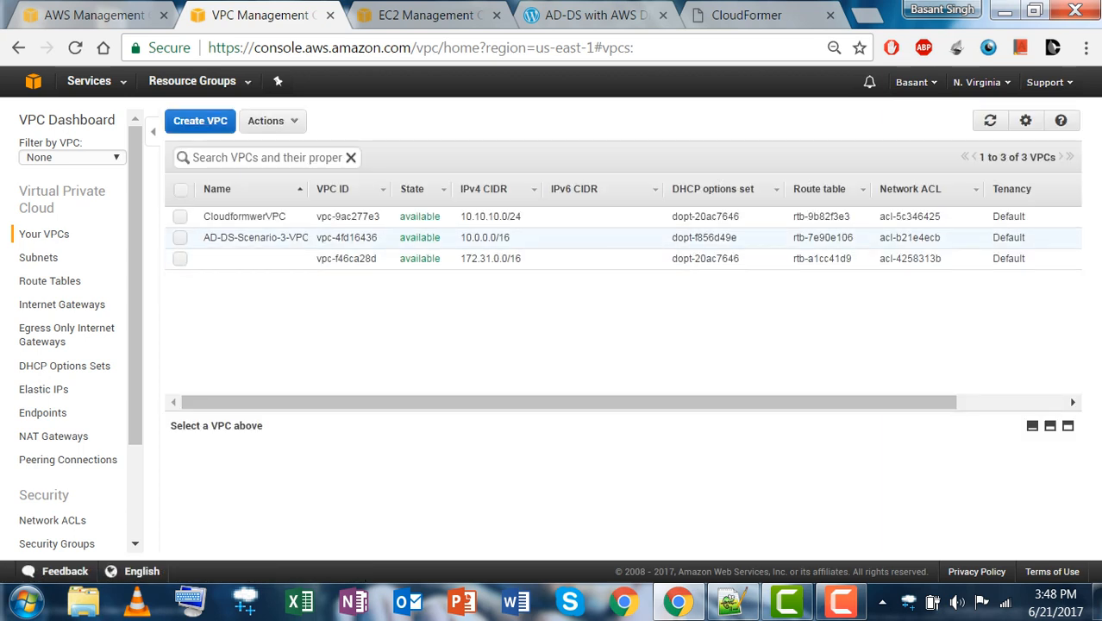
pyautogui.click(300, 238)
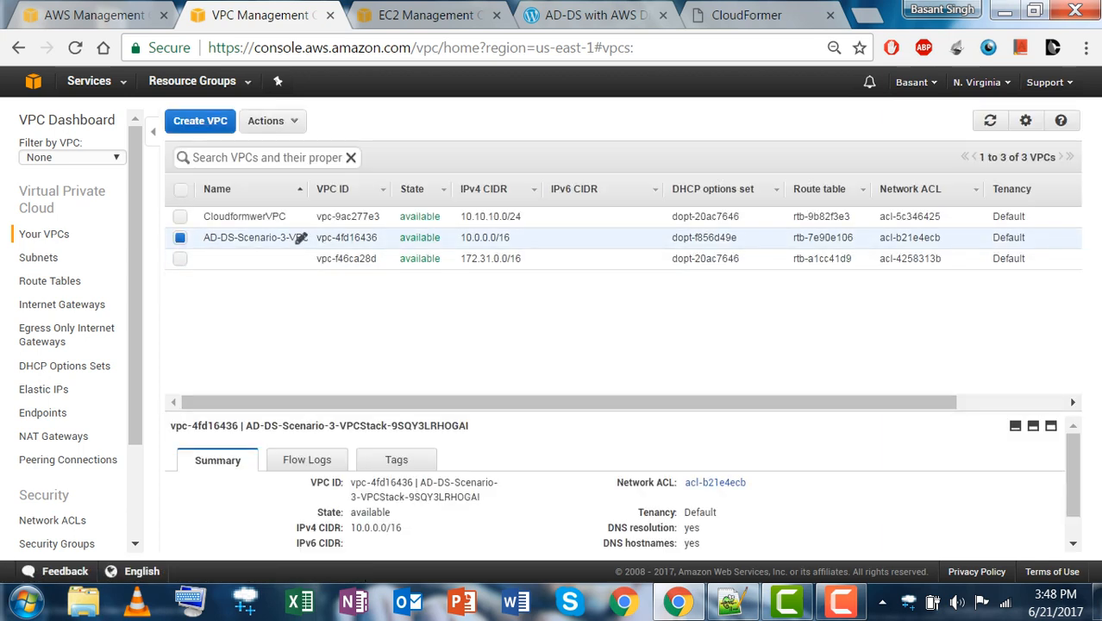
pyautogui.moveTo(378, 238); pyautogui.dragTo(316, 238)
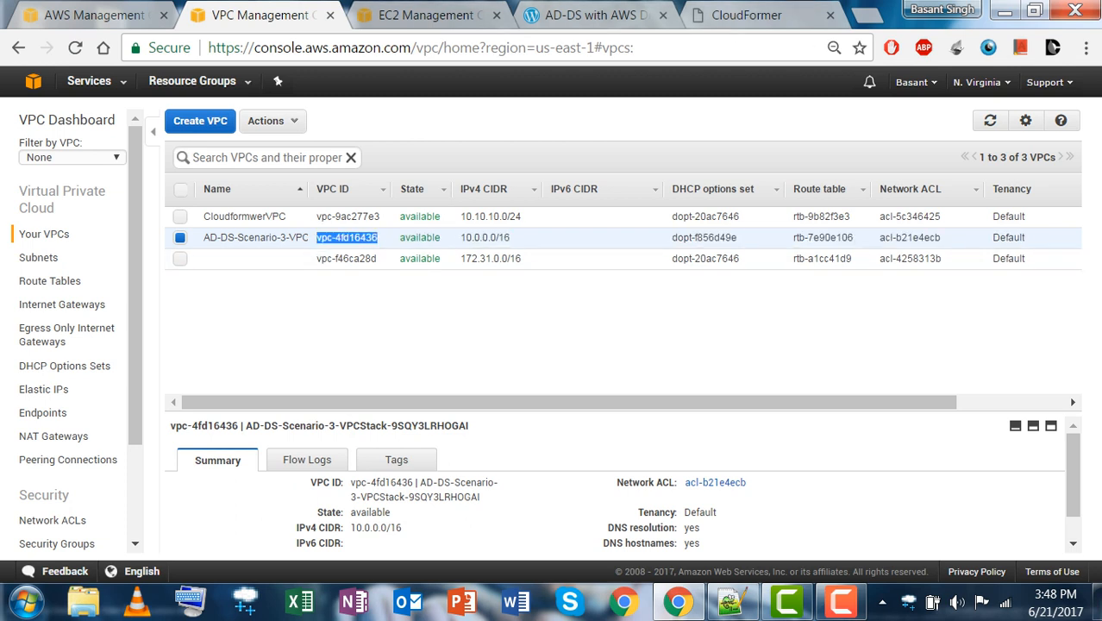
pyautogui.click(759, 14)
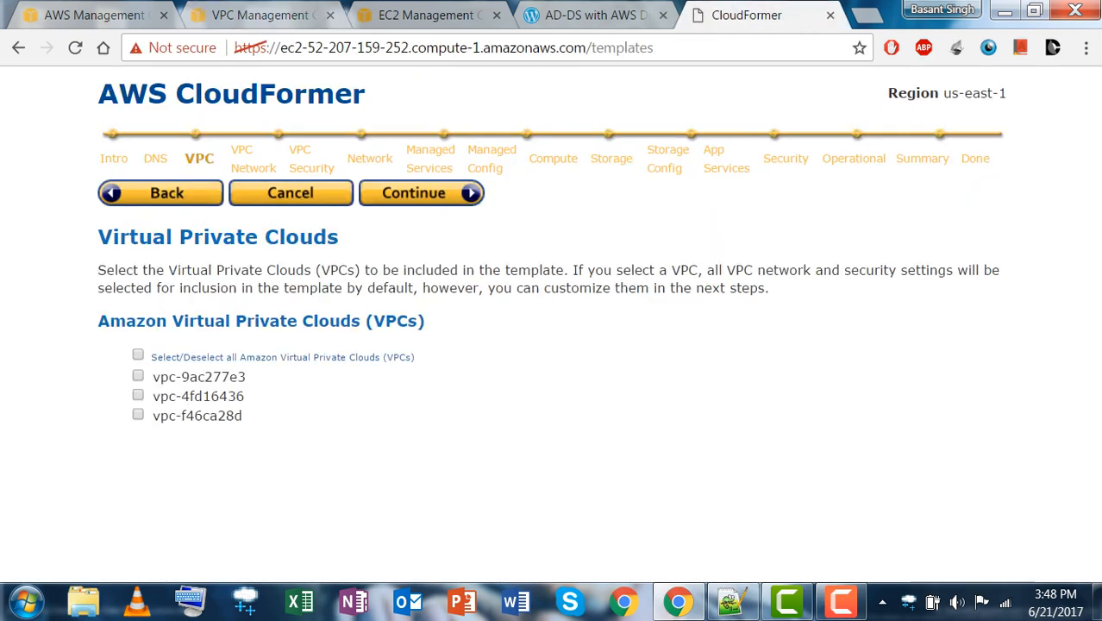
# Include vpc-4fd16436, review its four preselected subnets and gateways, and reach VPC Security Configuration.
pyautogui.click(138, 395)
pyautogui.click(414, 192)
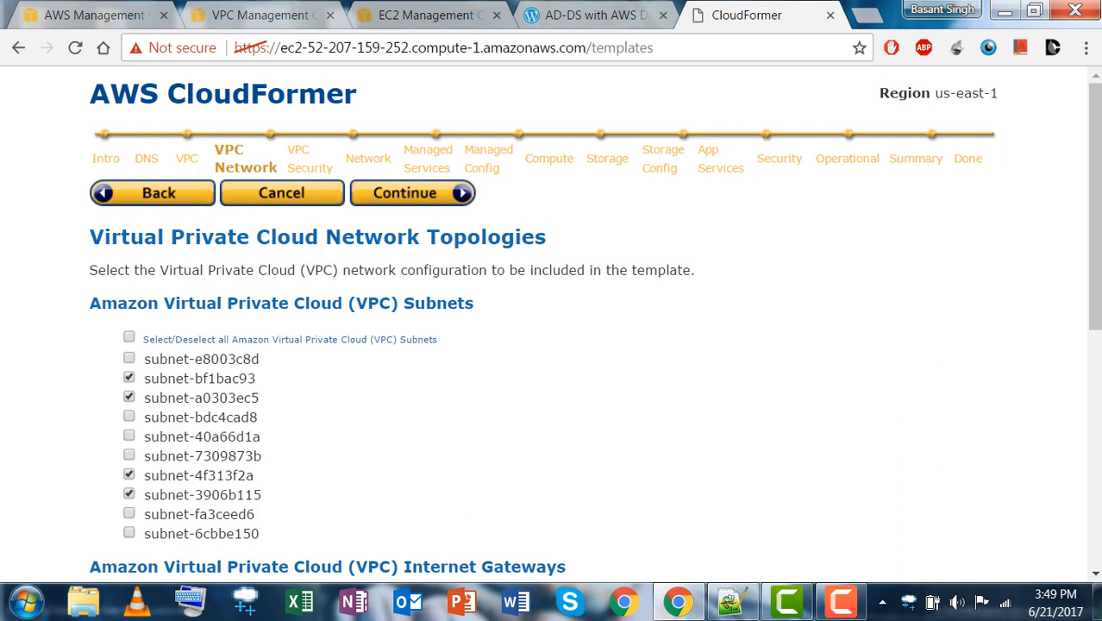
pyautogui.scroll(-2, 595, 322)
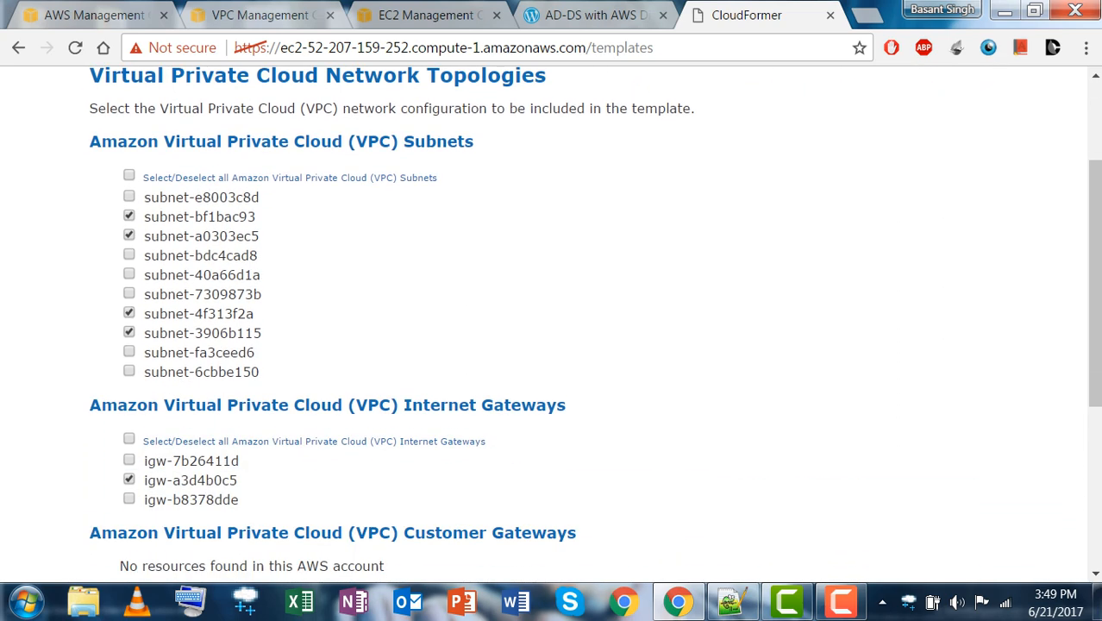
pyautogui.scroll(1, 594, 322)
pyautogui.scroll(2, 595, 323)
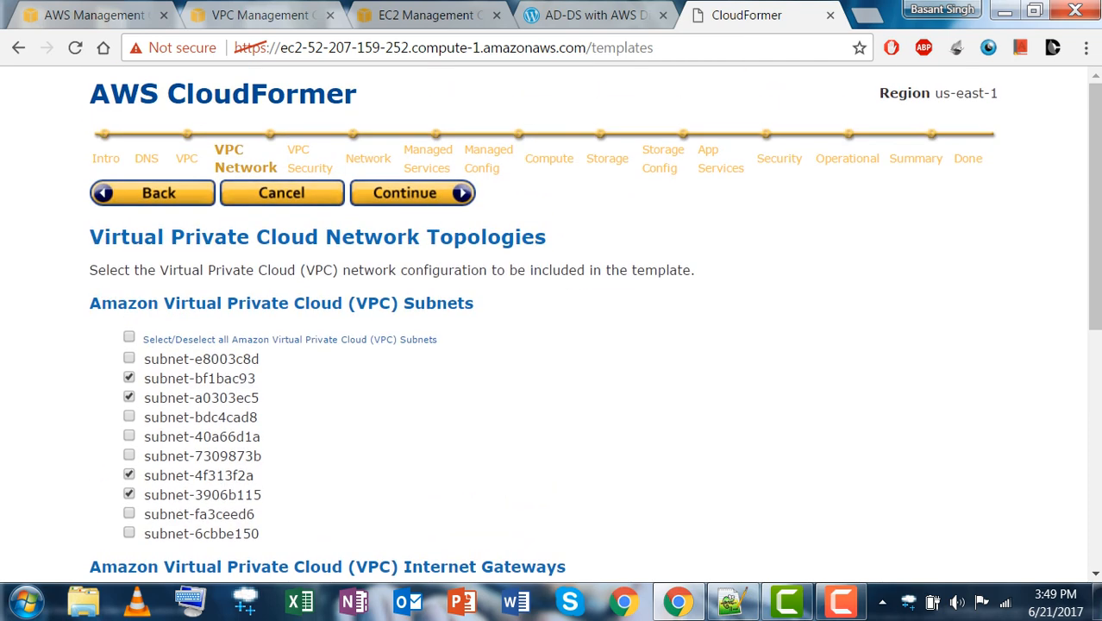
pyautogui.scroll(-3, 595, 323)
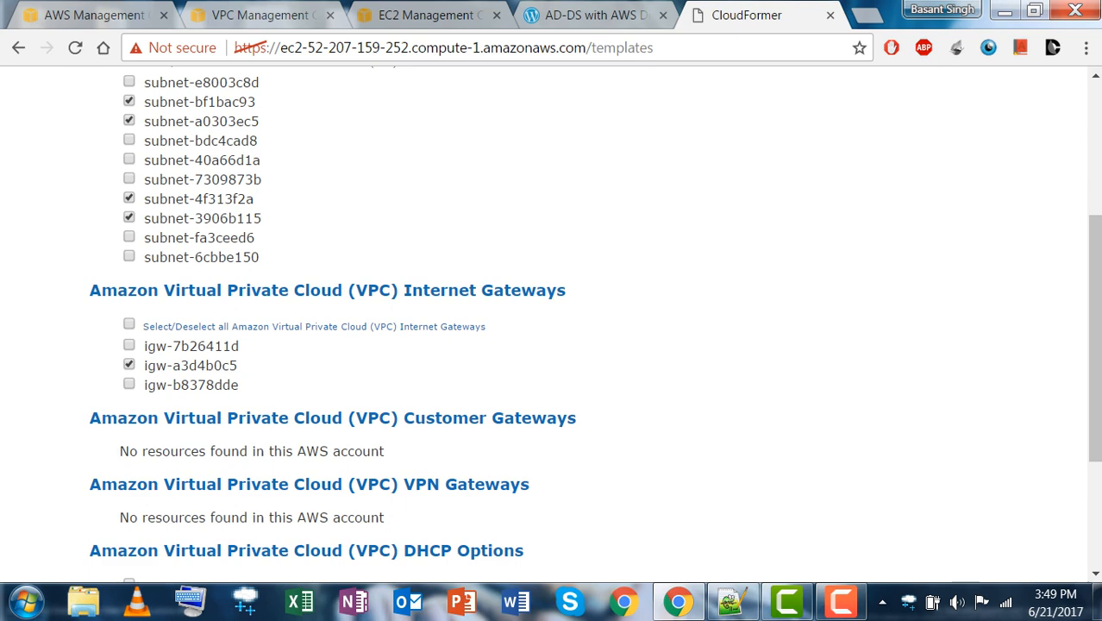
pyautogui.scroll(-2, 595, 323)
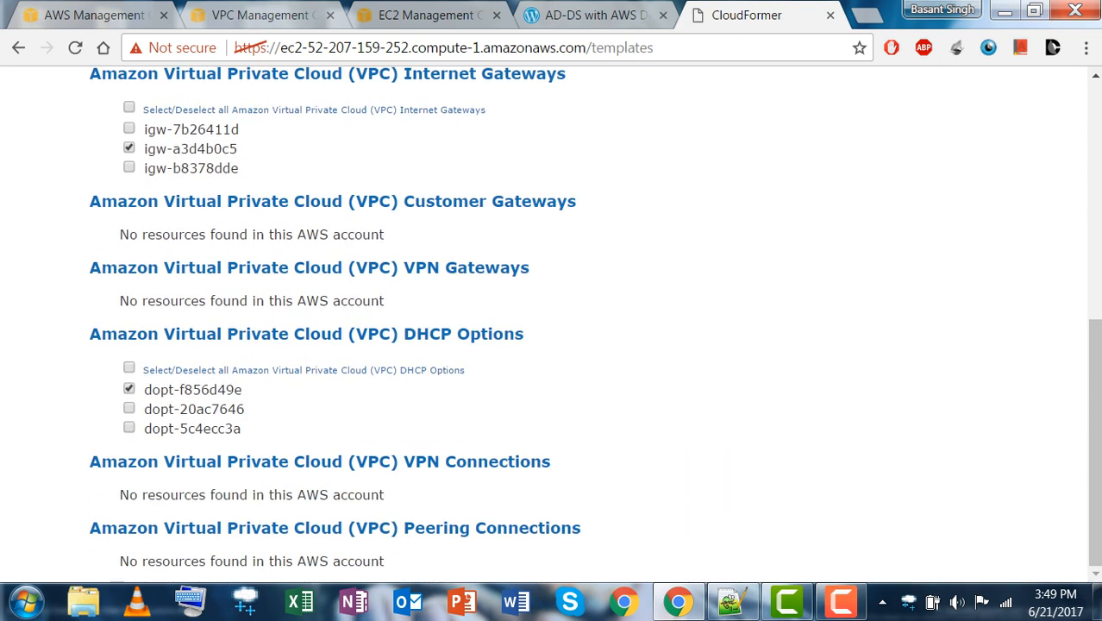
pyautogui.scroll(5, 595, 322)
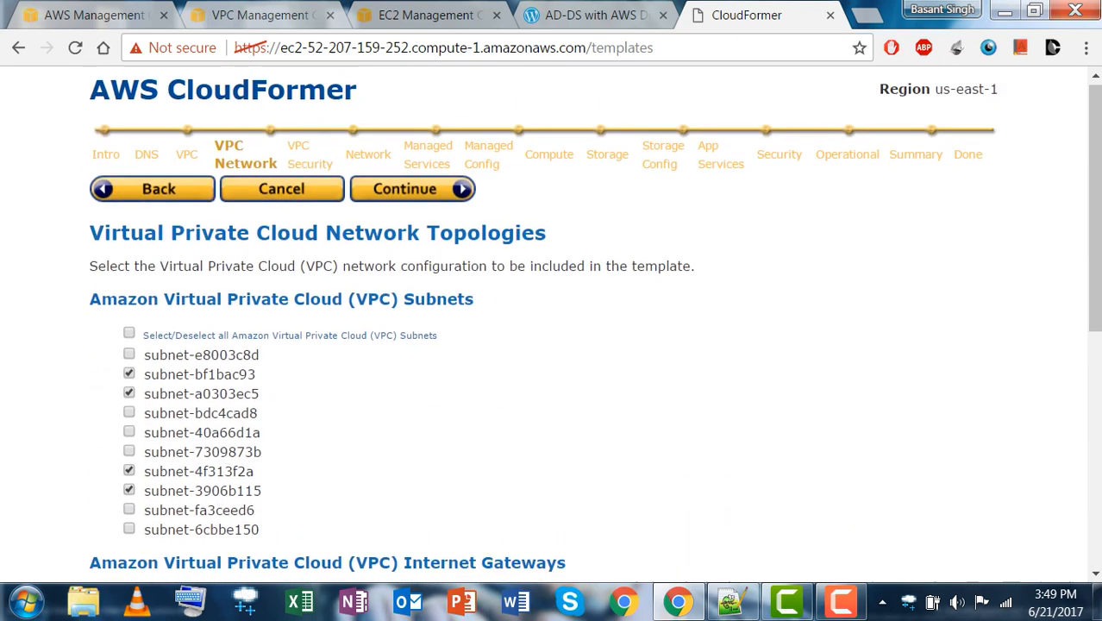
pyautogui.scroll(-5, 552, 323)
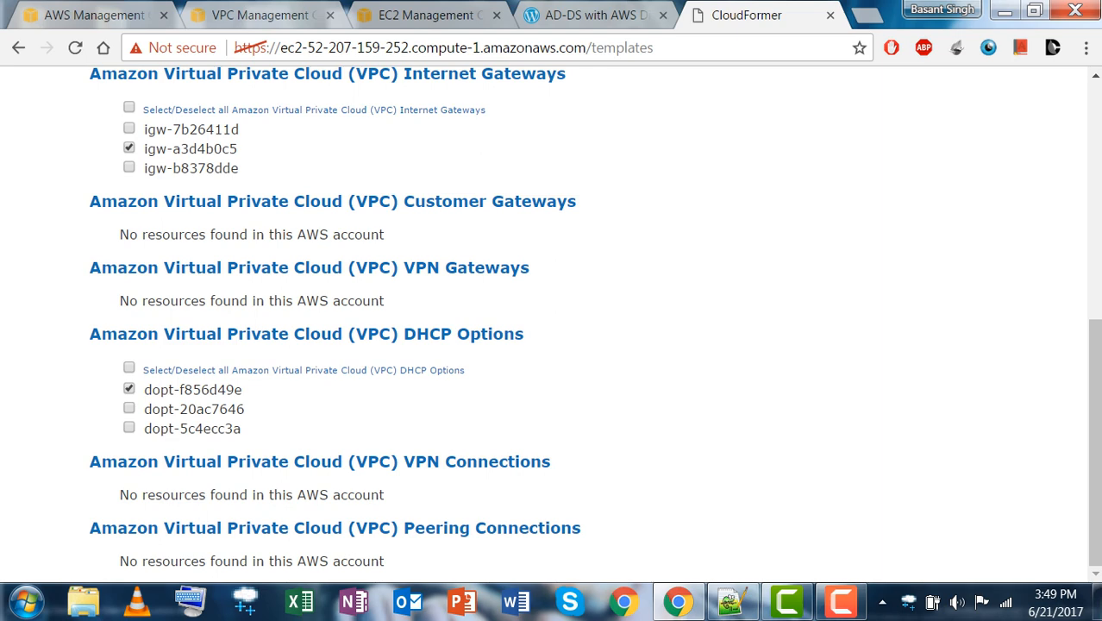
pyautogui.scroll(5, 552, 323)
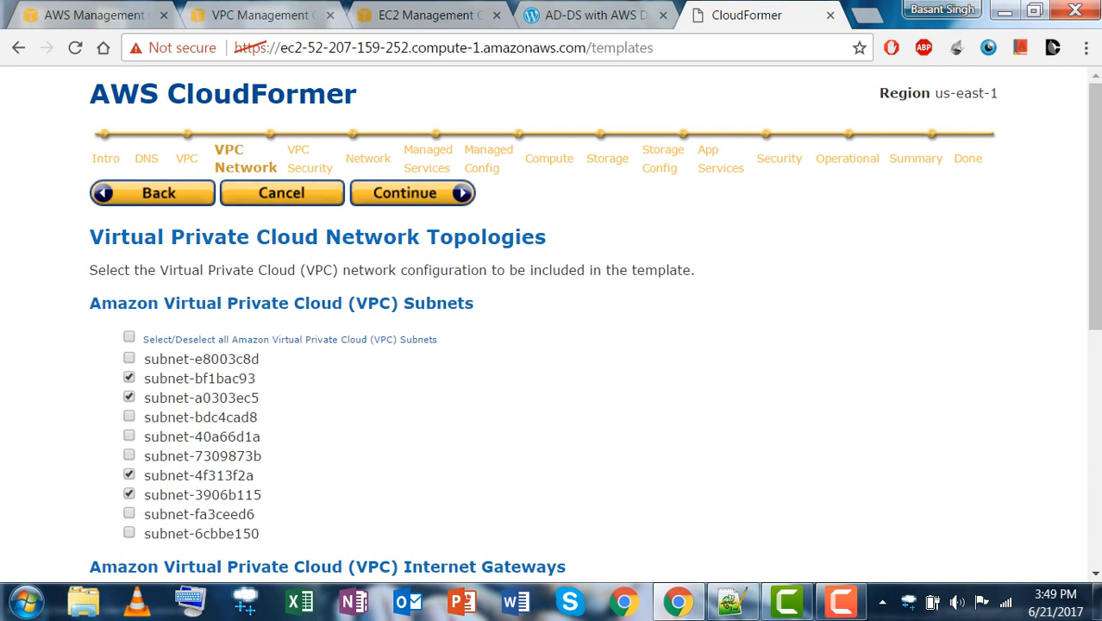
pyautogui.click(412, 193)
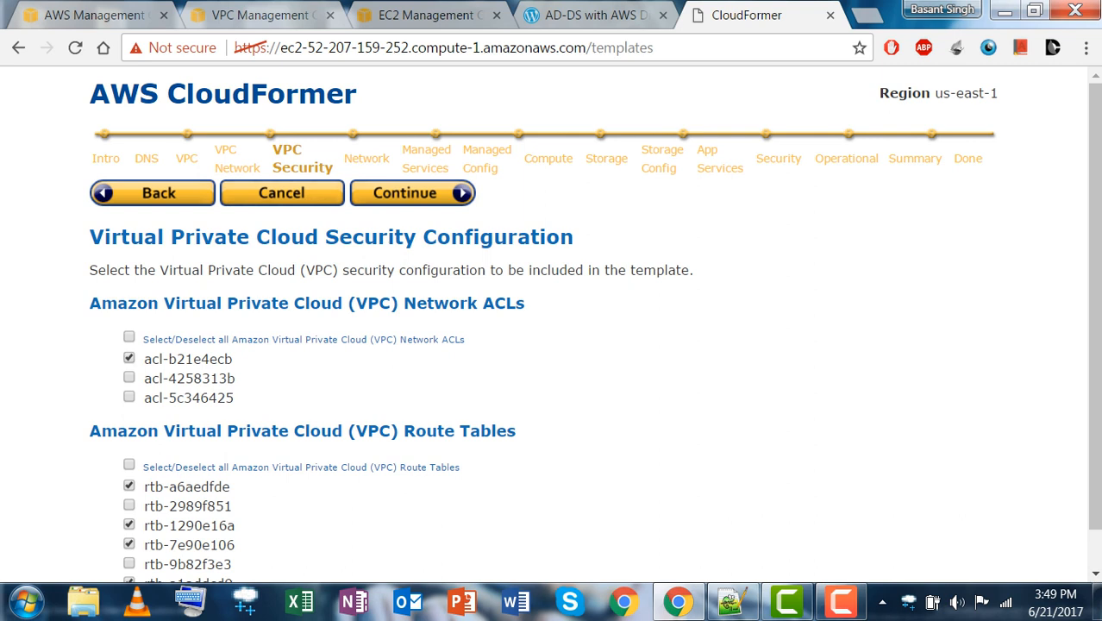
# Accept the preselected network ACL, route tables and network resources, reaching Managed Services.
pyautogui.scroll(-1, 552, 328)
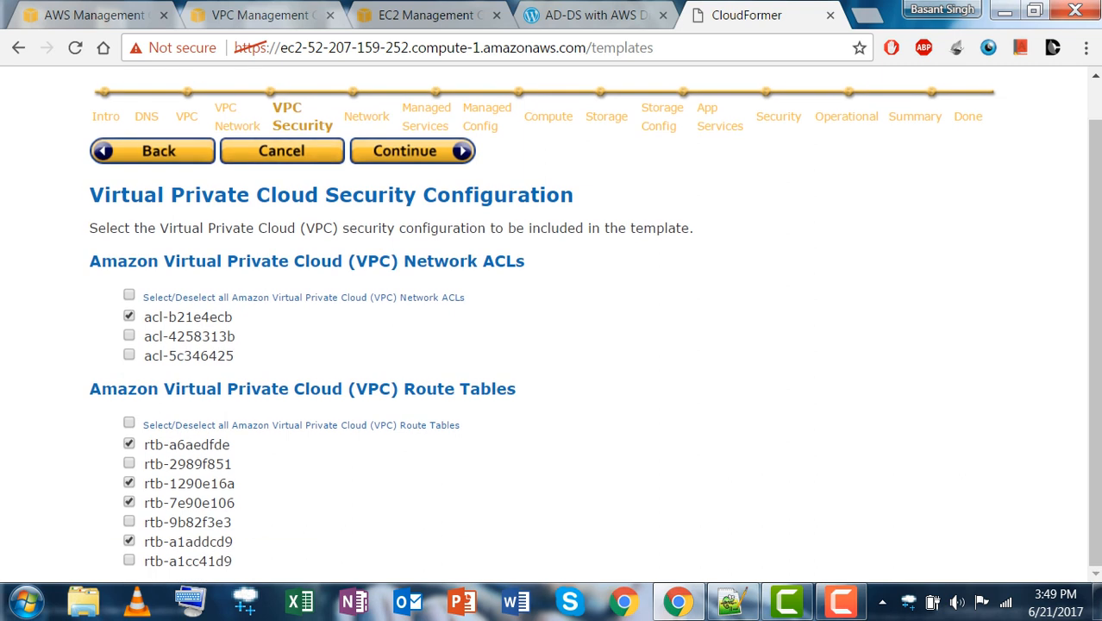
pyautogui.click(413, 150)
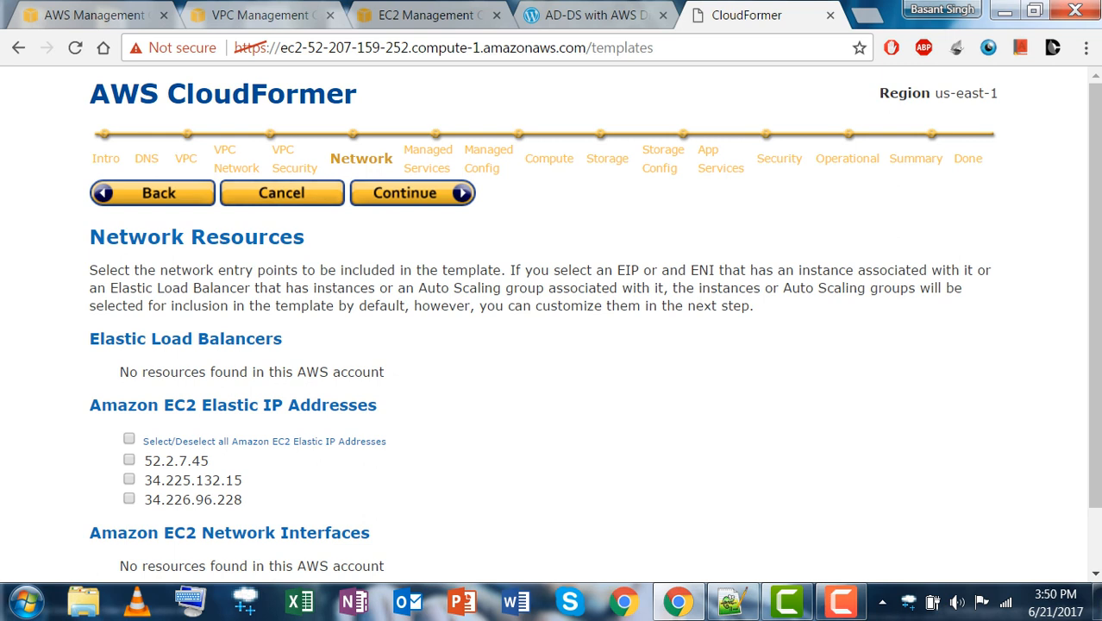
pyautogui.click(405, 192)
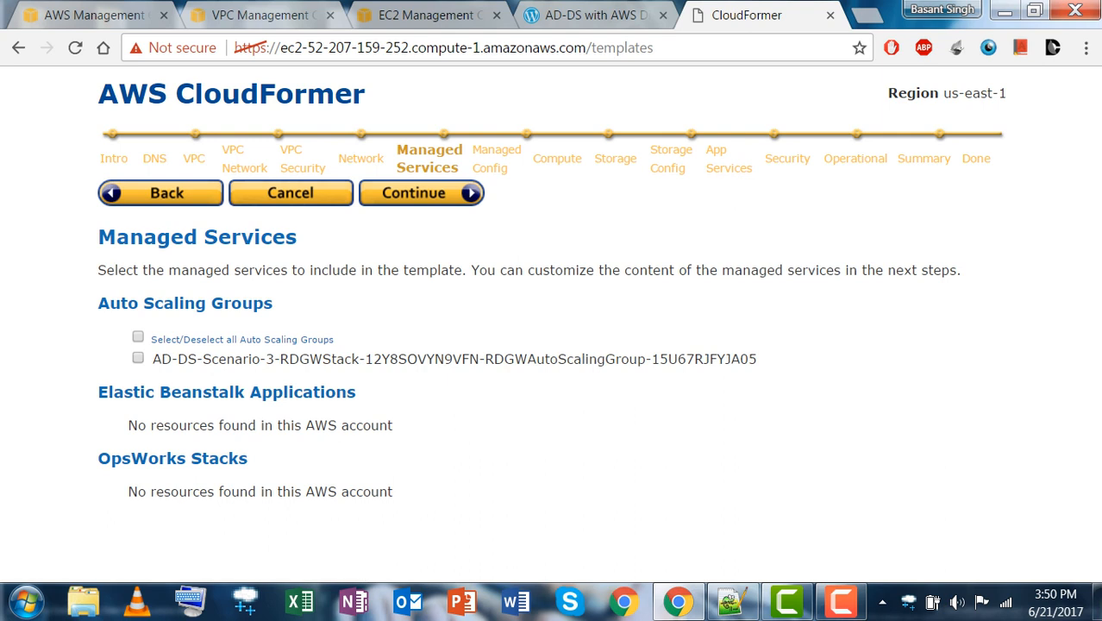
# Include the AD-DS-Scenario-3 RDGW Auto Scaling group with its launch configuration, reaching Compute.
pyautogui.click(138, 358)
pyautogui.click(421, 193)
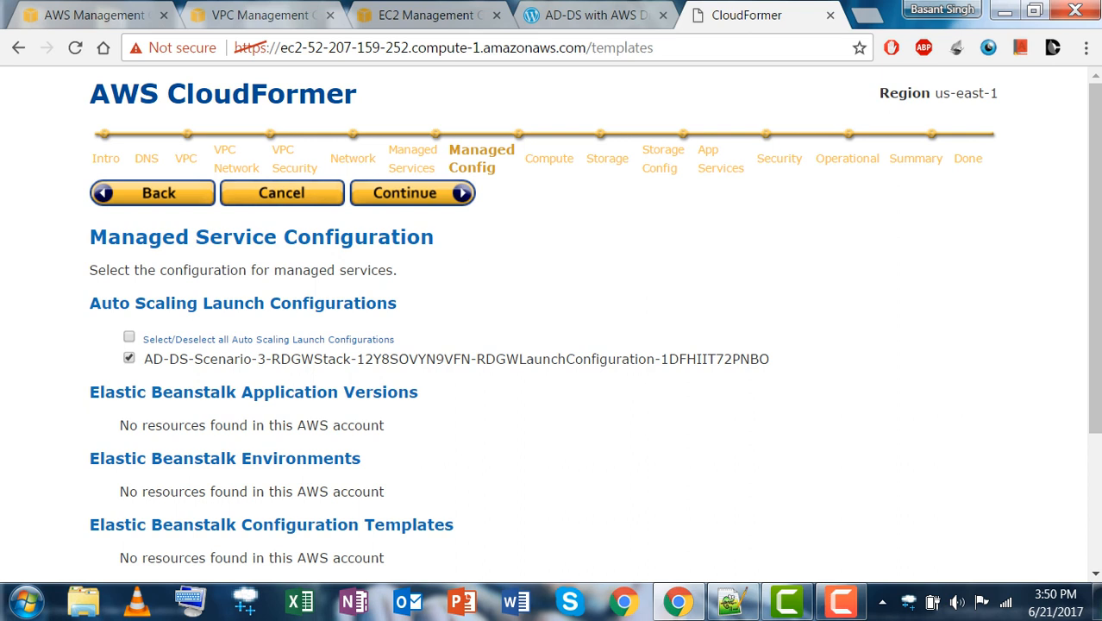
pyautogui.click(412, 193)
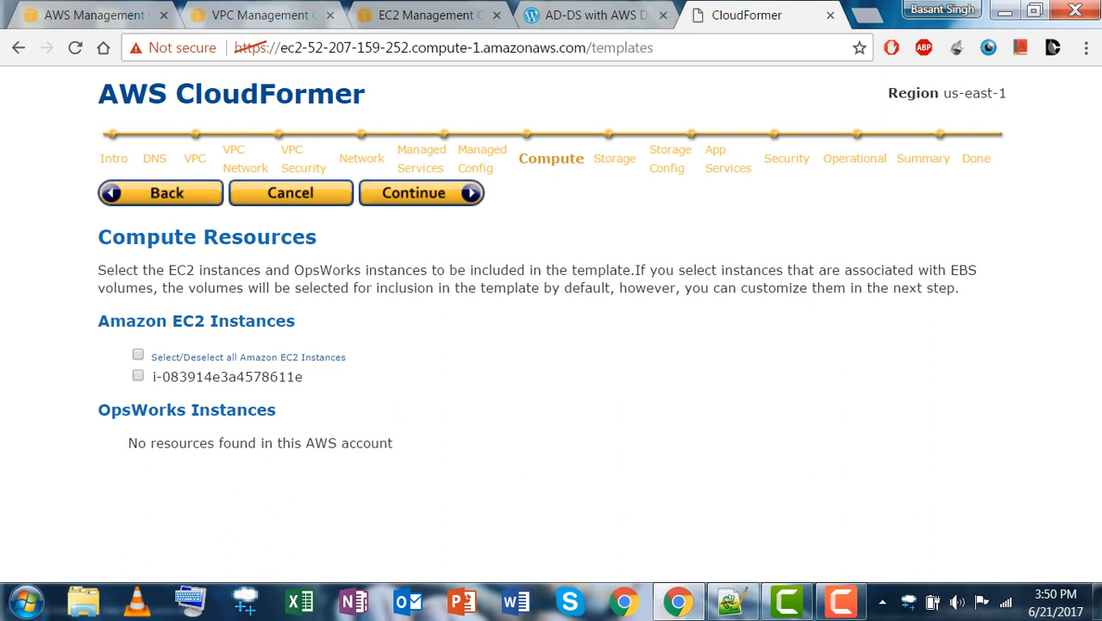
# Skip Compute, Storage and Storage Config, leaving the EC2 instance and S3 bucket unchecked.
pyautogui.click(422, 193)
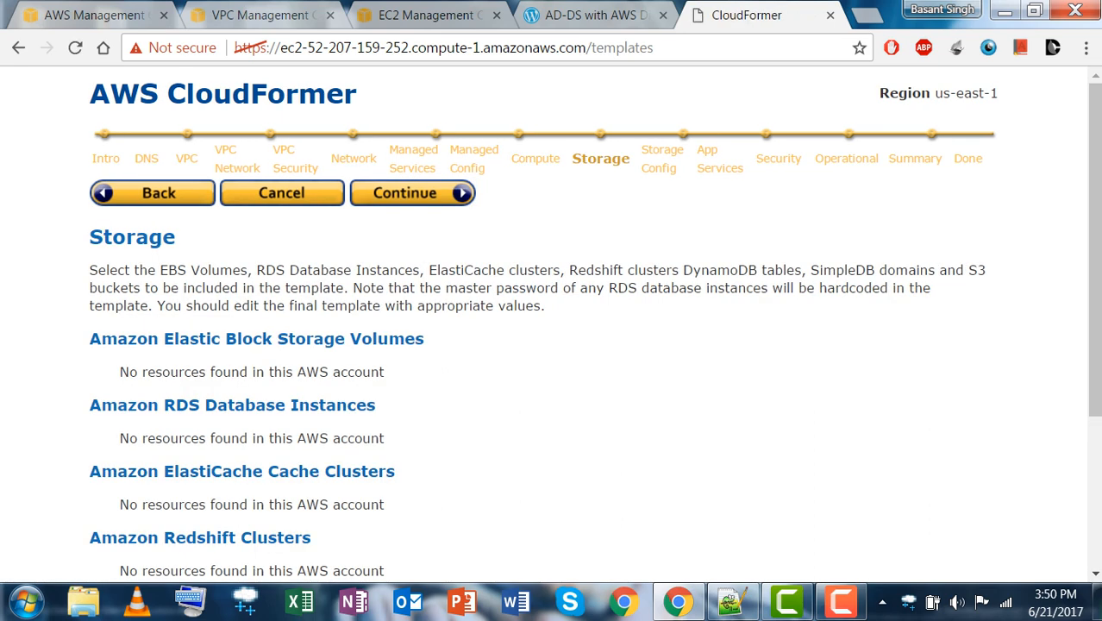
pyautogui.scroll(-3, 552, 345)
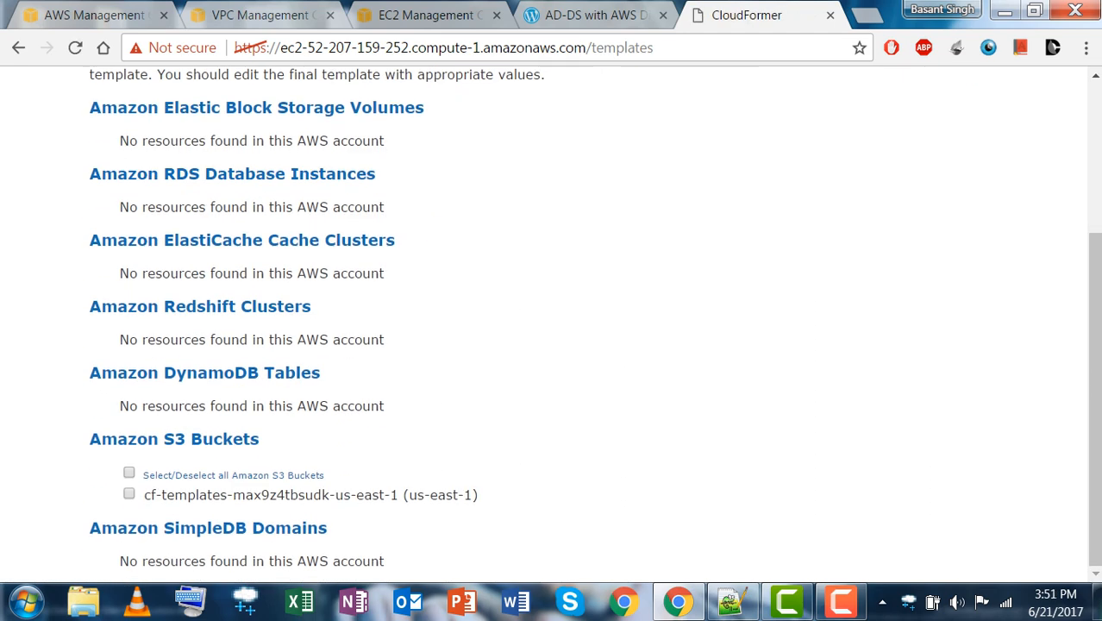
pyautogui.scroll(3, 552, 345)
pyautogui.click(412, 193)
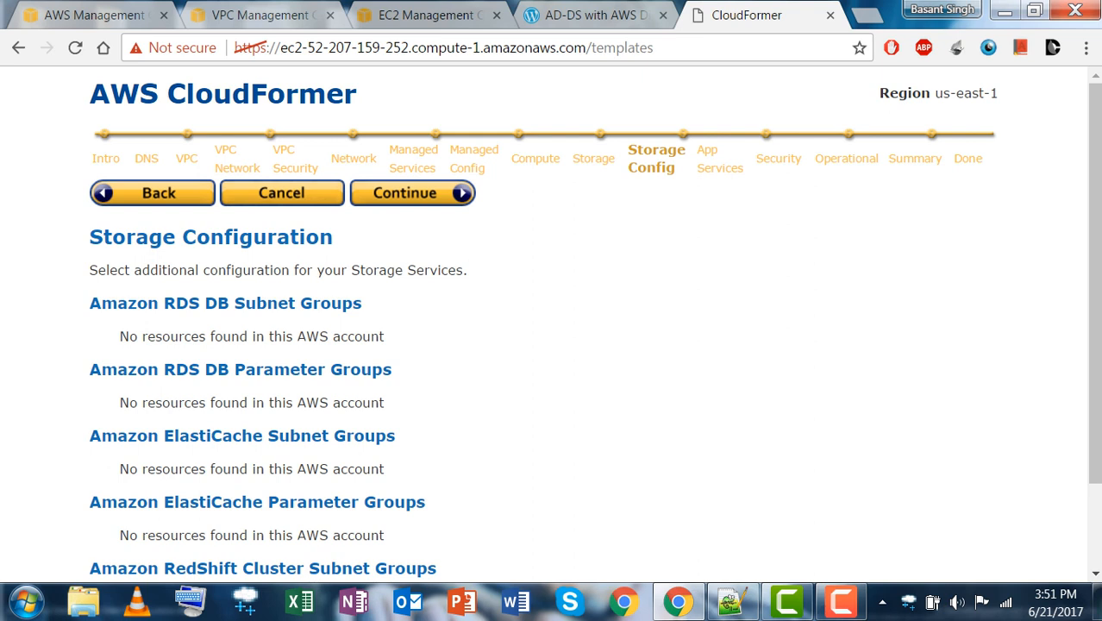
pyautogui.click(412, 193)
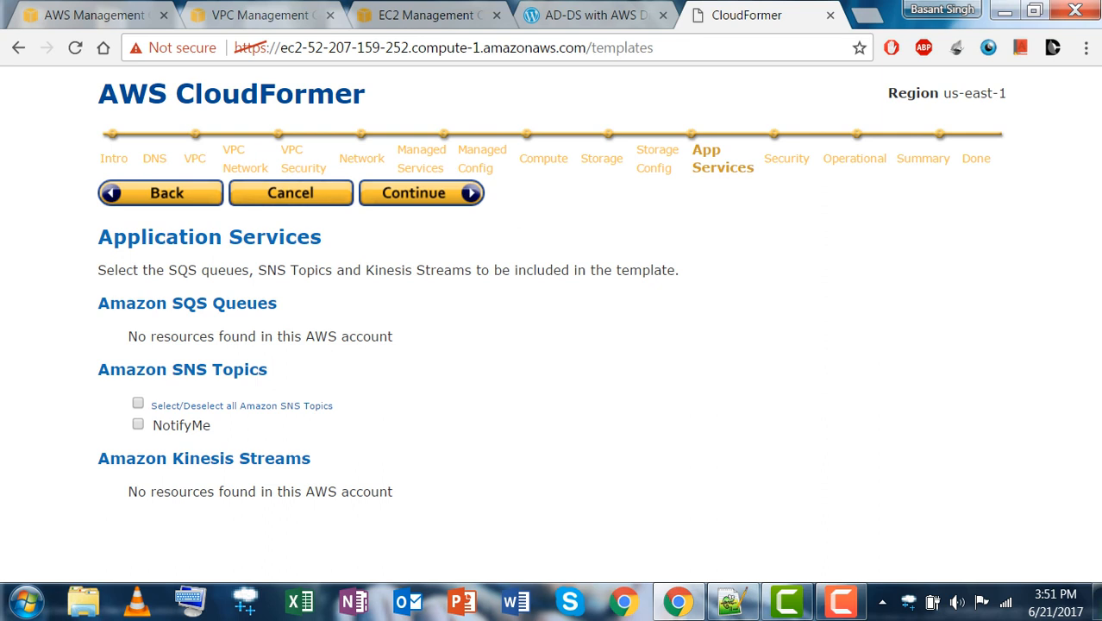
# Include the AD-DS-Scenario-3 domain member and remote desktop gateway security groups.
pyautogui.click(421, 193)
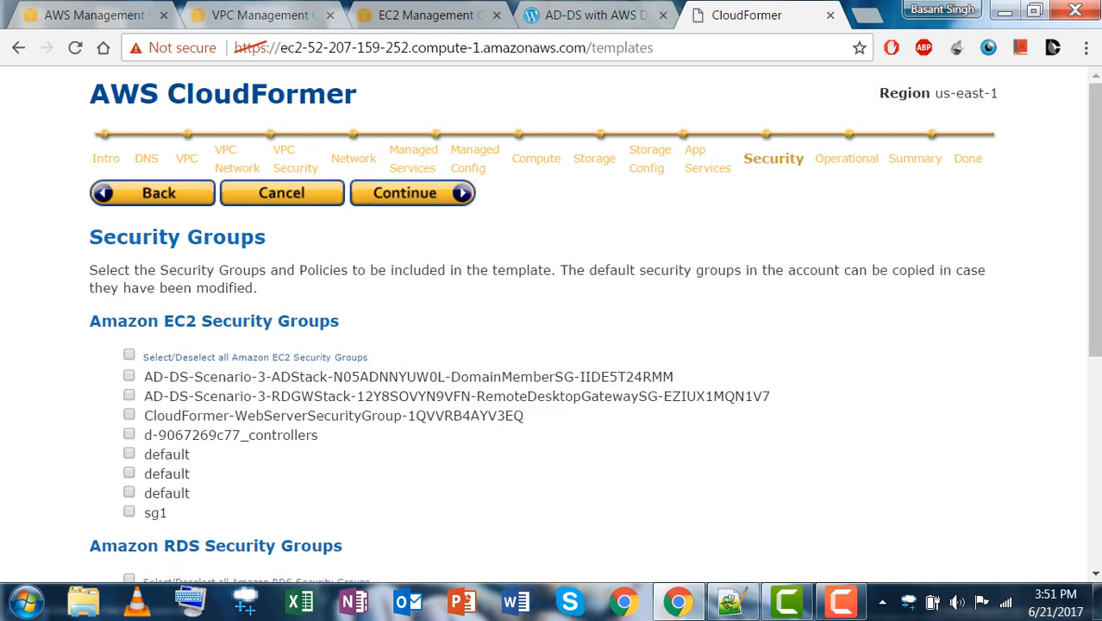
pyautogui.click(130, 376)
pyautogui.click(129, 395)
# Continue through Operational to the Summary and expand vpc-4fd16436's logical name settings.
pyautogui.click(412, 193)
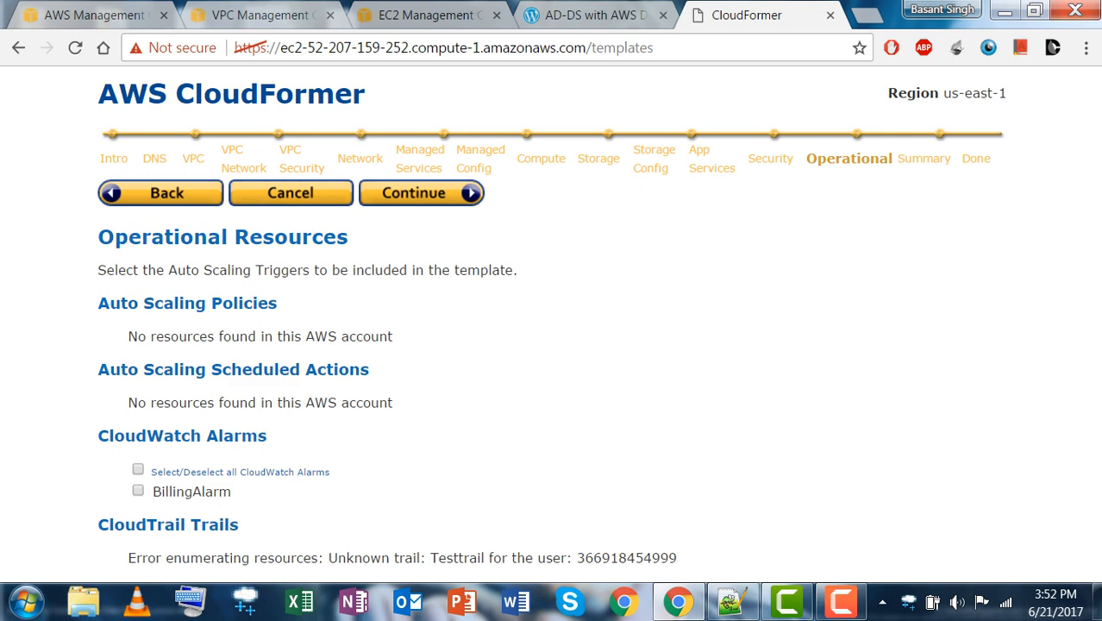
pyautogui.click(421, 194)
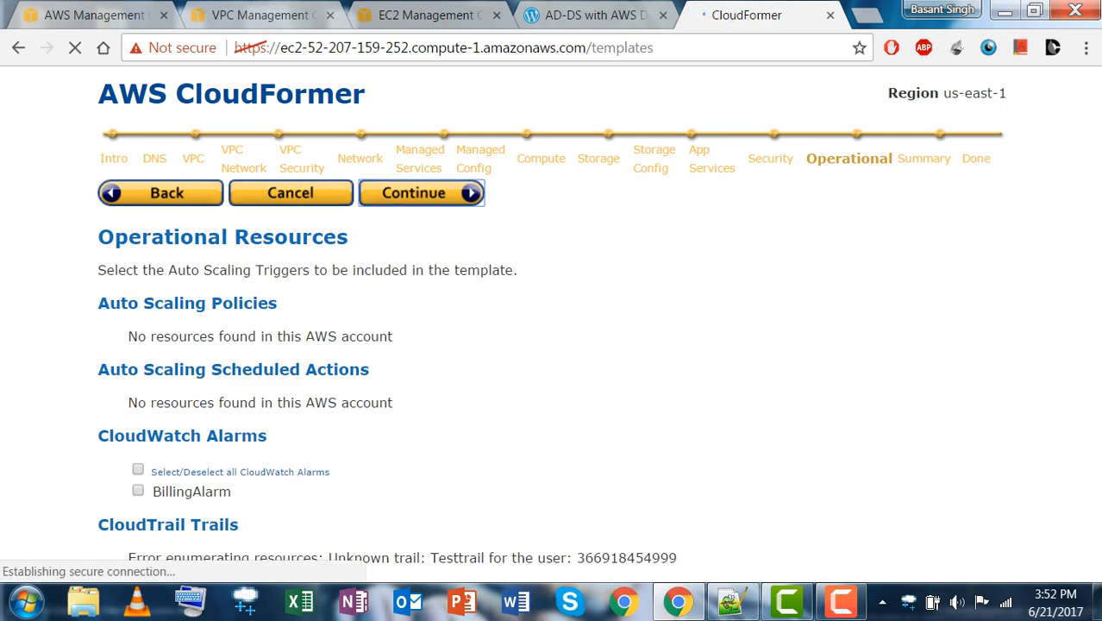
pyautogui.scroll(-3, 552, 327)
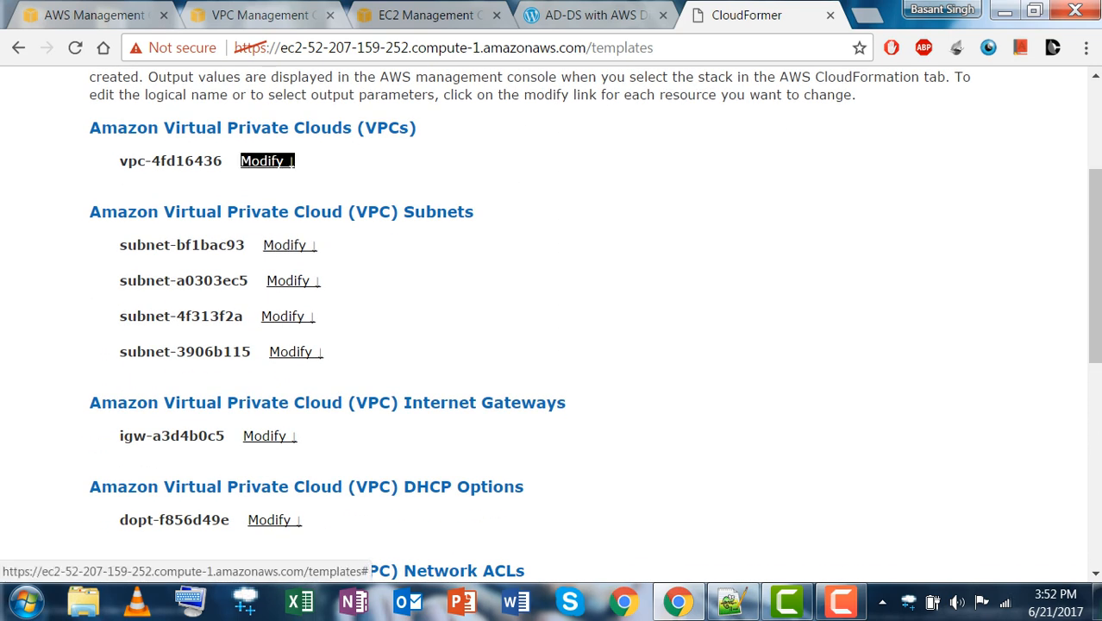
pyautogui.click(267, 160)
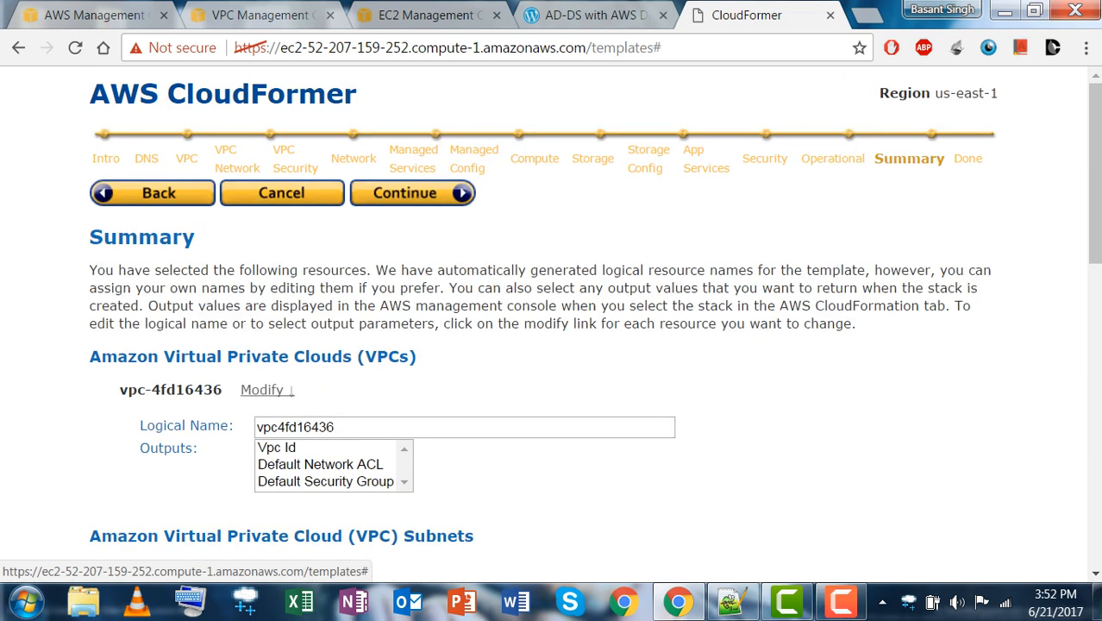
# Replace the VPC's logical name with the copied id vpc-4fd16436 and generate the template.
pyautogui.click(414, 427)
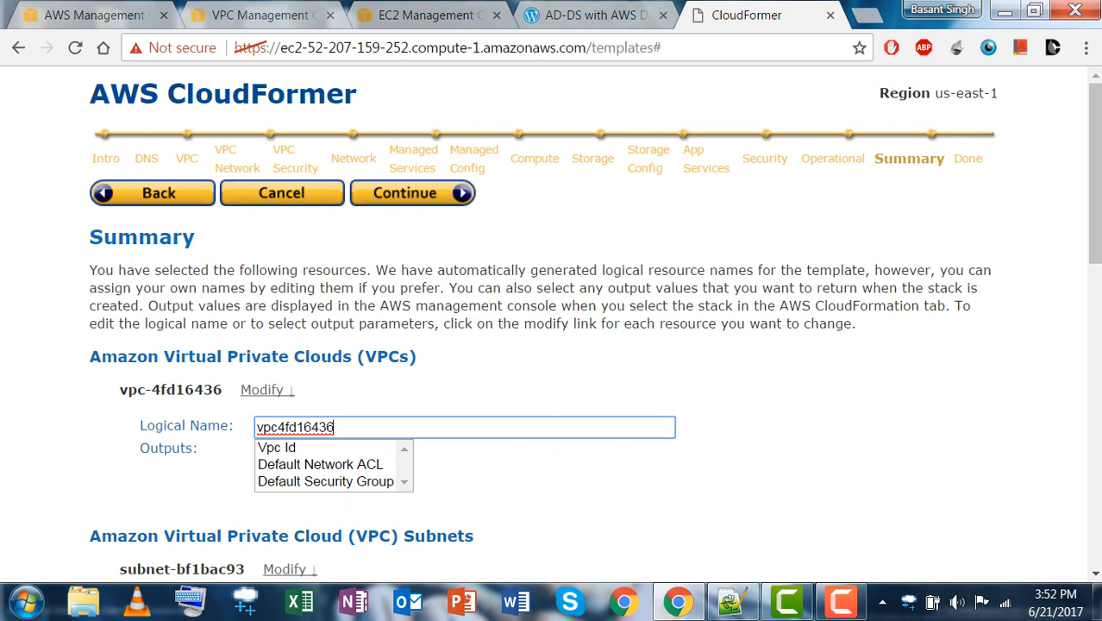
pyautogui.moveTo(336, 428); pyautogui.dragTo(255, 427)
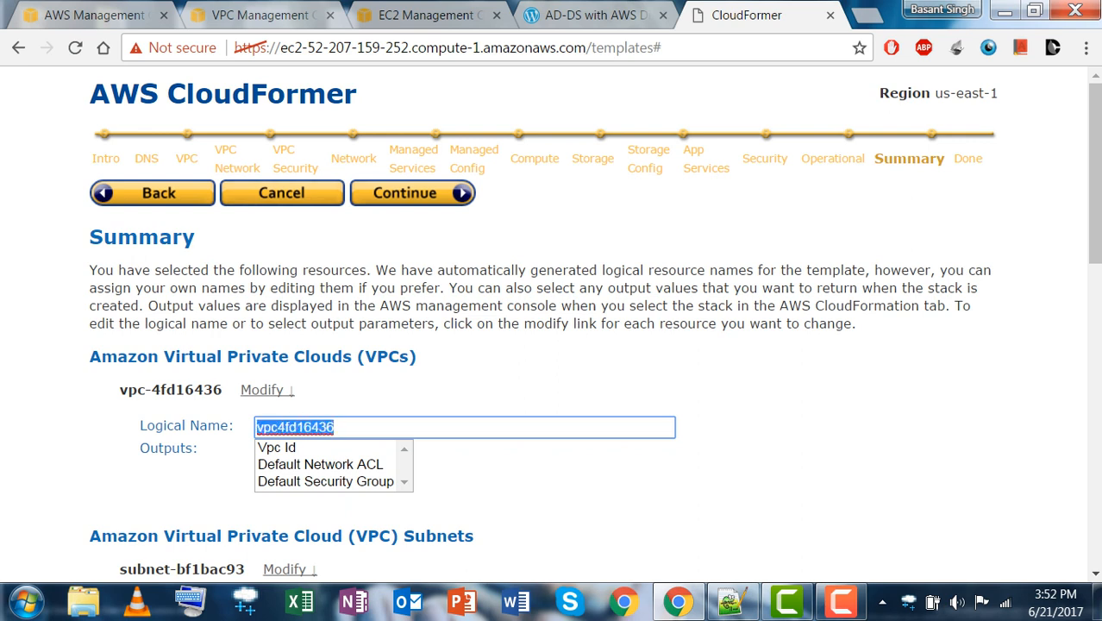
pyautogui.press('BackSpace')
pyautogui.write('dsfsdaf')
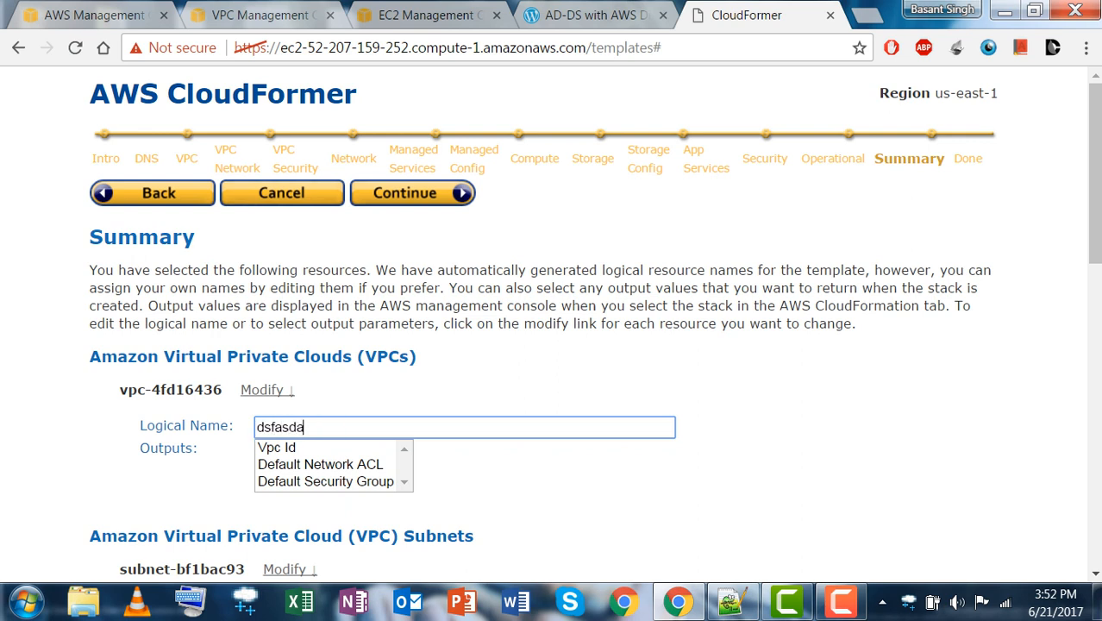
pyautogui.press('BackSpace')
pyautogui.press('BackSpace')
pyautogui.press('BackSpace')
pyautogui.press('BackSpace')
pyautogui.press('BackSpace')
pyautogui.press('BackSpace')
pyautogui.press('BackSpace')
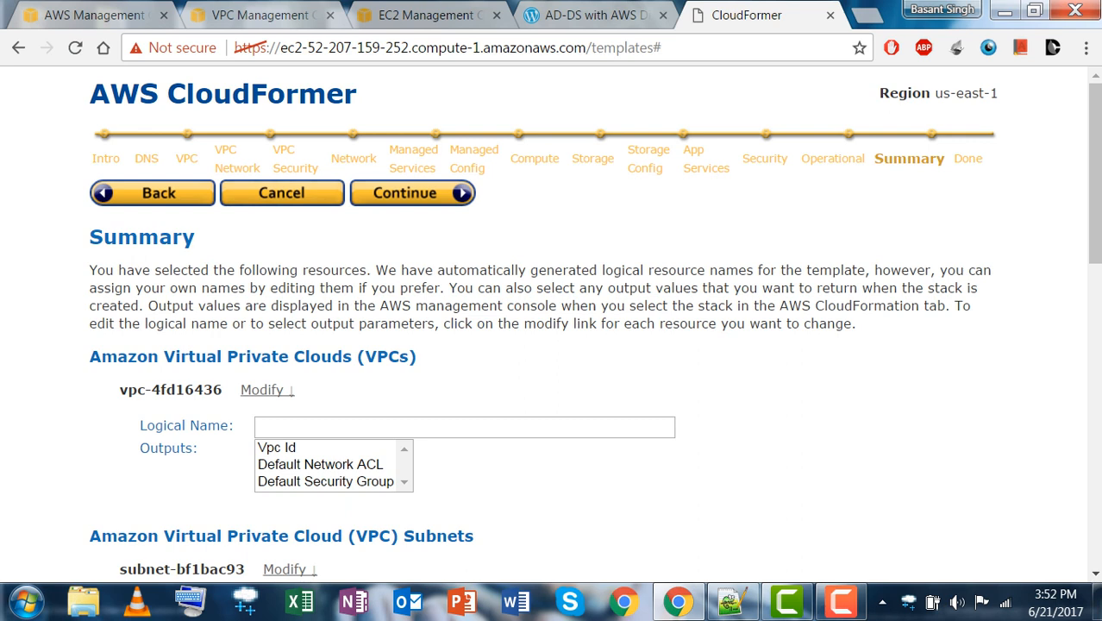
pyautogui.moveTo(223, 389); pyautogui.dragTo(119, 389)
pyautogui.hotkey('ctrl', 'c')
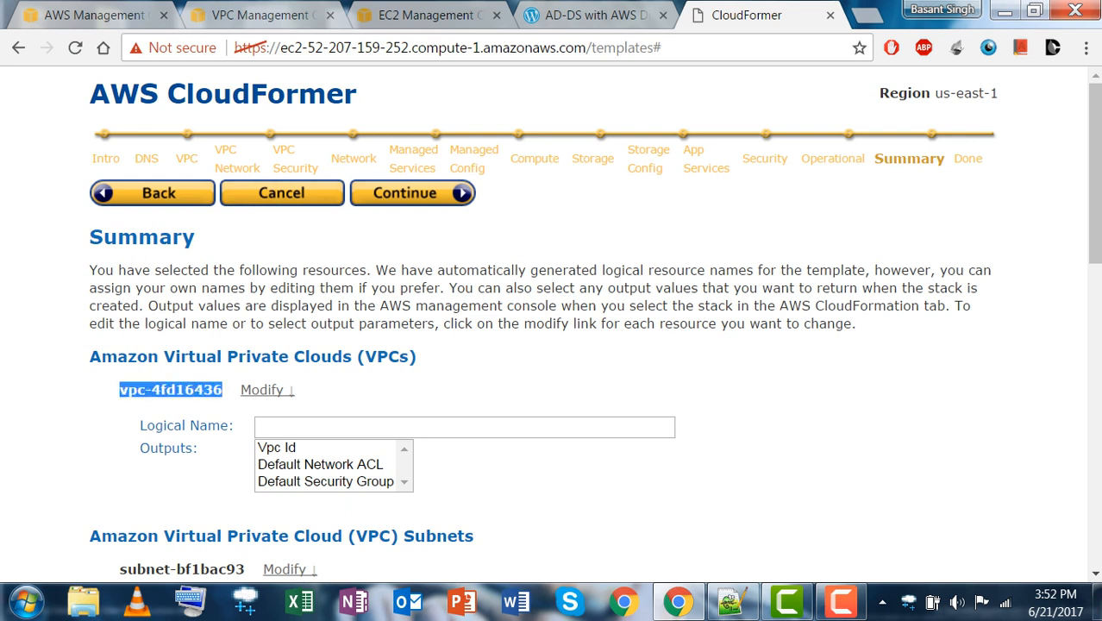
pyautogui.click(328, 427)
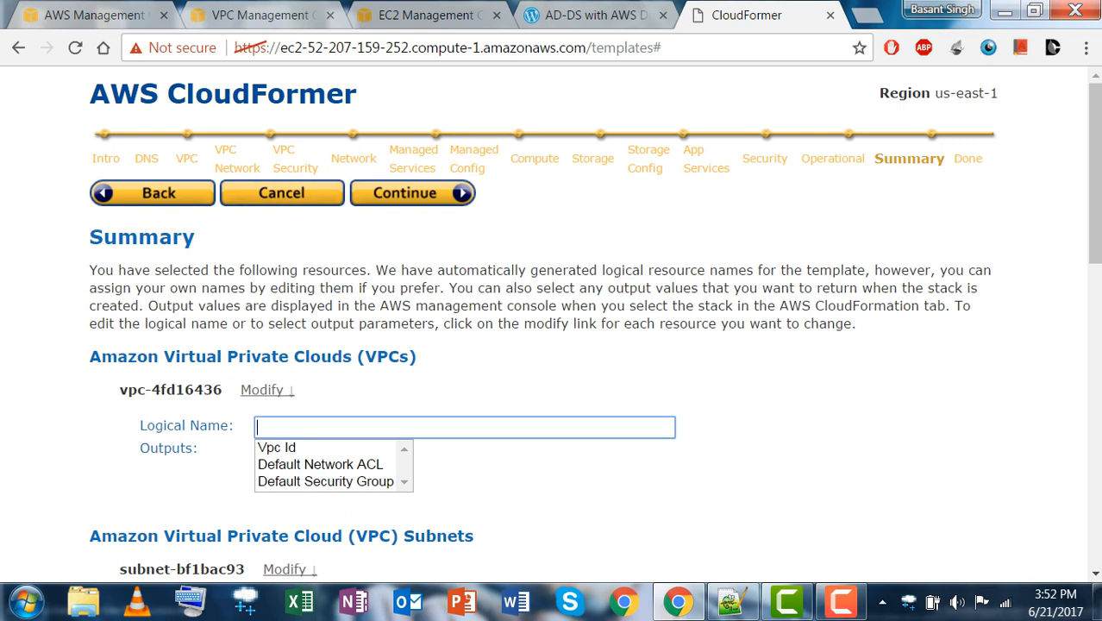
pyautogui.hotkey('ctrl', 'v')
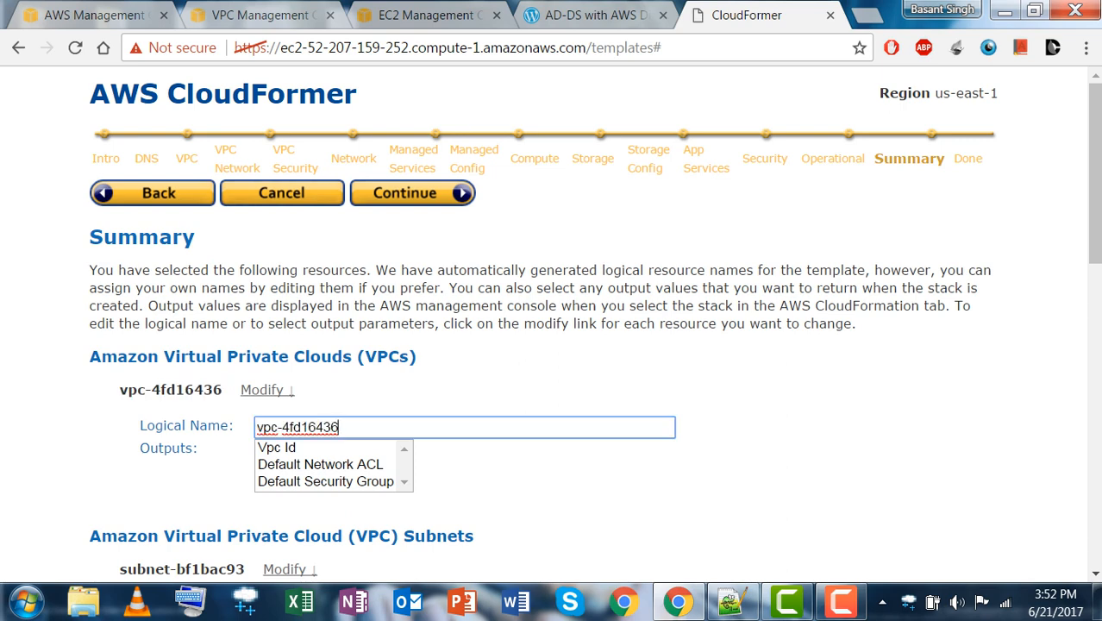
pyautogui.scroll(-3, 552, 344)
pyautogui.scroll(3, 552, 345)
pyautogui.click(412, 193)
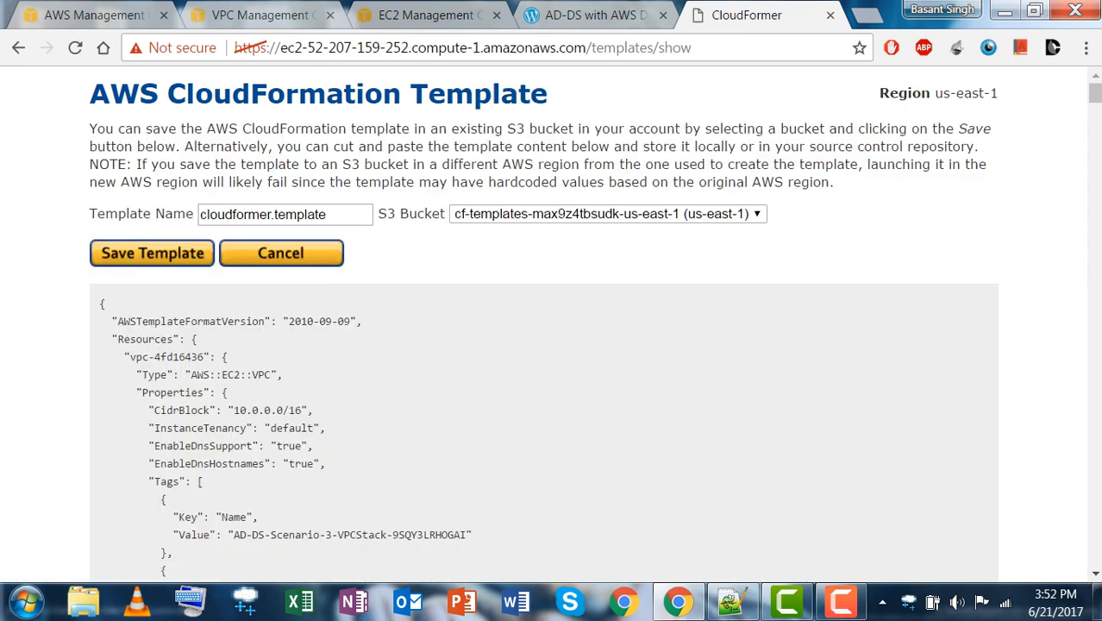
# Select all of the generated cloudformer.template JSON for copying.
pyautogui.scroll(-4, 543, 324)
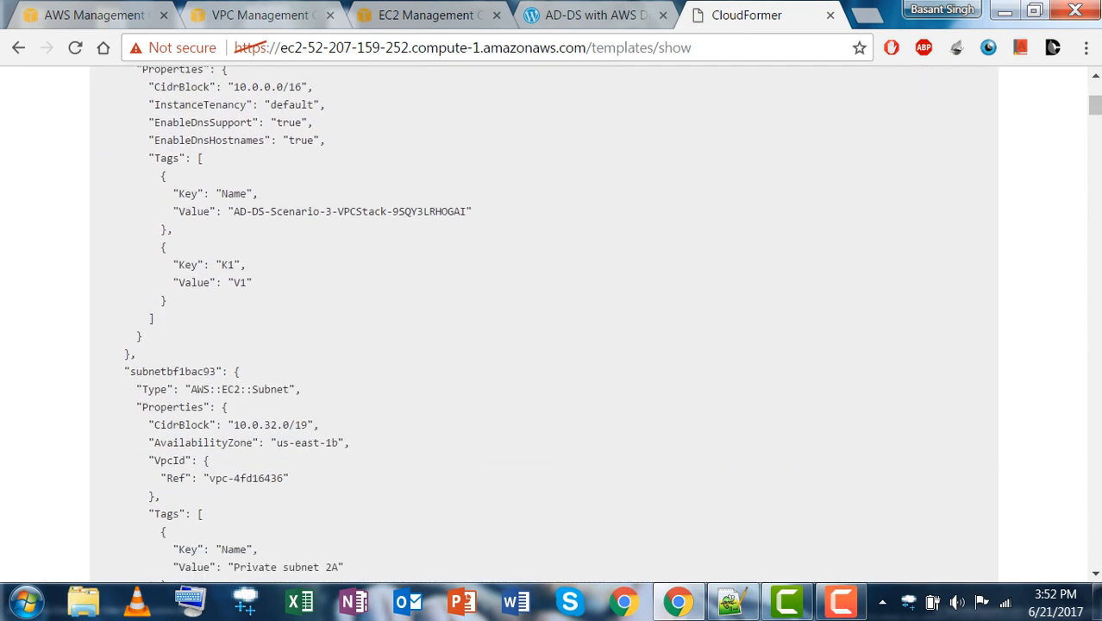
pyautogui.scroll(-4, 543, 324)
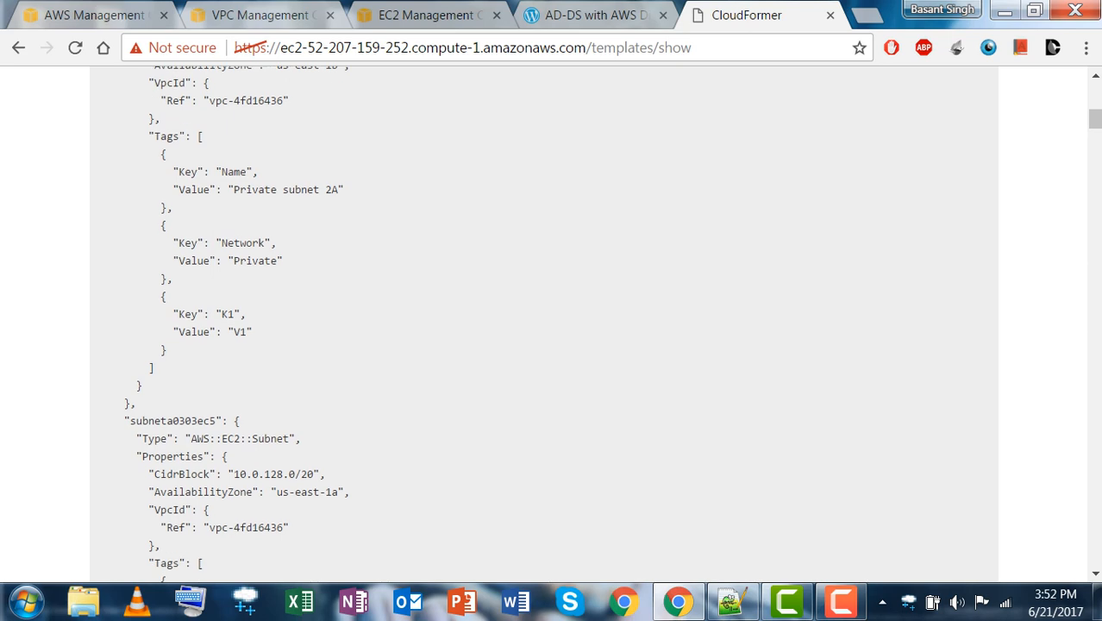
pyautogui.scroll(-4, 543, 324)
pyautogui.scroll(7, 543, 324)
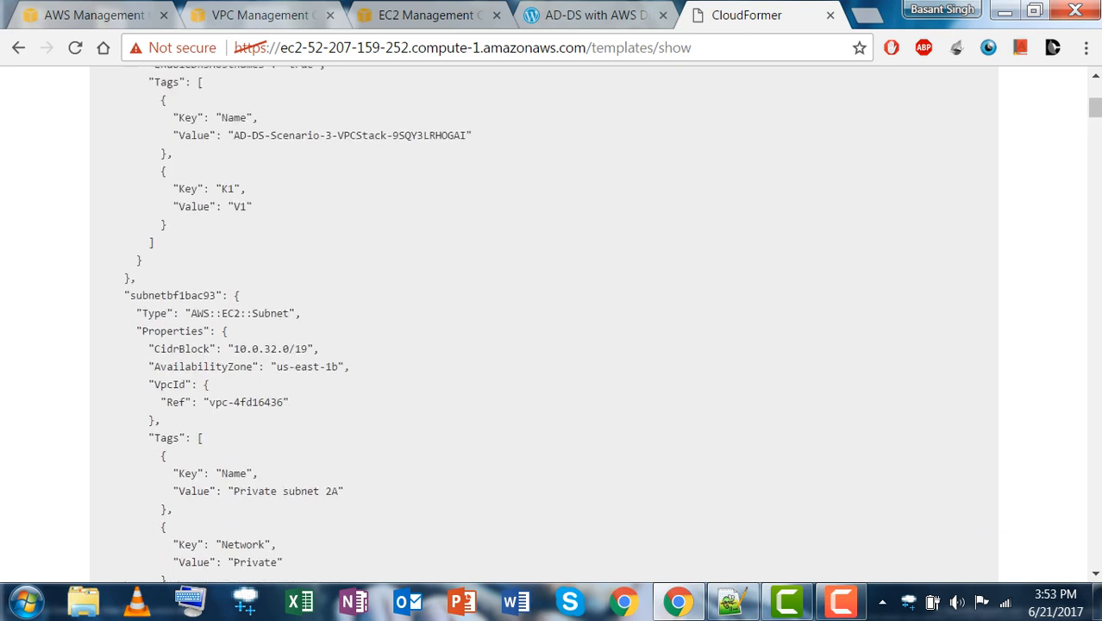
pyautogui.scroll(3, 543, 325)
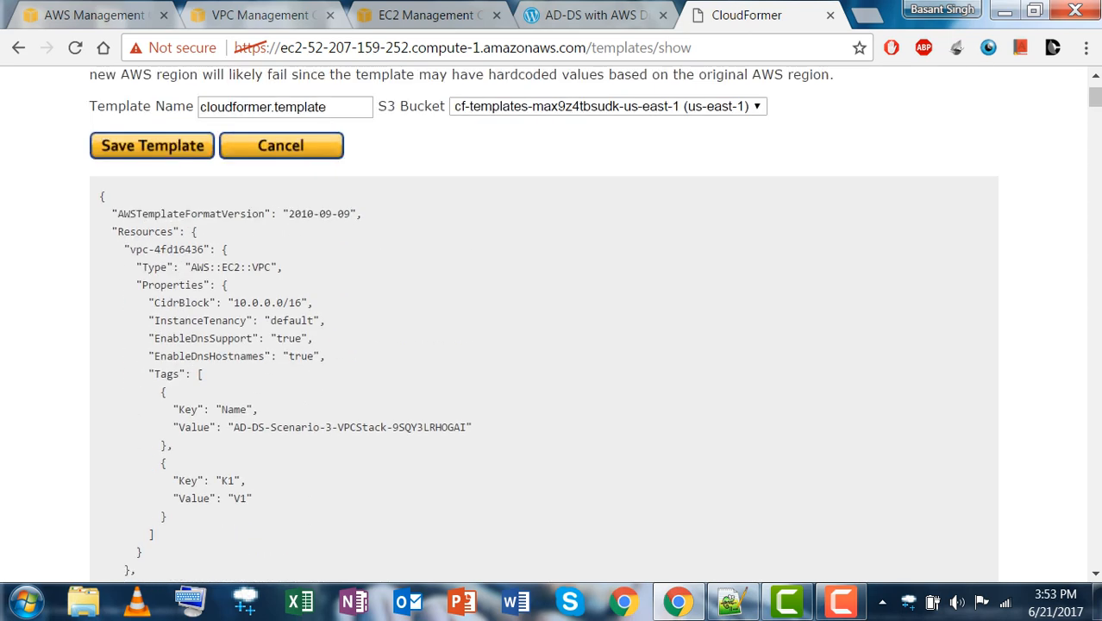
pyautogui.moveTo(101, 196); pyautogui.dragTo(101, 578)
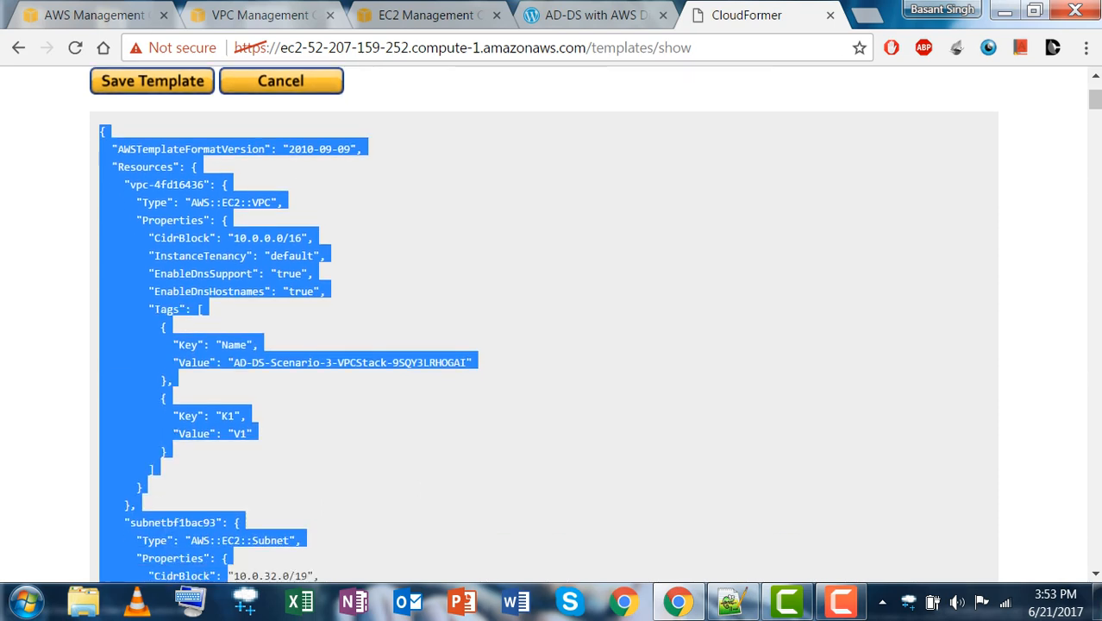
pyautogui.moveTo(227, 576); pyautogui.dragTo(228, 575)
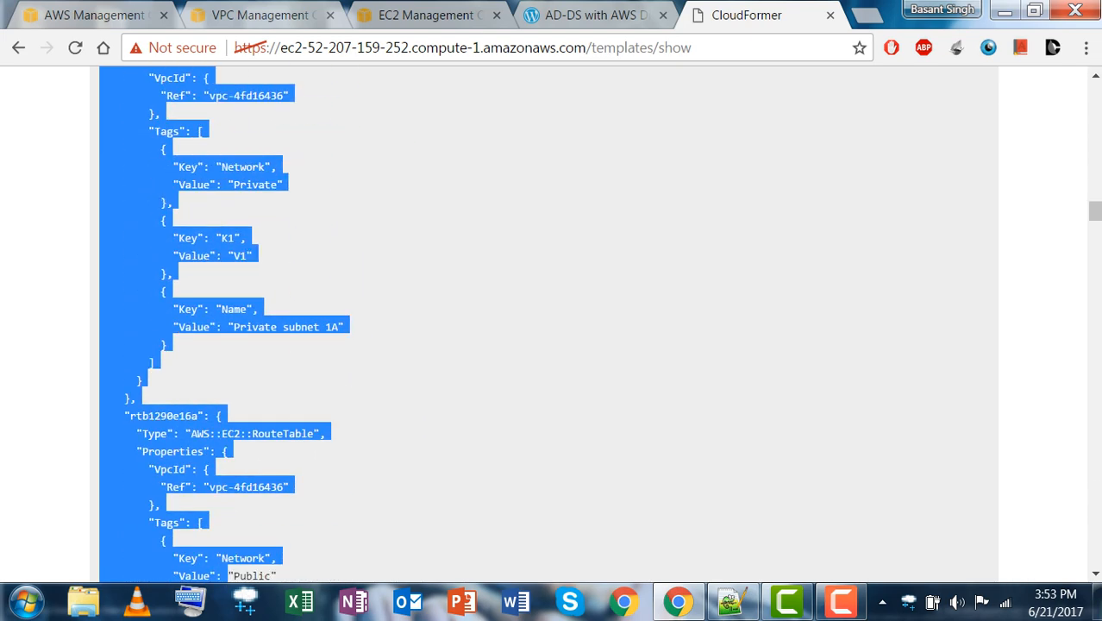
# Deselect the template text and close CloudFormer, returning to the CloudFormation Stacks list.
pyautogui.click(731, 603)
pyautogui.click(731, 603)
pyautogui.scroll(10, 552, 323)
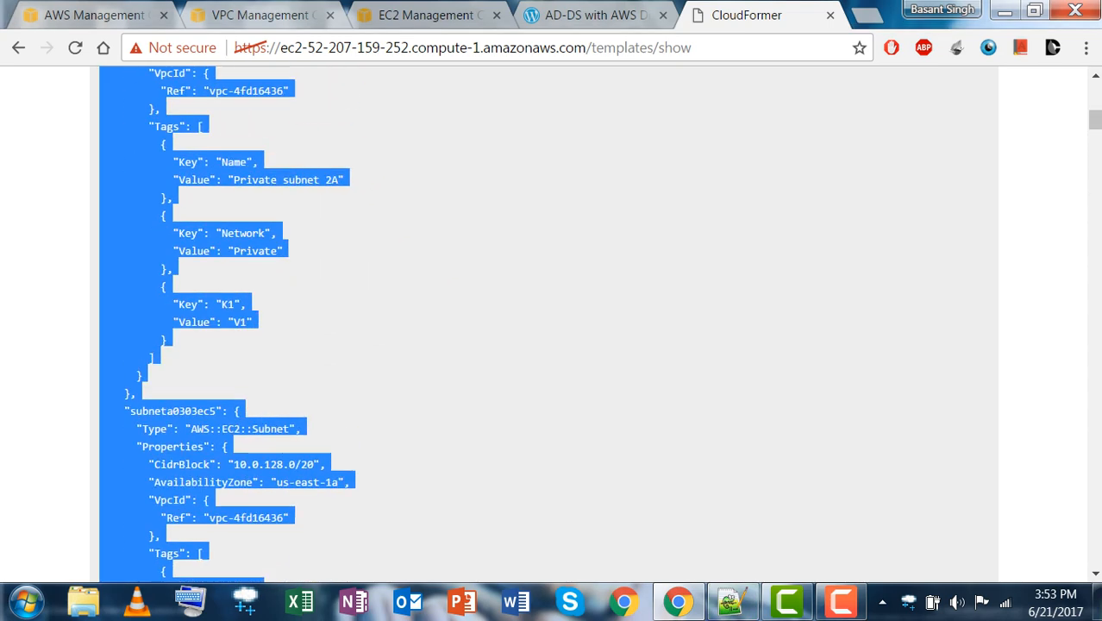
pyautogui.scroll(10, 552, 324)
pyautogui.click(586, 371)
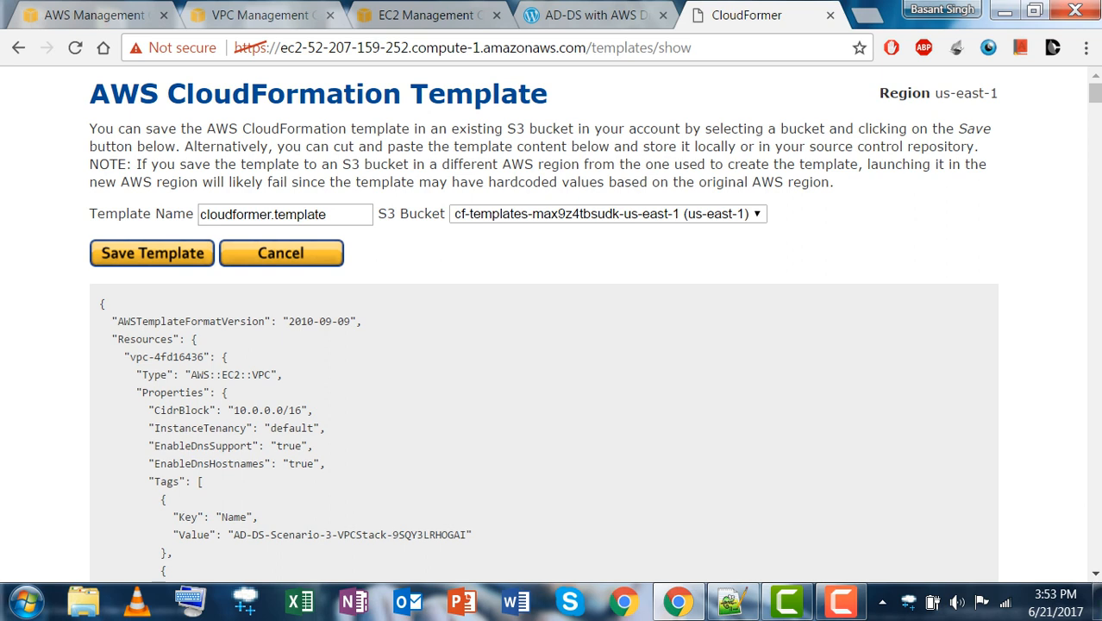
pyautogui.hotkey('ctrl', 'w')
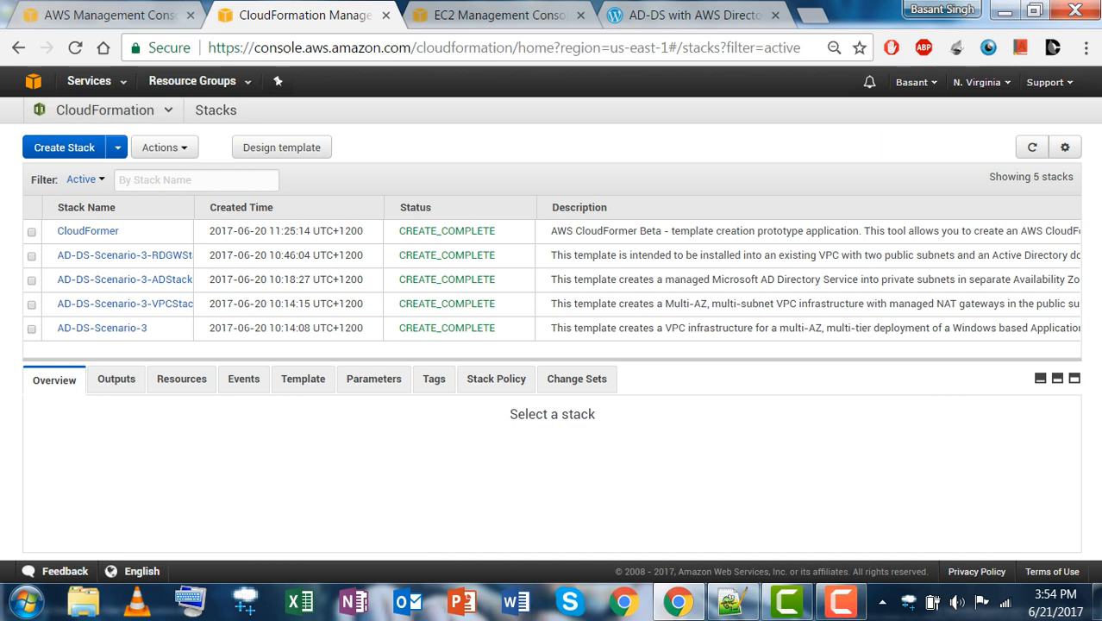
# In CloudFormation Designer, replace the starter template text with the copied CloudFormer JSON.
pyautogui.click(281, 147)
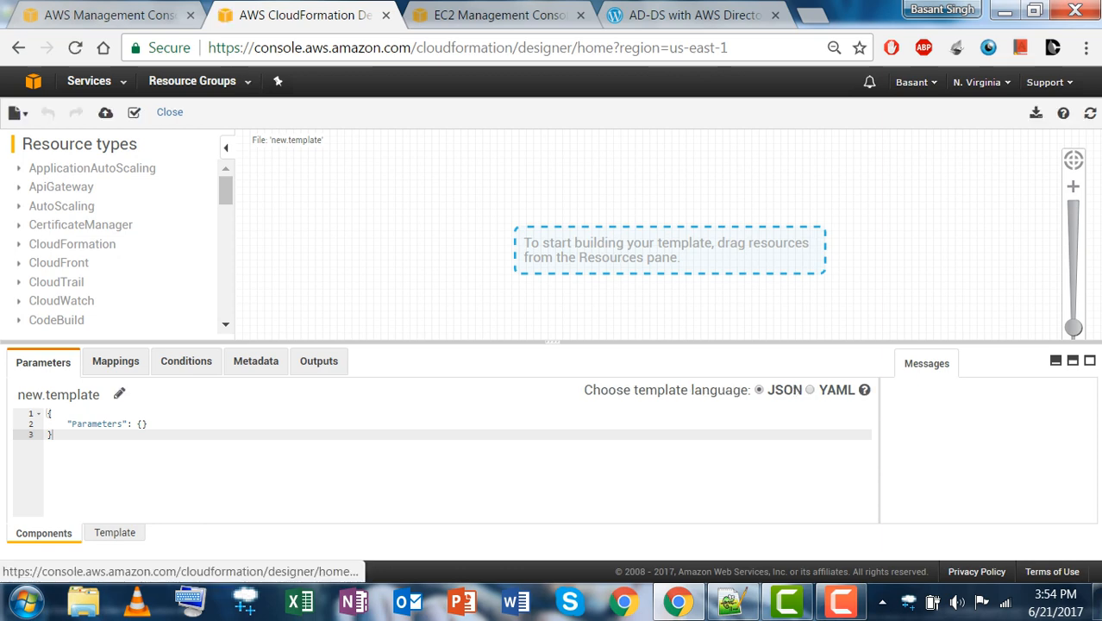
pyautogui.click(115, 533)
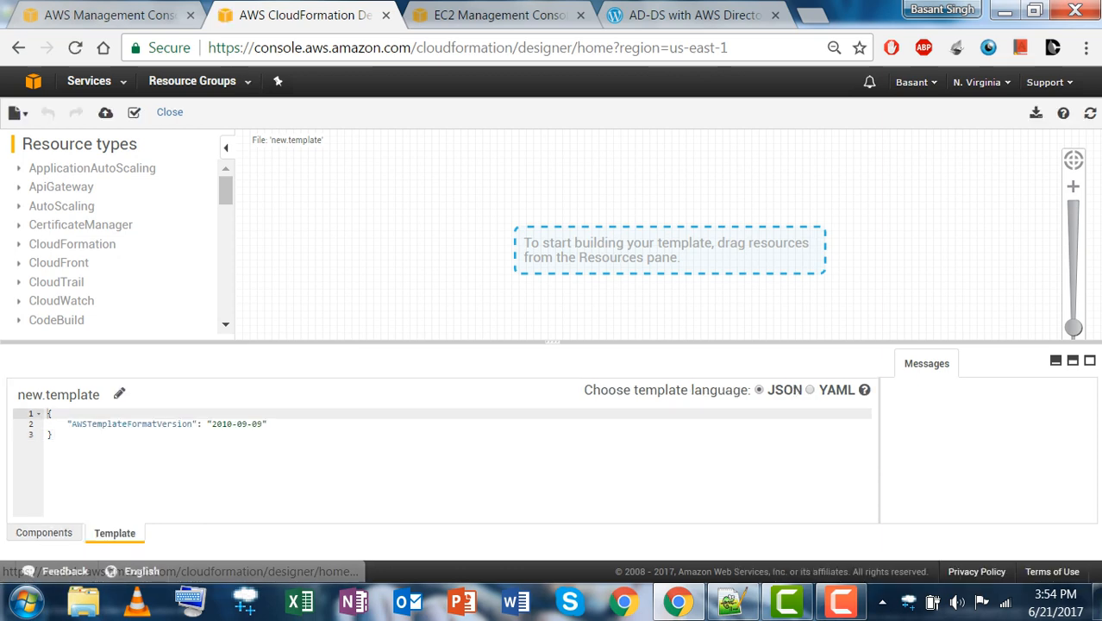
pyautogui.moveTo(55, 435); pyautogui.dragTo(47, 414)
pyautogui.press('BackSpace')
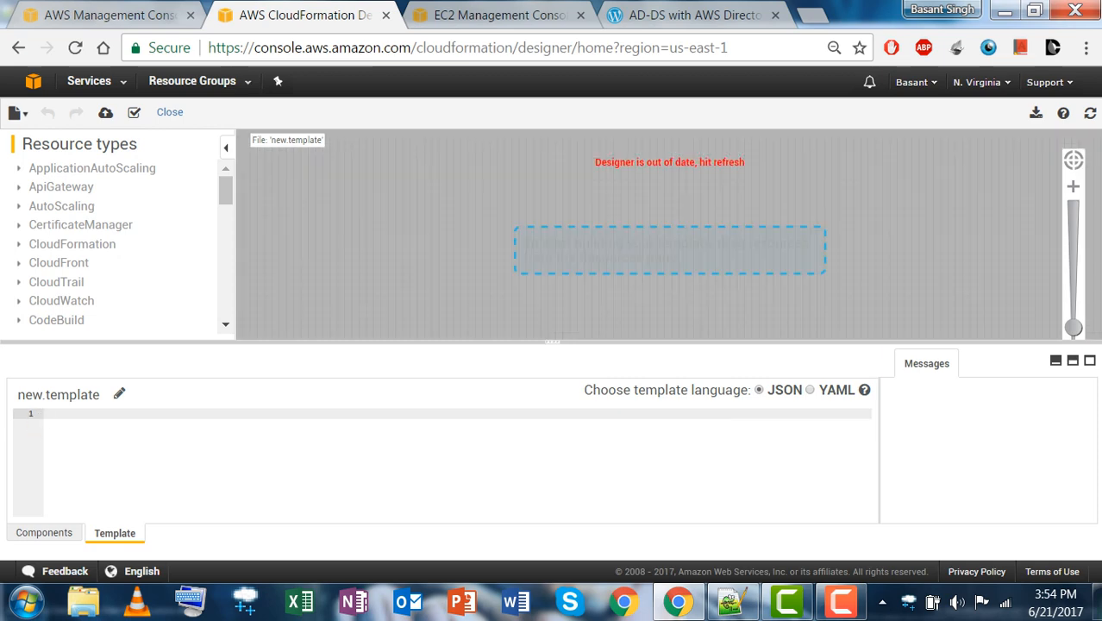
pyautogui.hotkey('ctrl', 'v')
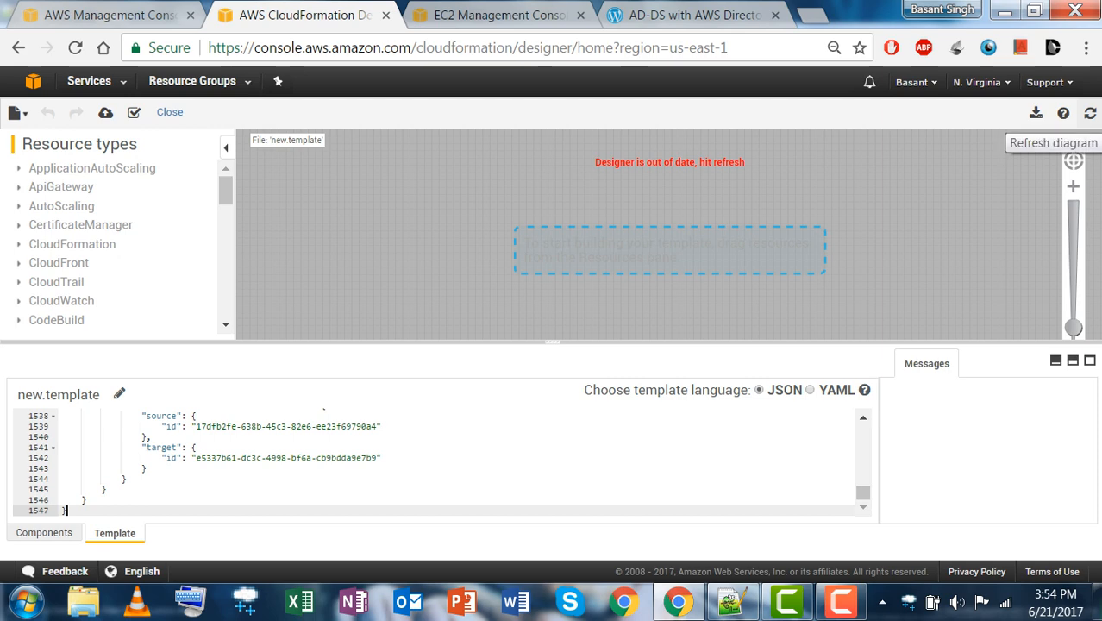
# Redraw the VPC diagram, validate the template and start Create Stack with it.
pyautogui.click(1090, 113)
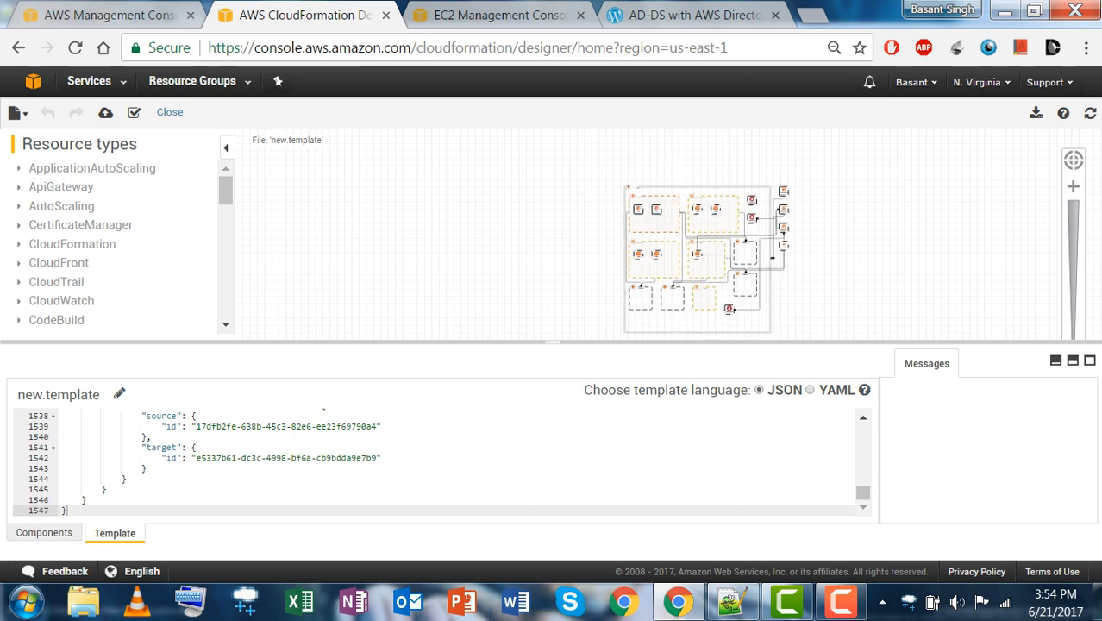
pyautogui.moveTo(863, 493); pyautogui.dragTo(863, 430)
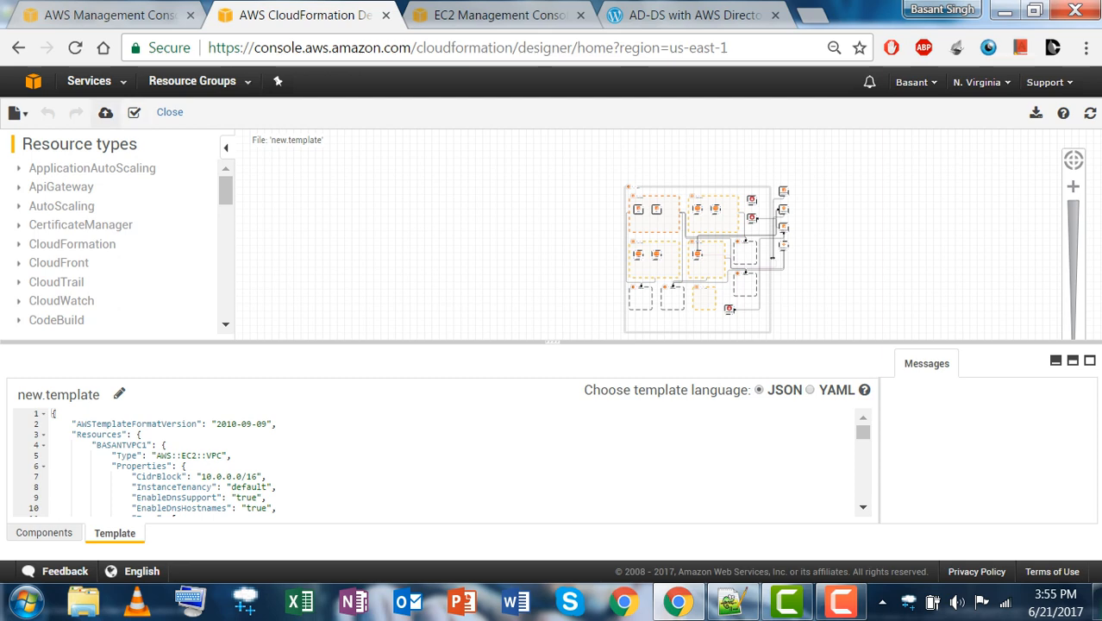
pyautogui.click(134, 112)
pyautogui.click(105, 112)
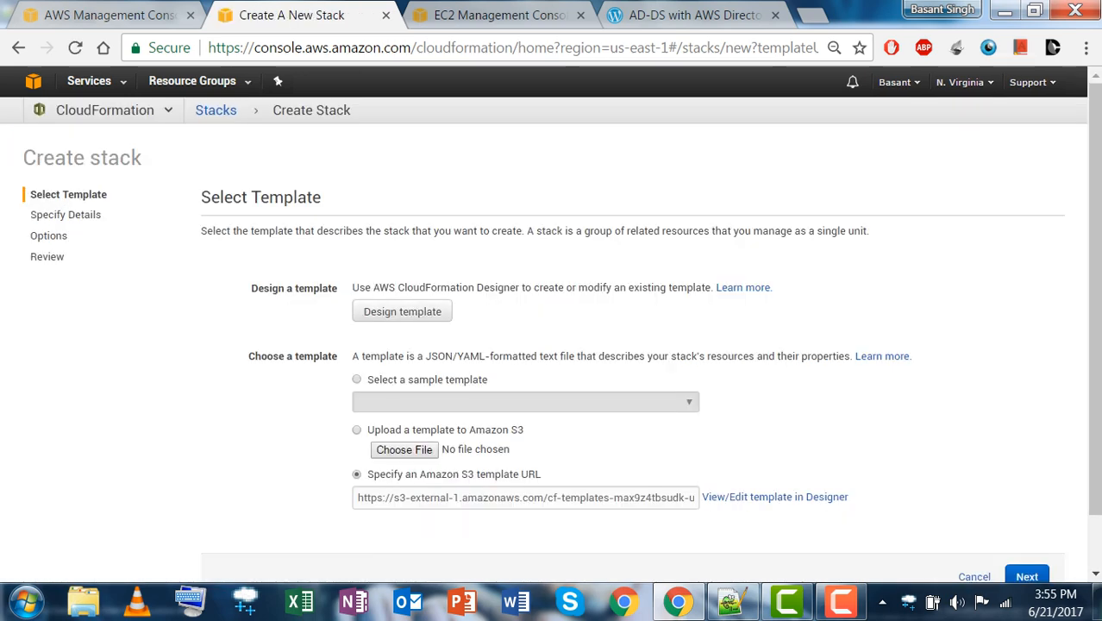
# Accept the S3 template and name the stack firststack.
pyautogui.scroll(-1, 551, 326)
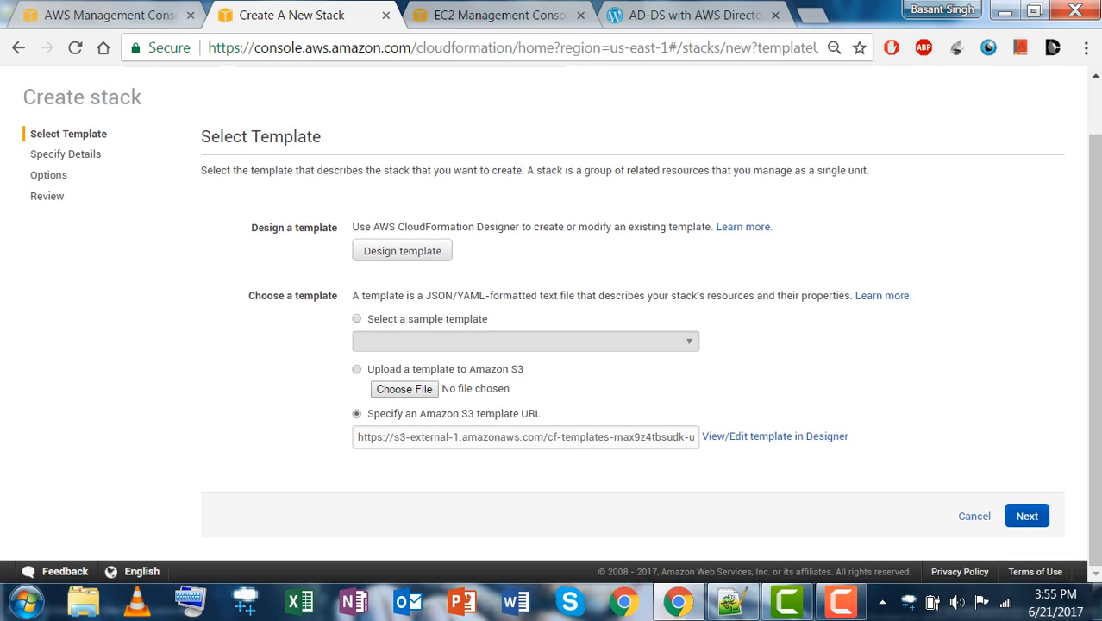
pyautogui.click(1006, 515)
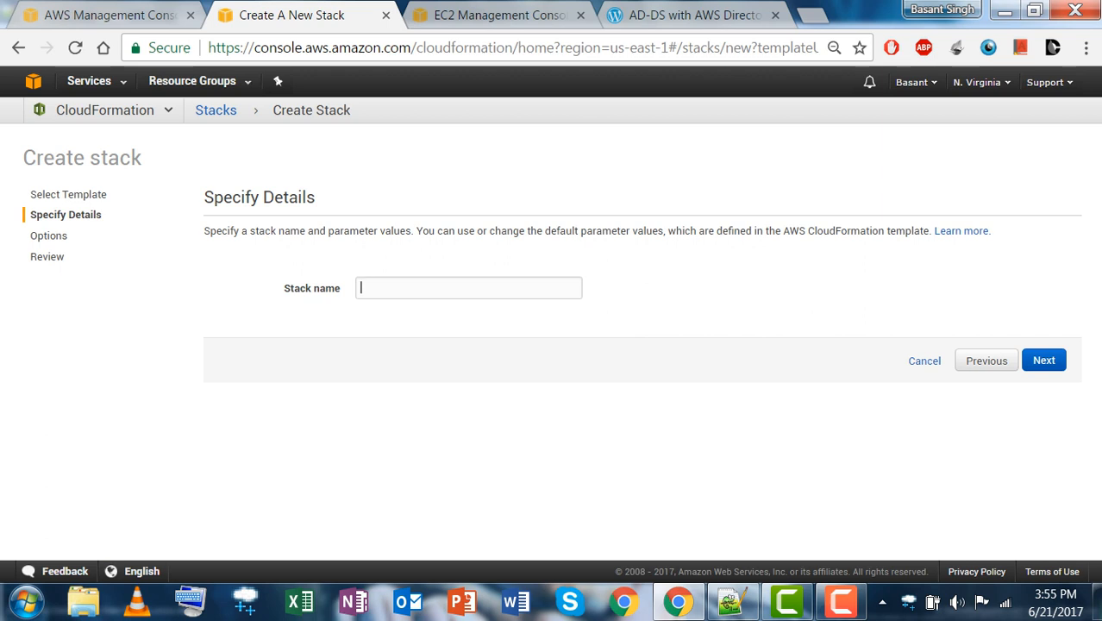
pyautogui.write('first st')
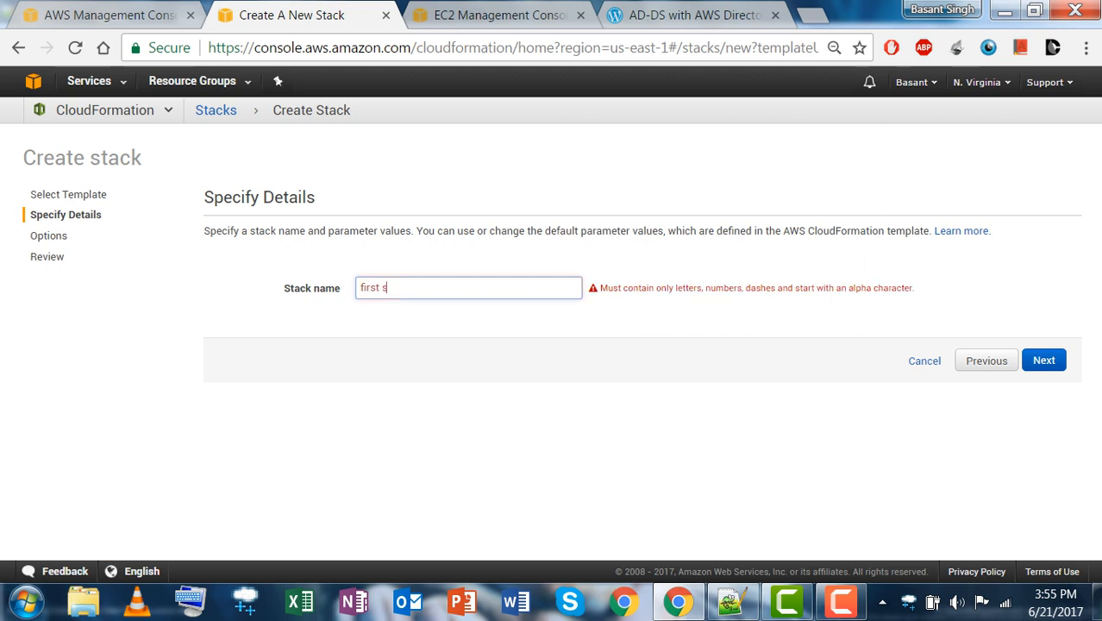
pyautogui.press('BackSpace')
pyautogui.press('BackSpace')
pyautogui.press('BackSpace')
pyautogui.write('sta')
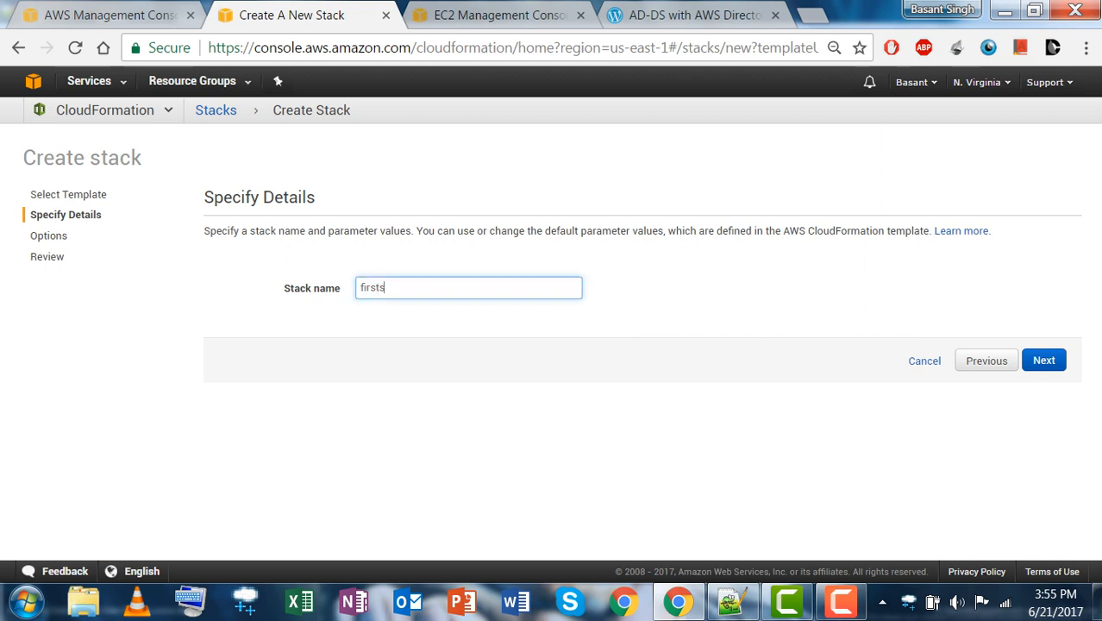
pyautogui.write('ck')
pyautogui.press('Return')
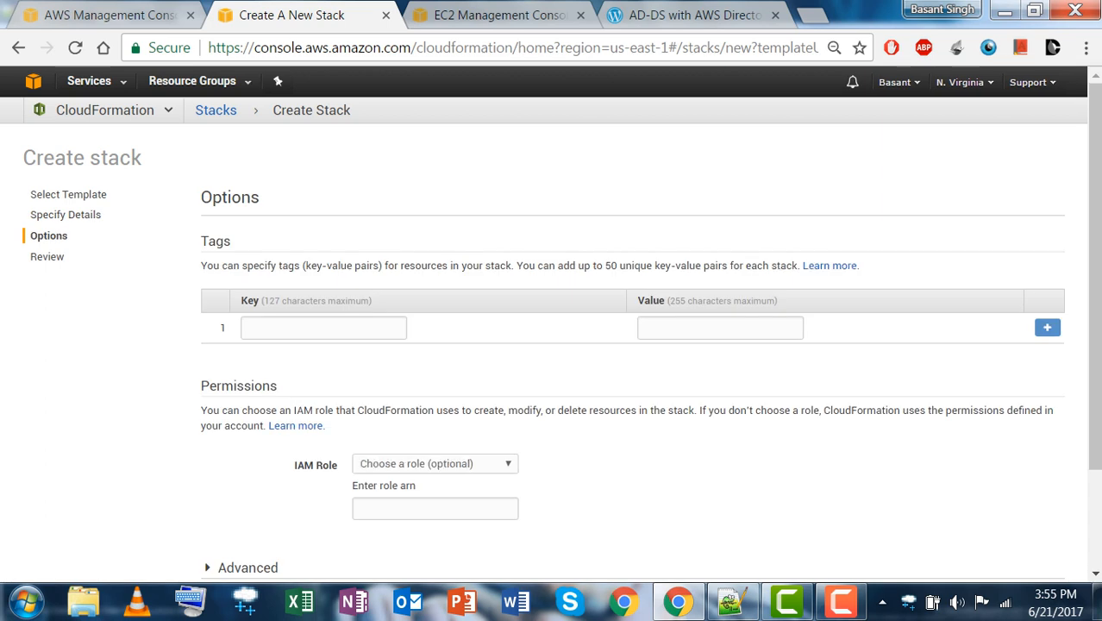
# Keep the default stack options and create firststack from the Review page.
pyautogui.scroll(-3, 552, 328)
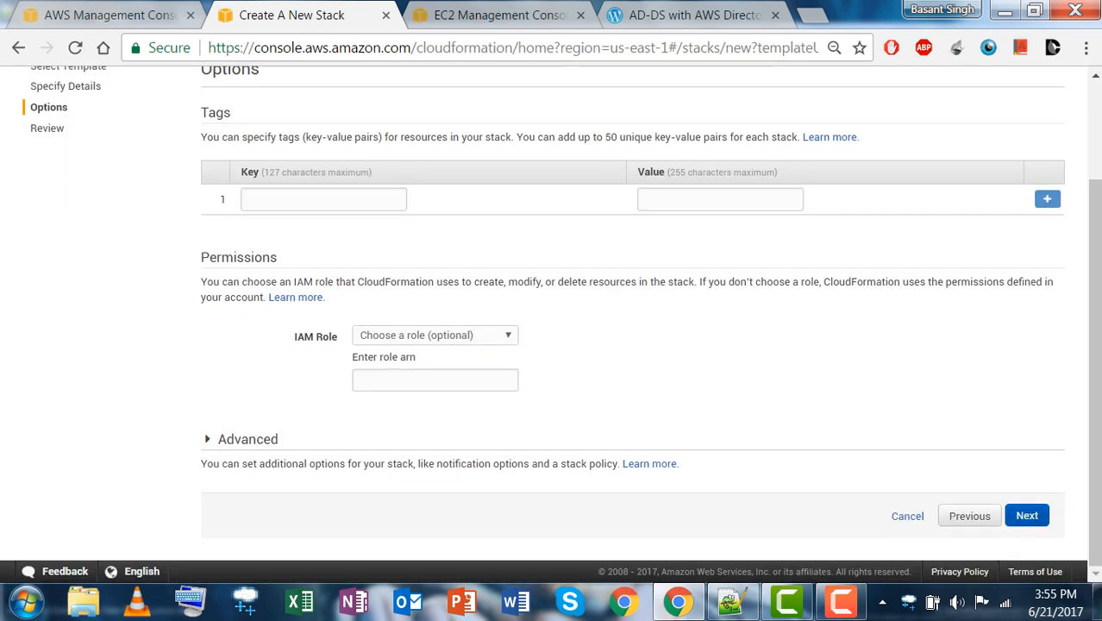
pyautogui.press('Return')
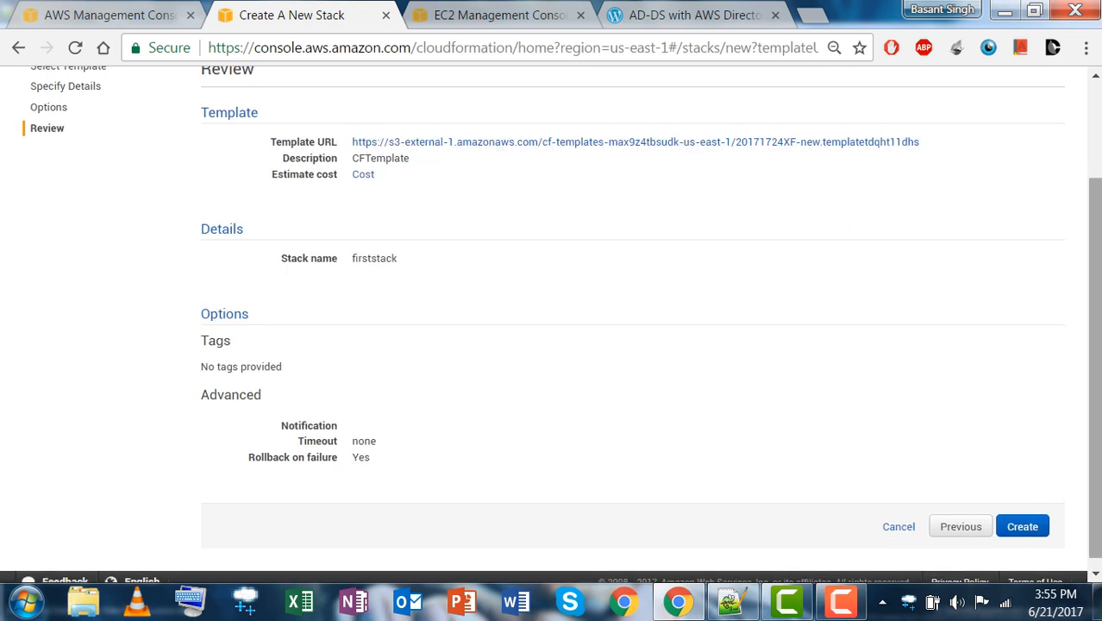
pyautogui.moveTo(1094, 368)
pyautogui.mouseDown()
pyautogui.moveTo(1094, 273)
pyautogui.moveTo(1094, 375)
pyautogui.mouseUp()
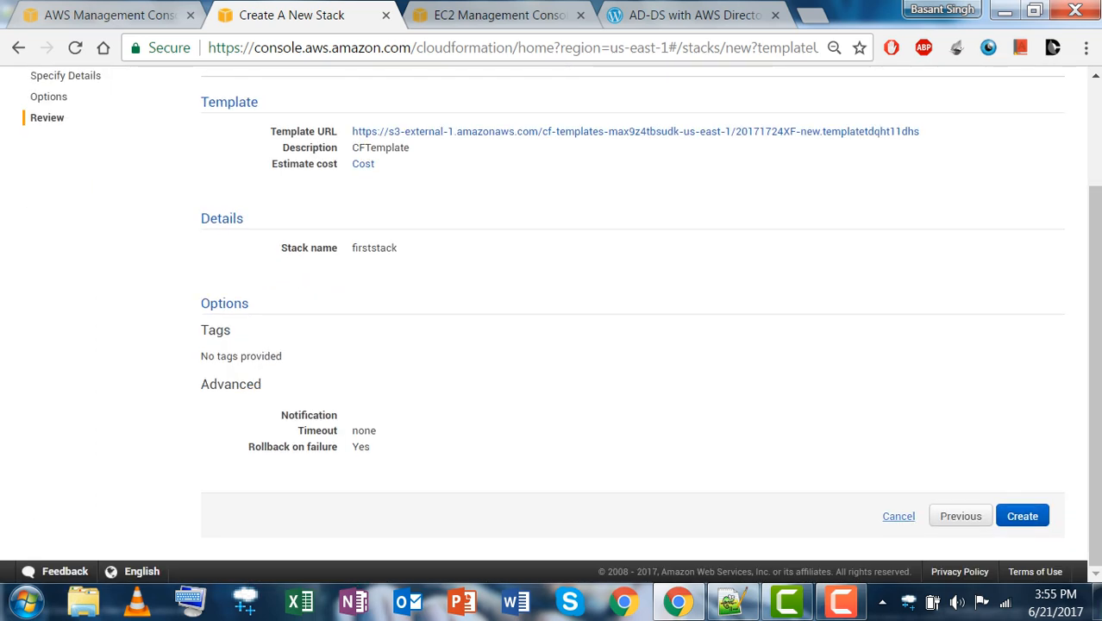
pyautogui.click(1022, 516)
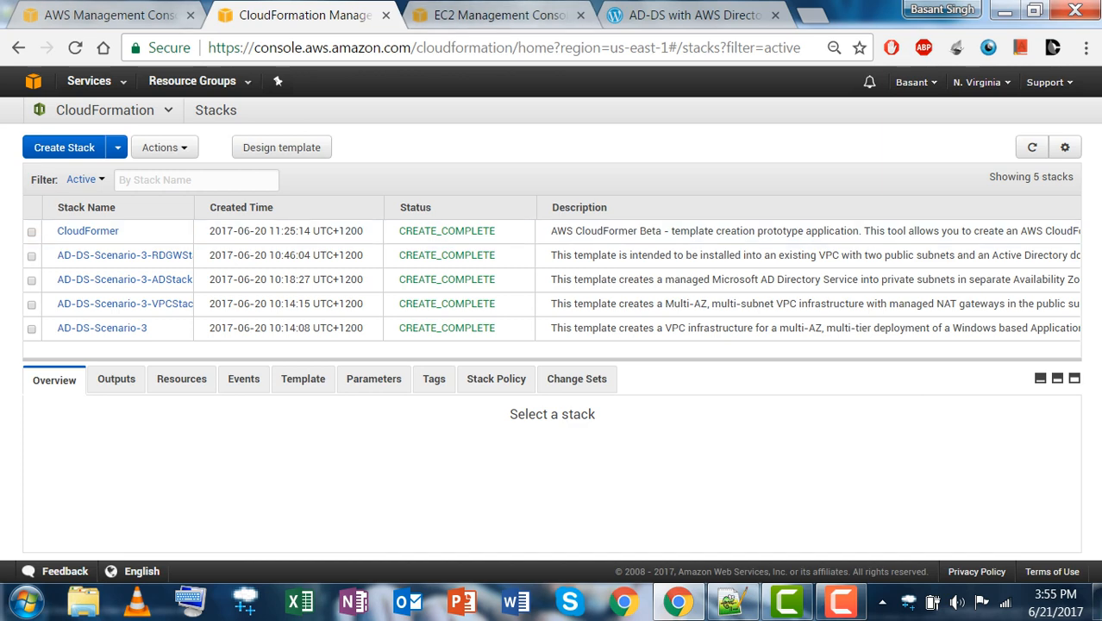
# Return to the CloudFormation stacks and reload the list for teststack's latest status.
pyautogui.click(500, 15)
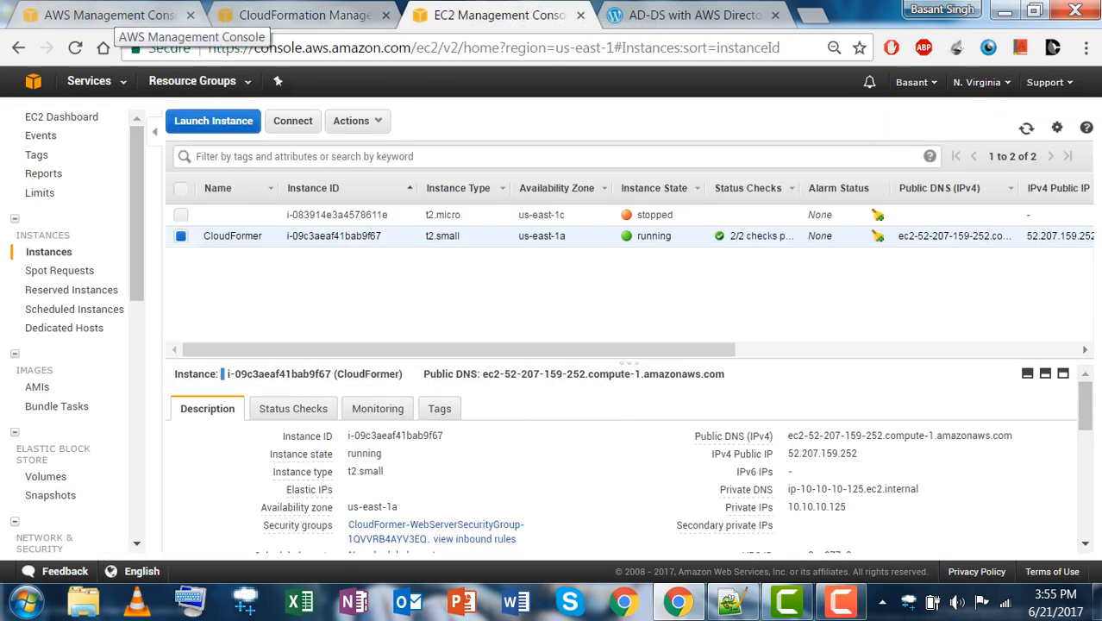
pyautogui.click(113, 15)
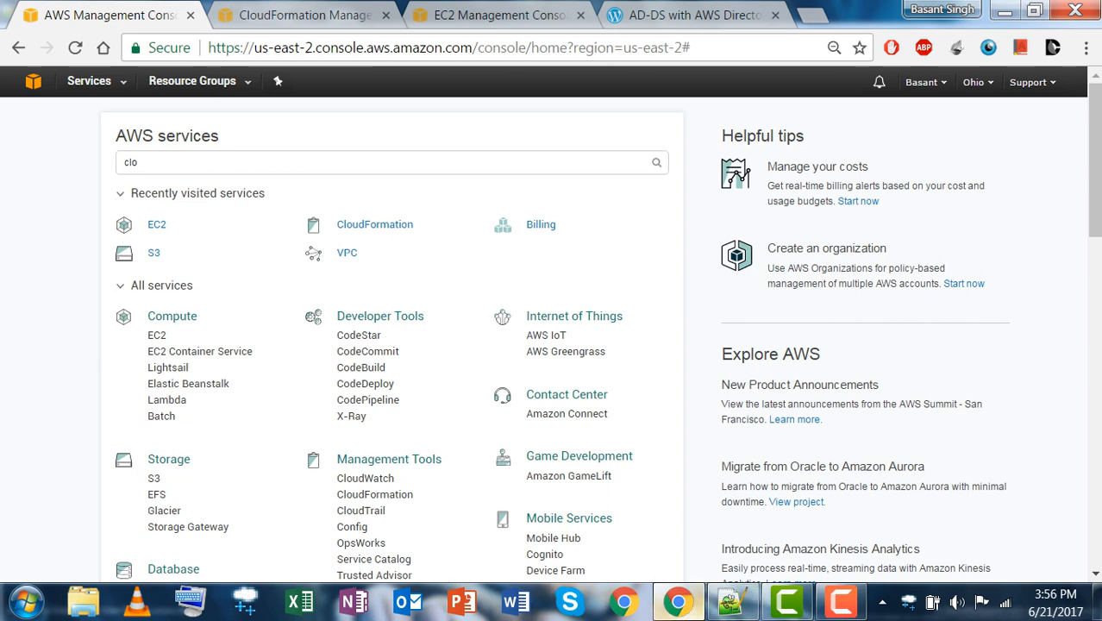
pyautogui.click(500, 15)
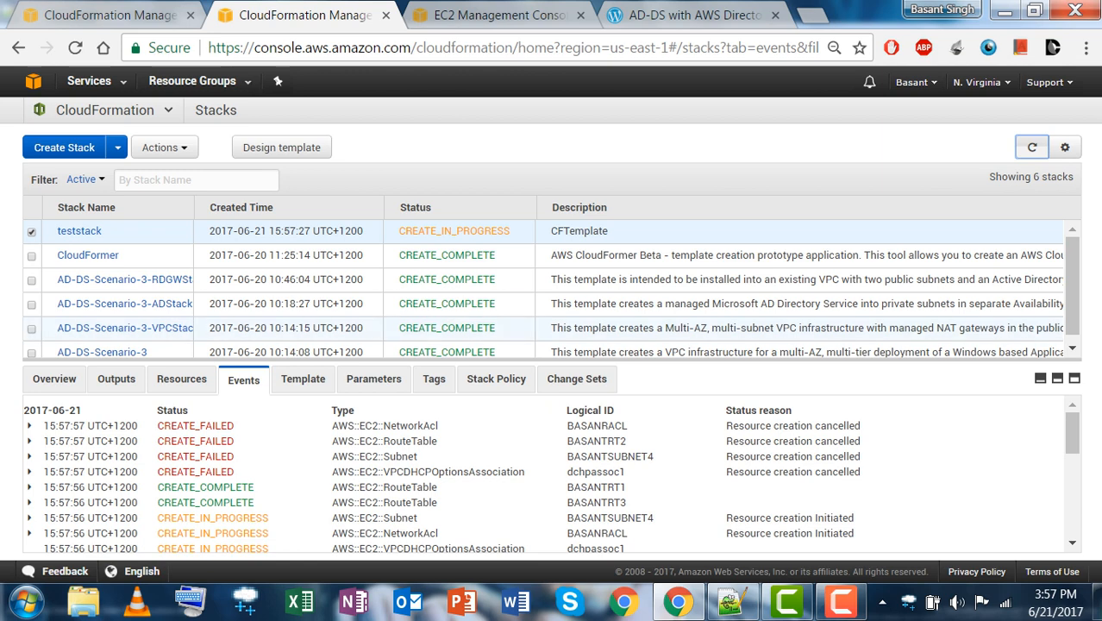
pyautogui.scroll(-3, 284, 500)
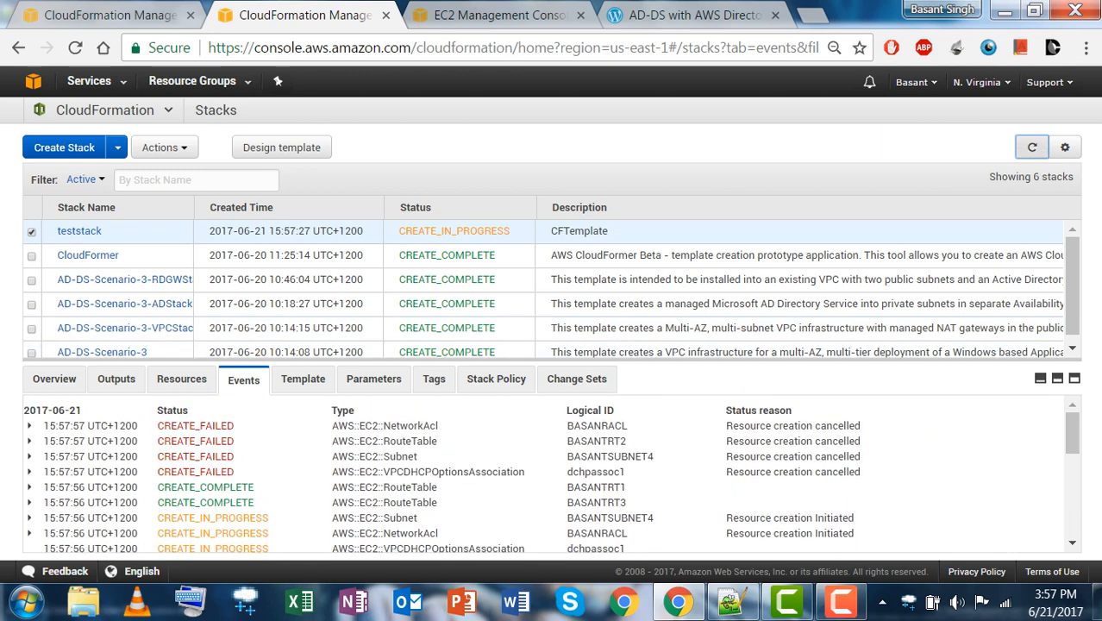
pyautogui.click(1032, 147)
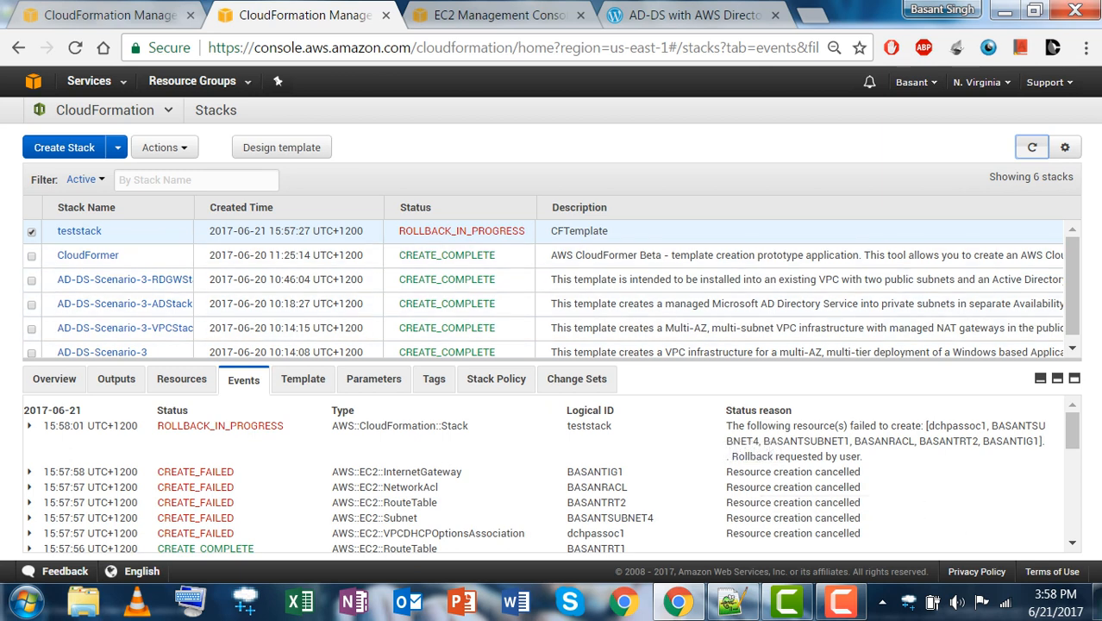
# Read teststack's CREATE_FAILED subnet event showing us-east-2 as an invalid availability zone, then open Designer.
pyautogui.moveTo(727, 426); pyautogui.dragTo(863, 471)
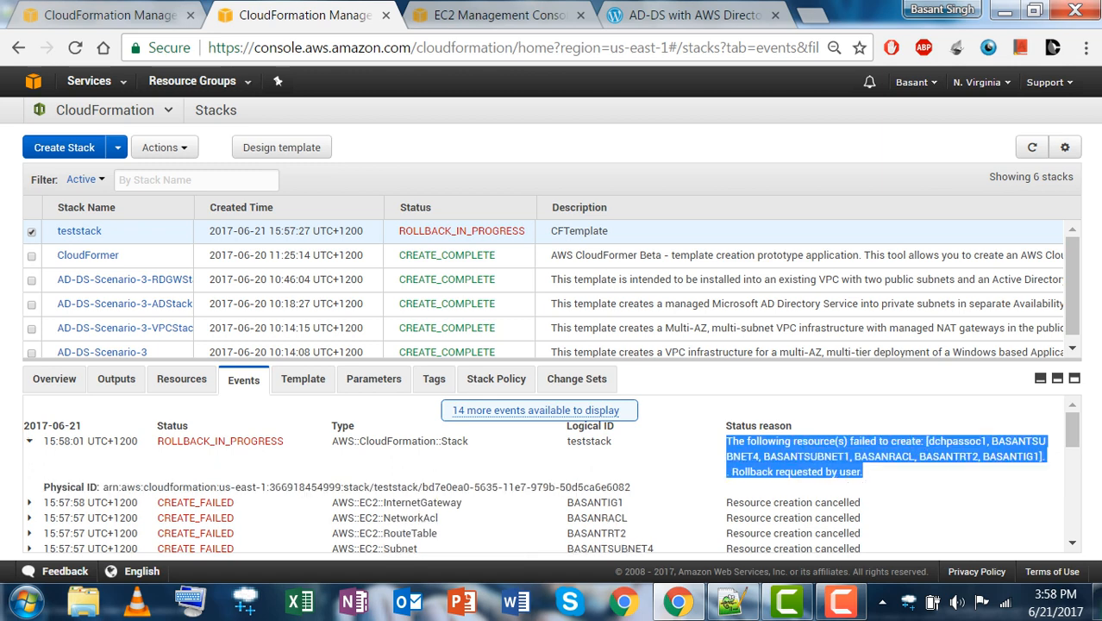
pyautogui.click(863, 471)
pyautogui.scroll(-5, 545, 474)
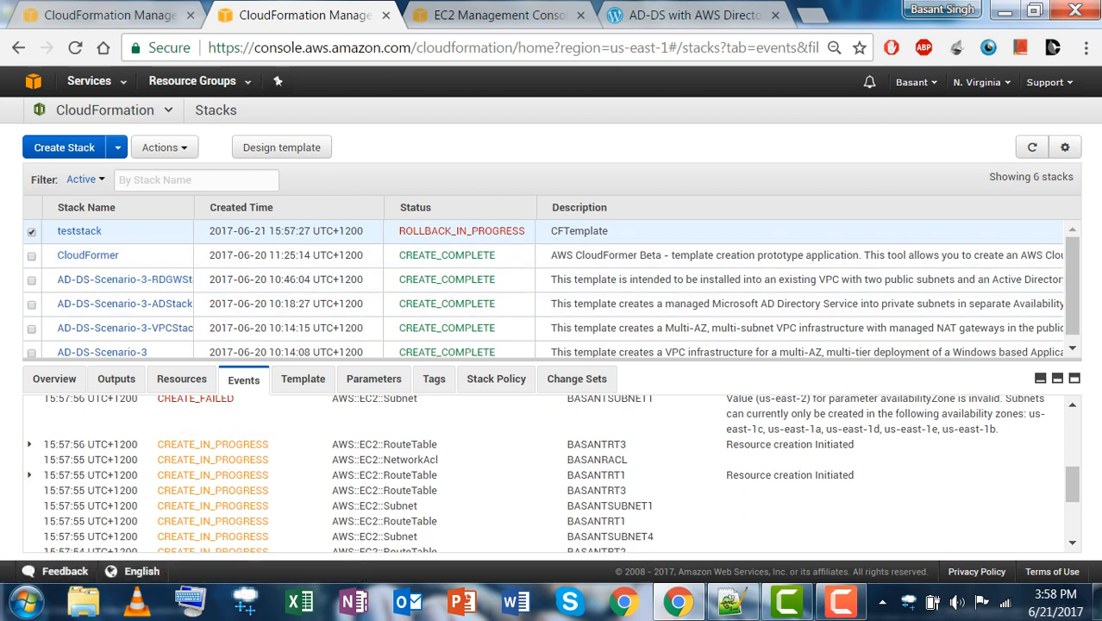
pyautogui.scroll(-5, 552, 473)
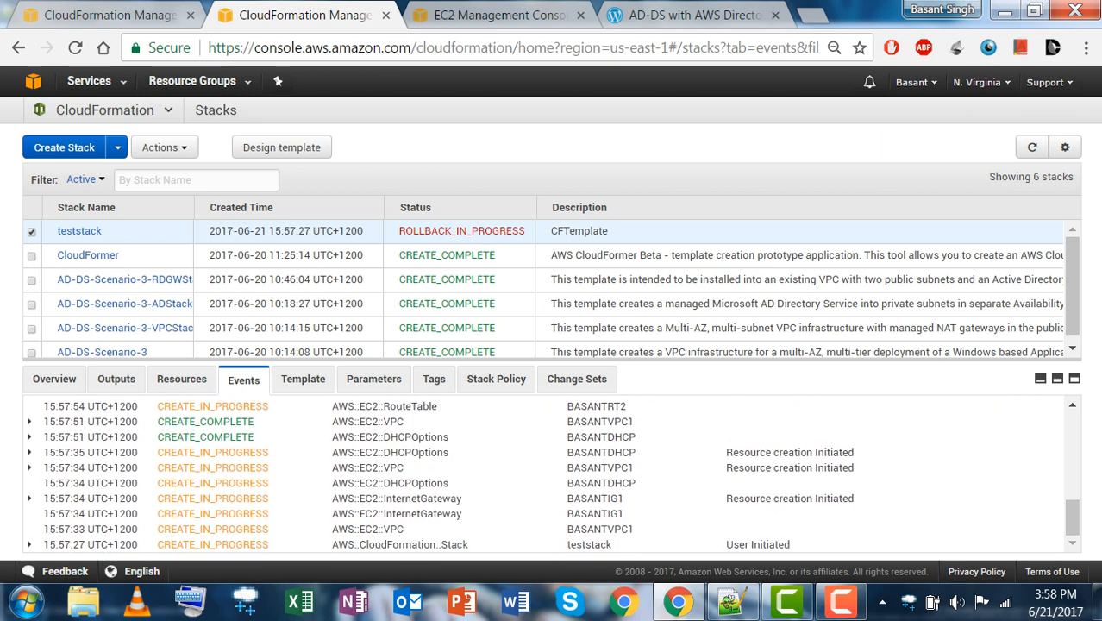
pyautogui.scroll(3, 552, 473)
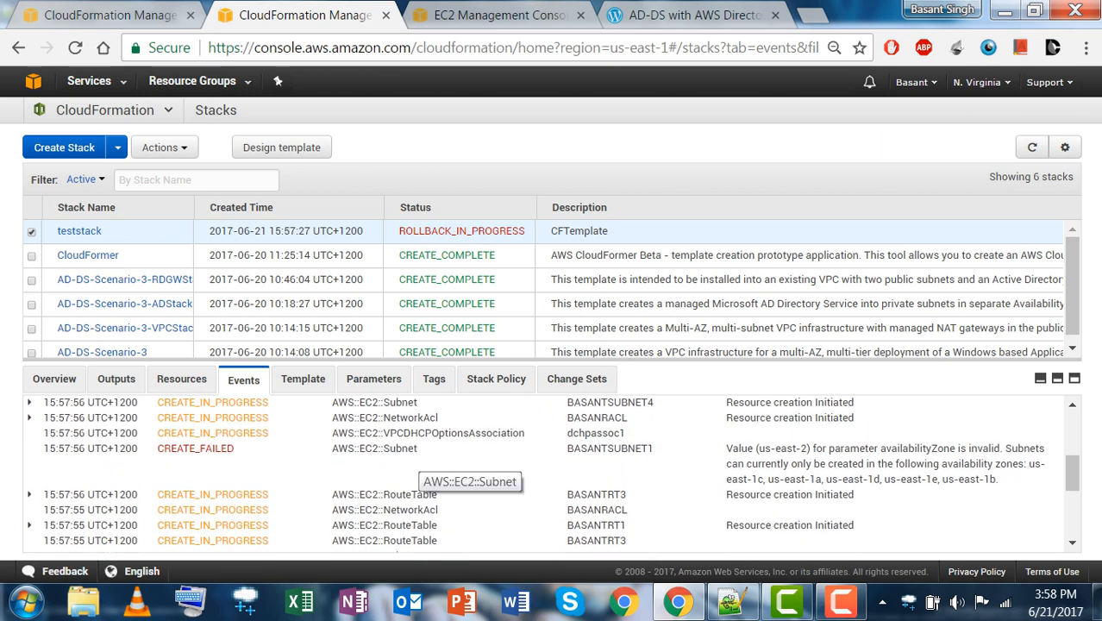
pyautogui.moveTo(726, 448); pyautogui.dragTo(998, 479)
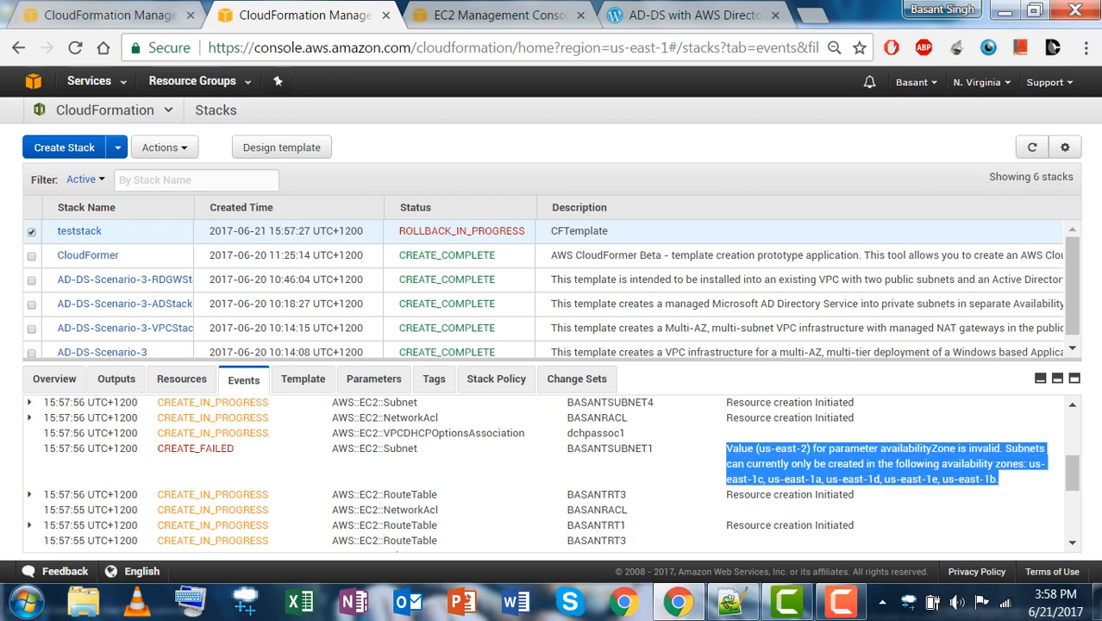
pyautogui.click(965, 504)
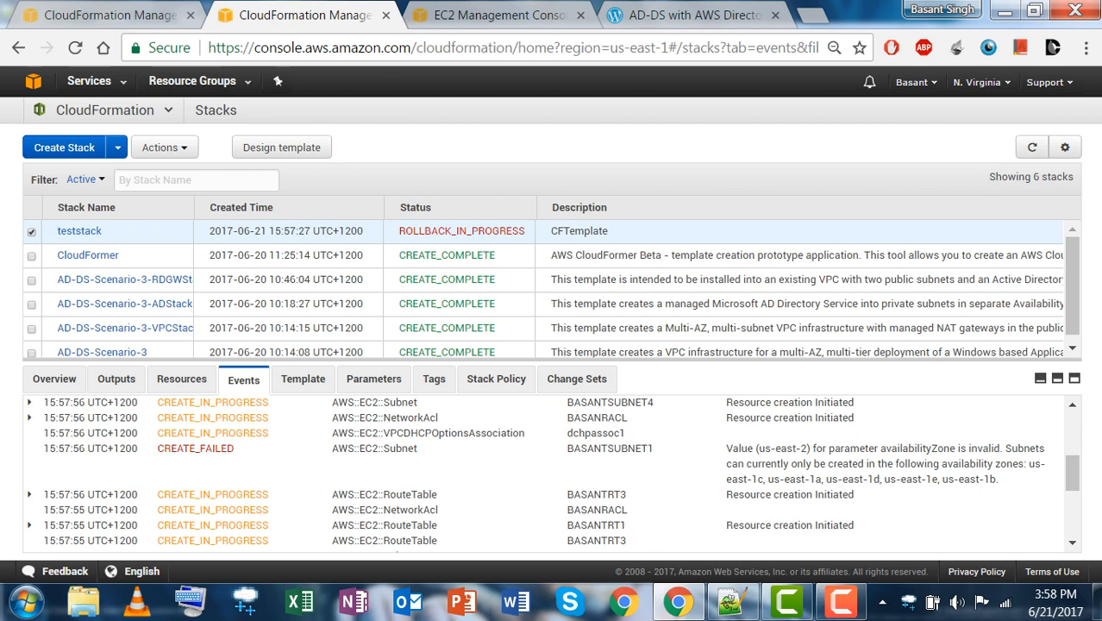
pyautogui.moveTo(881, 448); pyautogui.dragTo(950, 449)
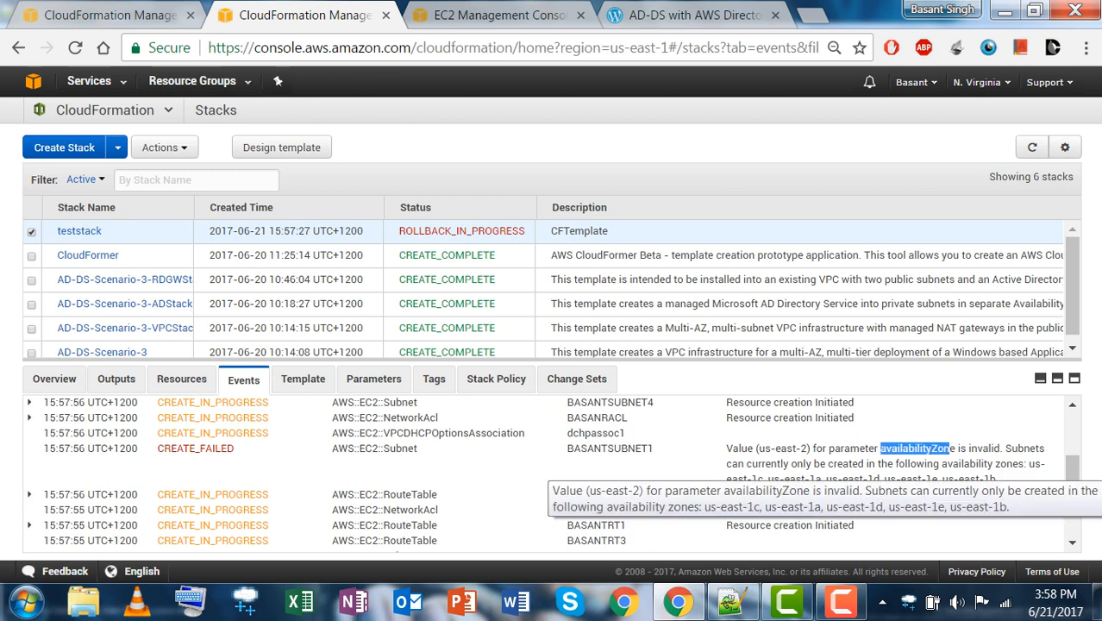
pyautogui.moveTo(1029, 463); pyautogui.dragTo(997, 479)
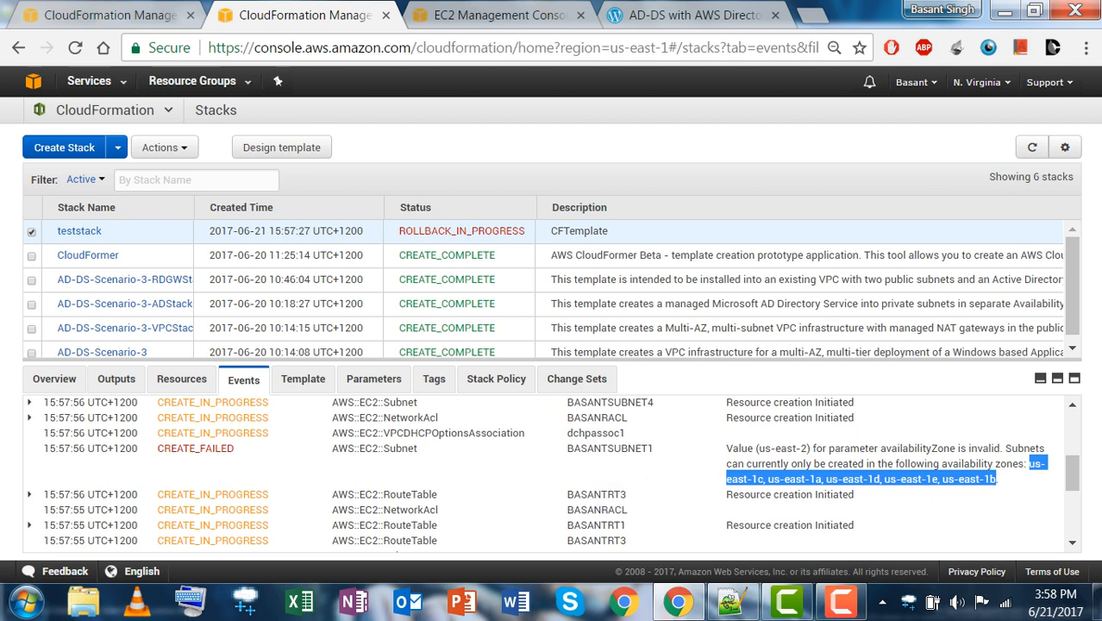
pyautogui.click(543, 472)
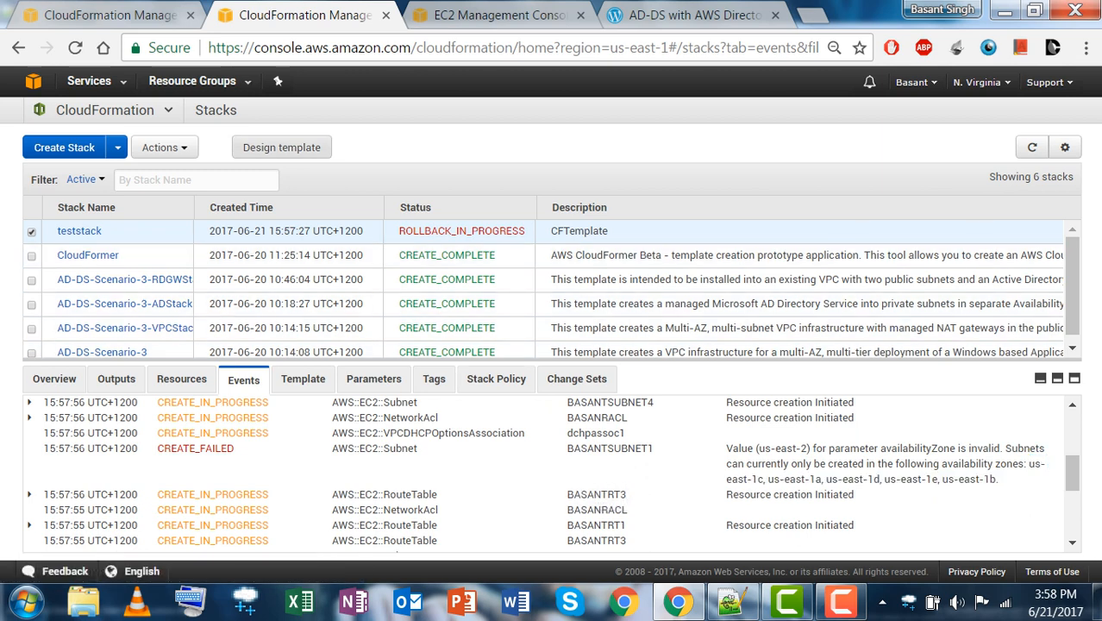
pyautogui.click(281, 147)
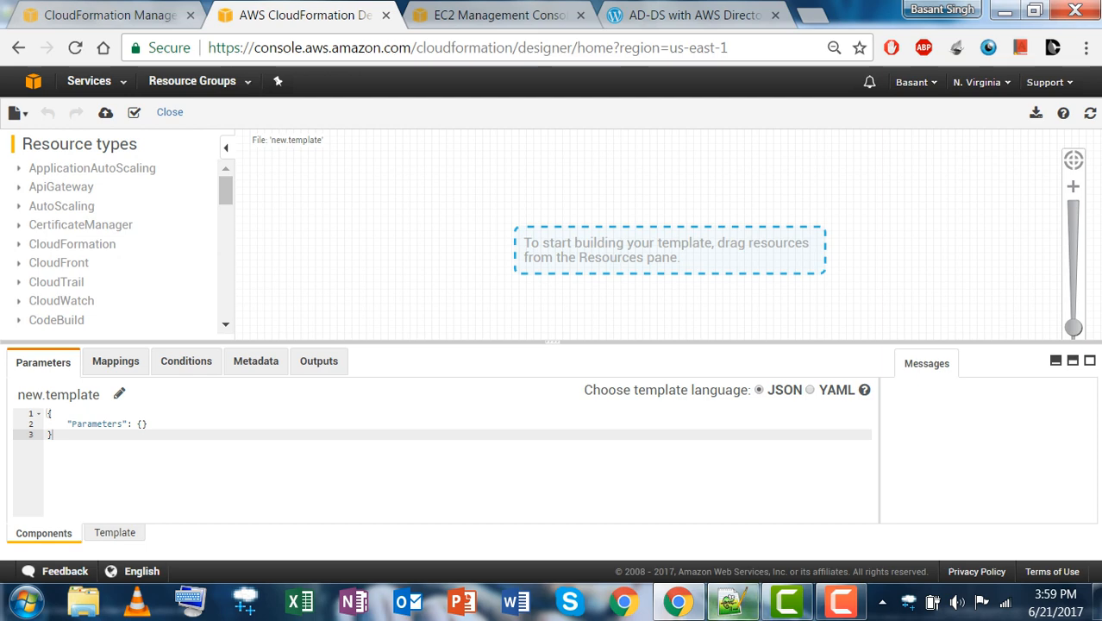
# Paste the CloudFormer JSON over the Designer's template and refresh to diagram BASANTVPC1.
pyautogui.hotkey('alt', 'Tab')
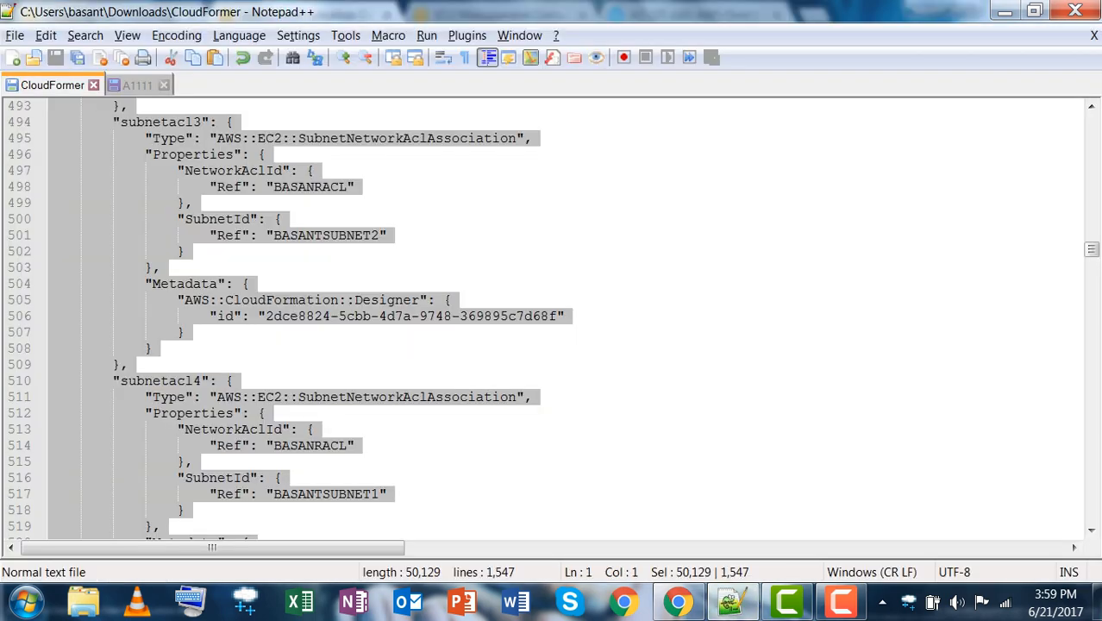
pyautogui.hotkey('alt', 'Tab')
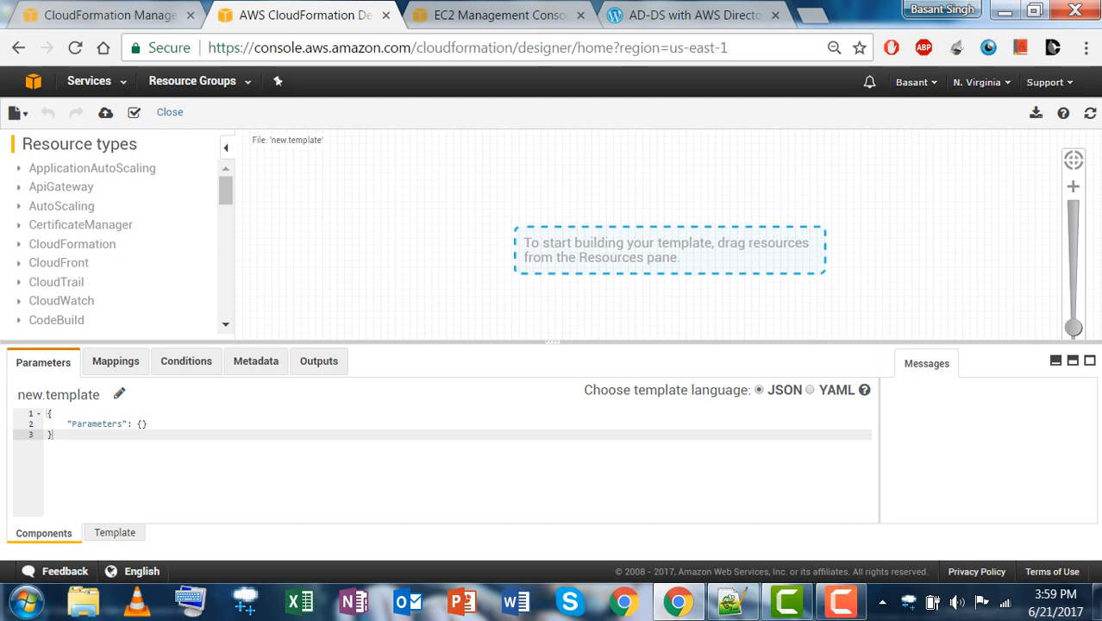
pyautogui.click(115, 533)
pyautogui.click(53, 434)
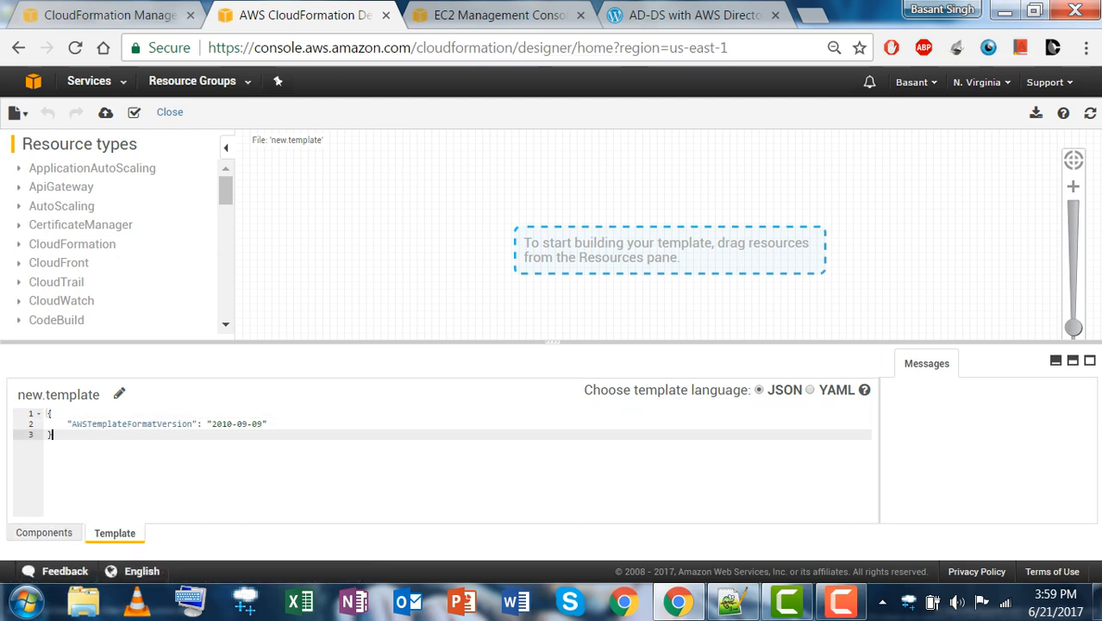
pyautogui.hotkey('ctrl', 'a')
pyautogui.hotkey('ctrl', 'v')
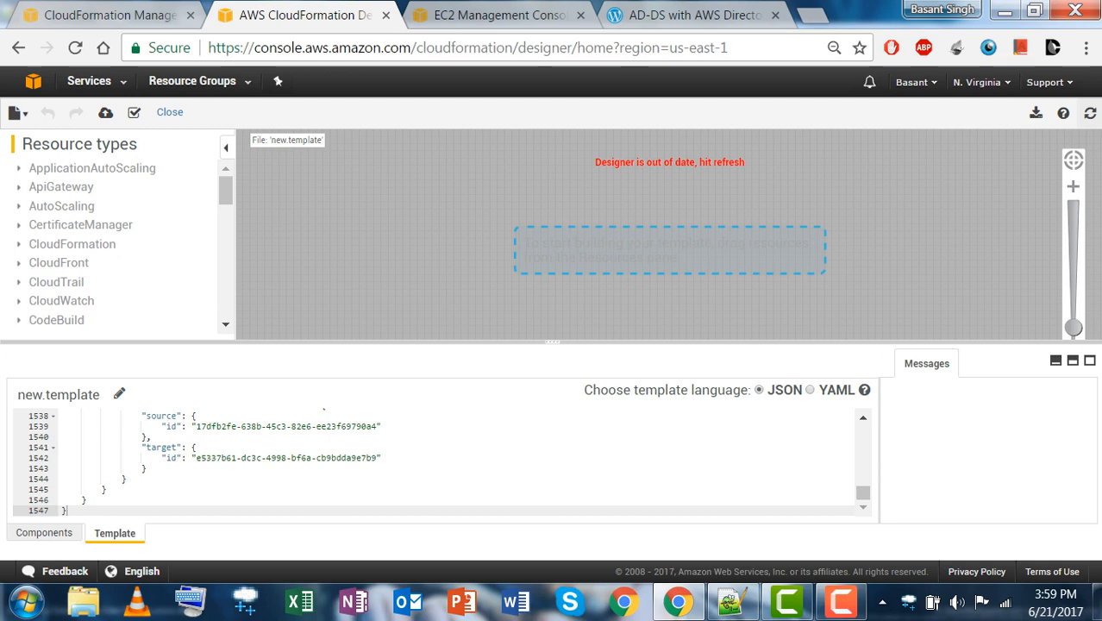
pyautogui.click(1090, 113)
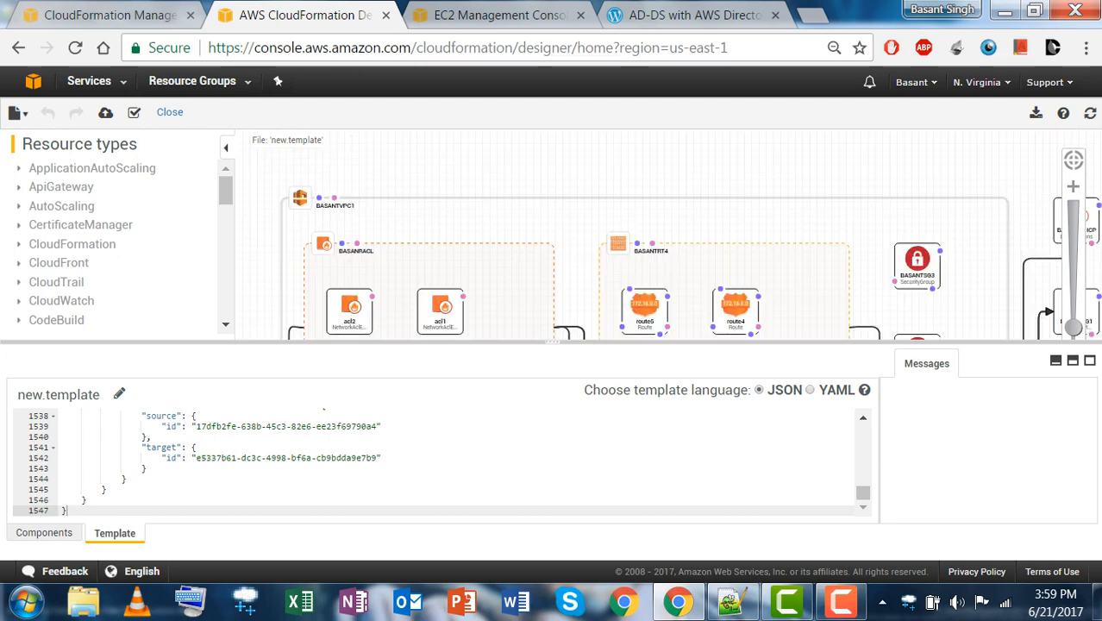
pyautogui.click(731, 603)
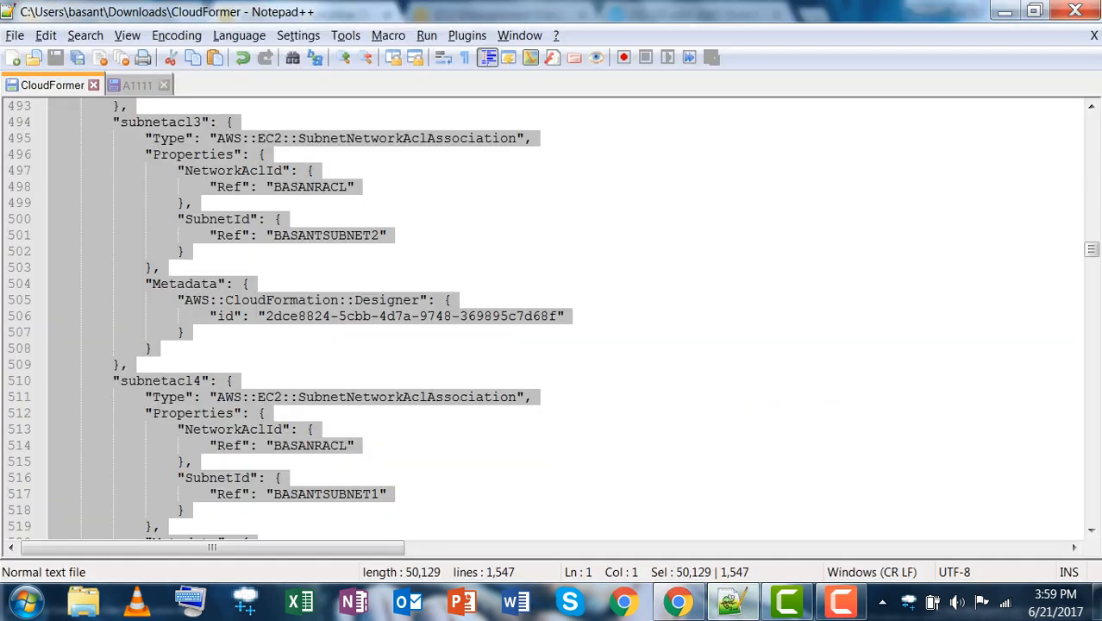
# Clear the selection and switch to the A1111 JSON file, scrolling through its contents.
pyautogui.click(638, 380)
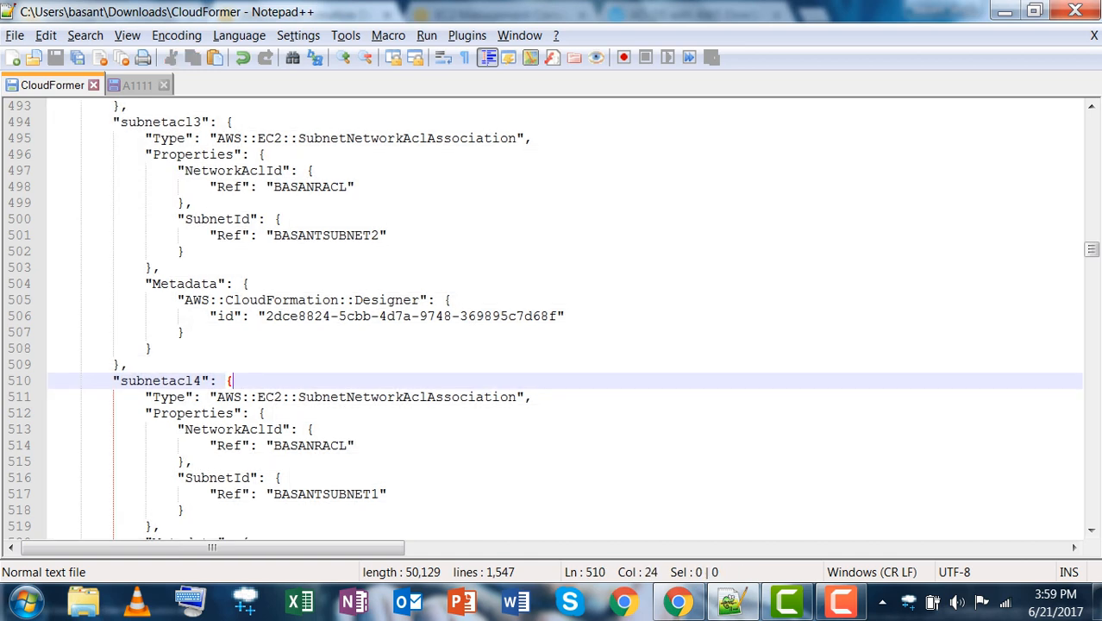
pyautogui.moveTo(731, 609)
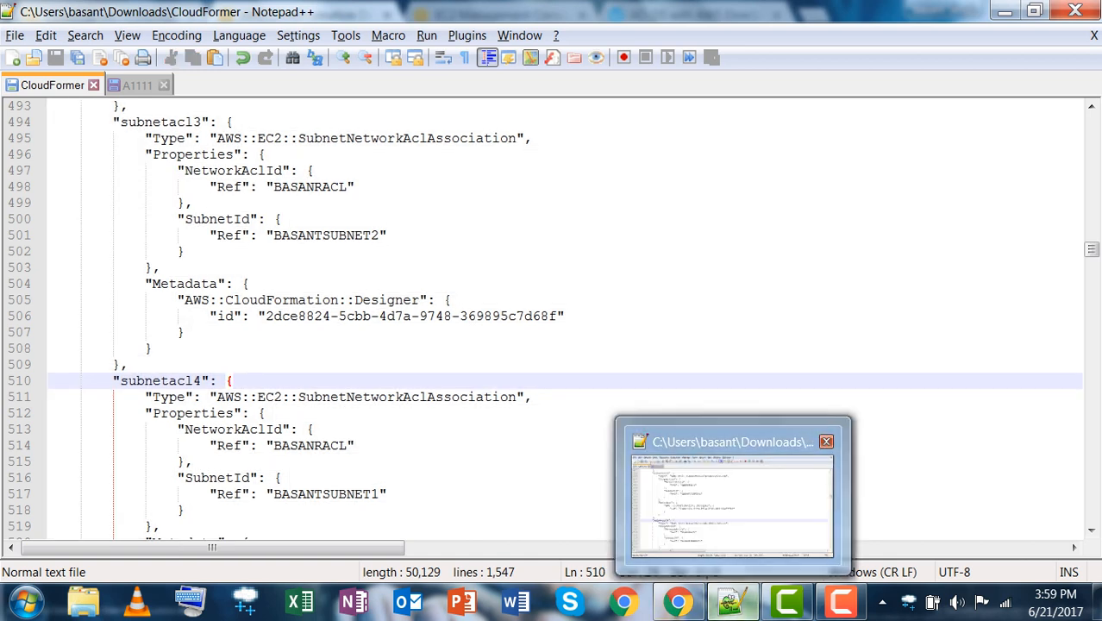
pyautogui.moveTo(678, 604)
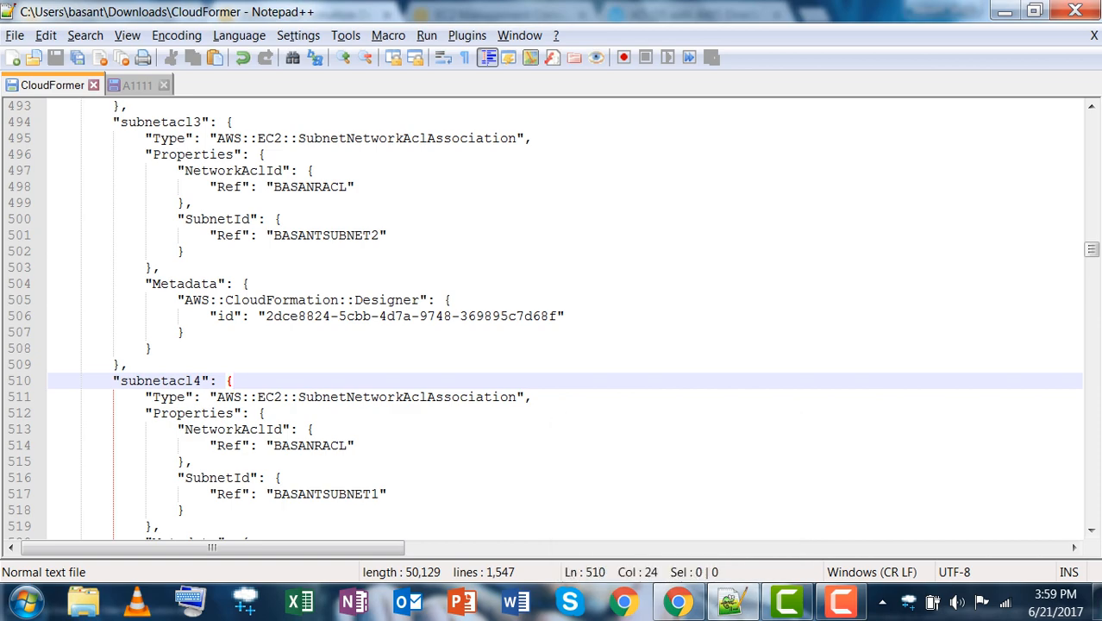
pyautogui.scroll(7, 552, 319)
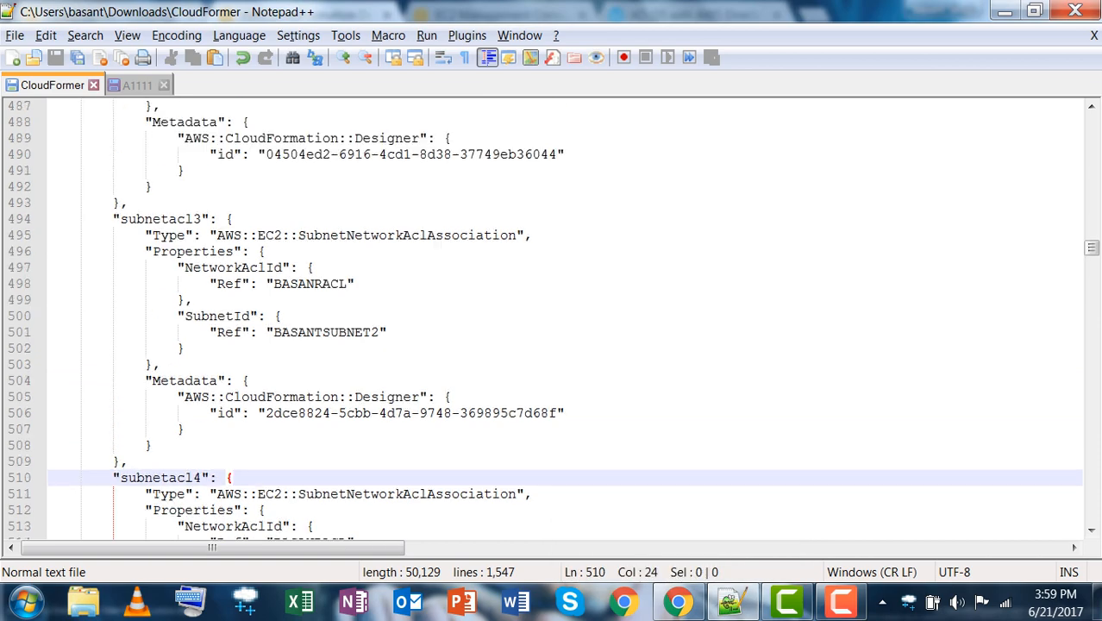
pyautogui.scroll(17, 551, 319)
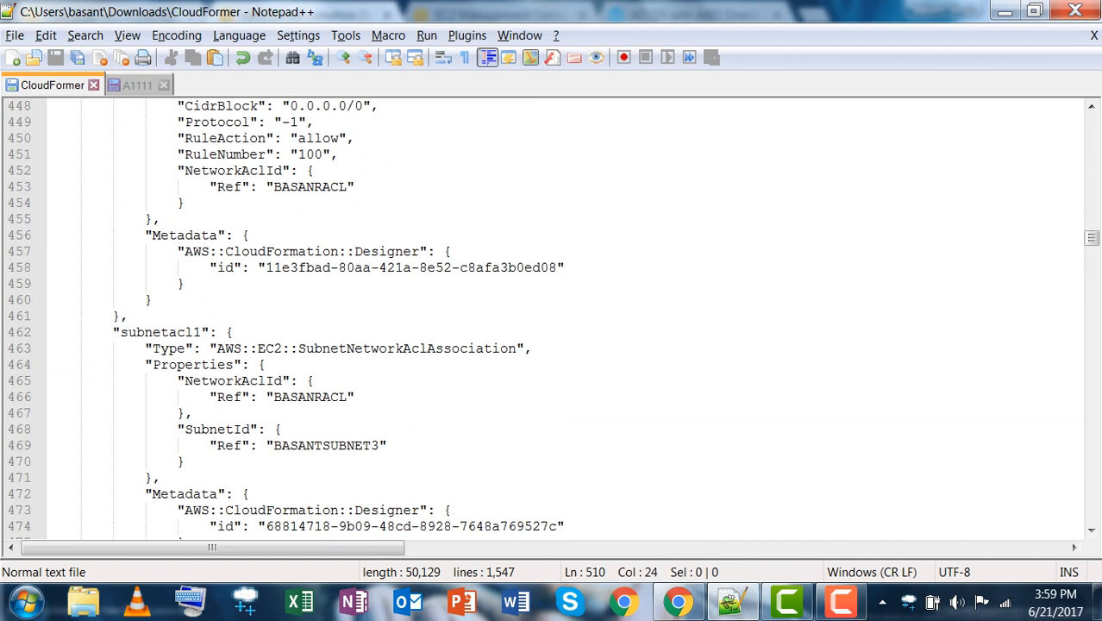
pyautogui.click(136, 85)
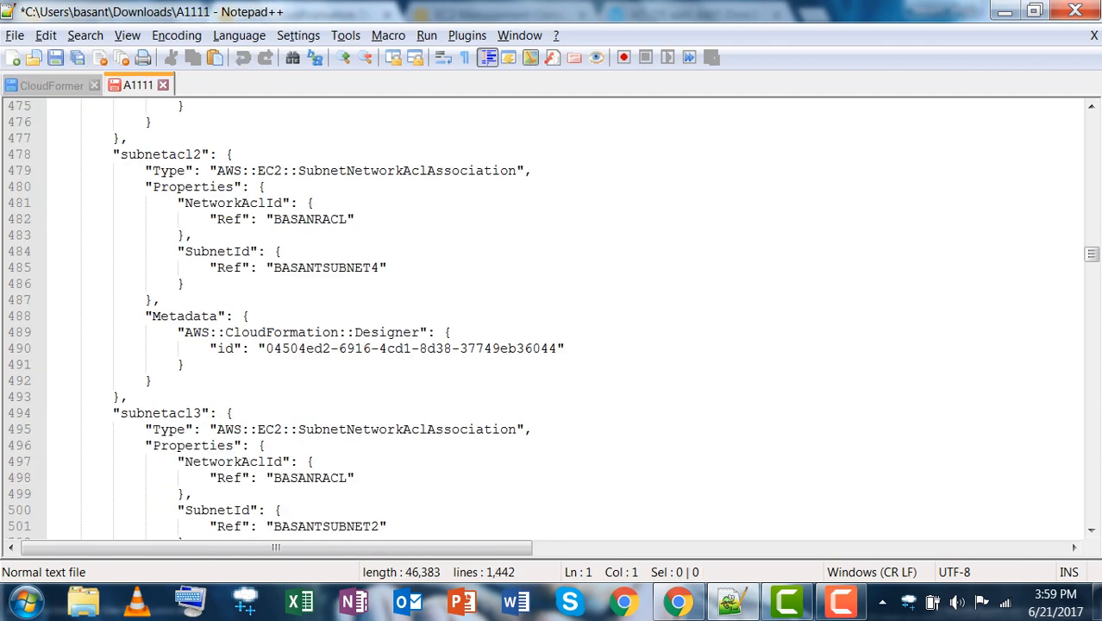
pyautogui.scroll(7, 552, 319)
pyautogui.scroll(-10, 552, 319)
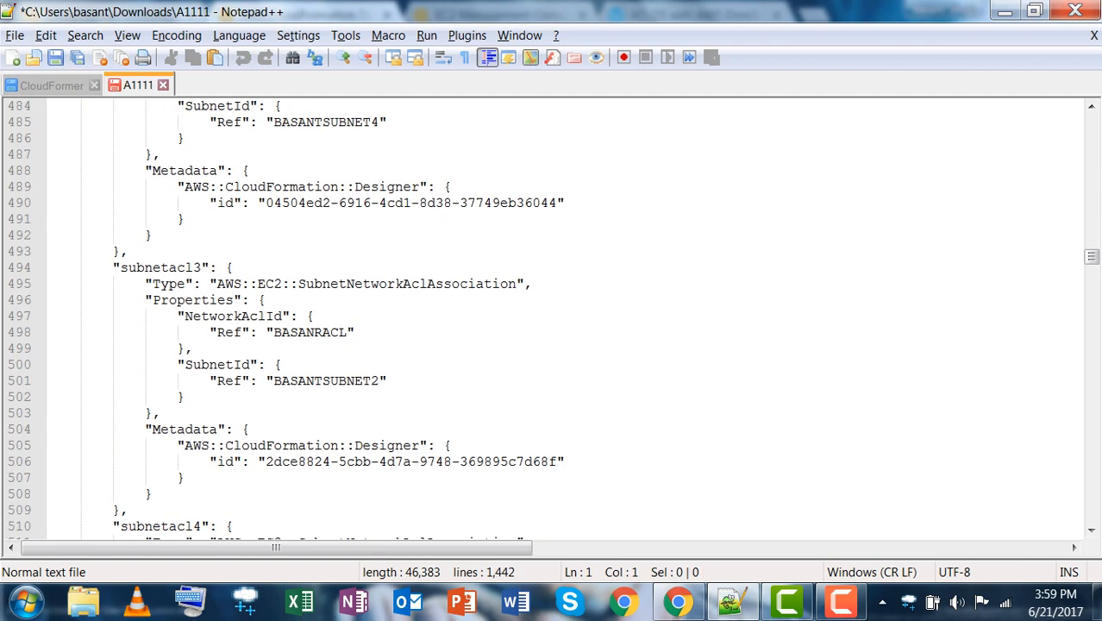
pyautogui.scroll(-13, 552, 319)
pyautogui.scroll(-10, 552, 319)
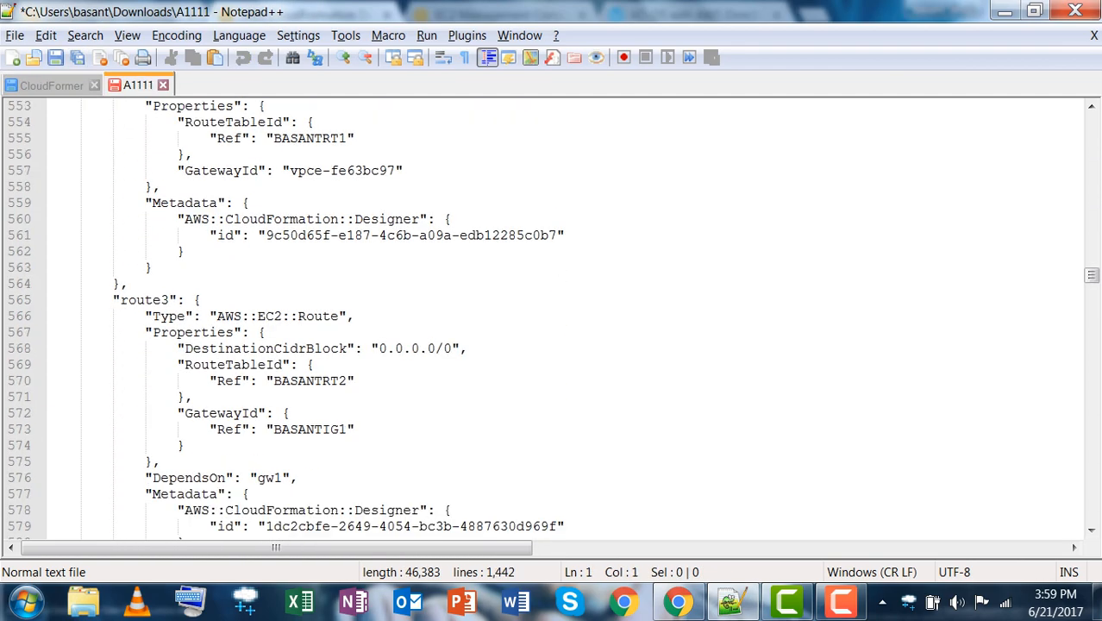
pyautogui.scroll(9, 552, 319)
pyautogui.scroll(20, 552, 319)
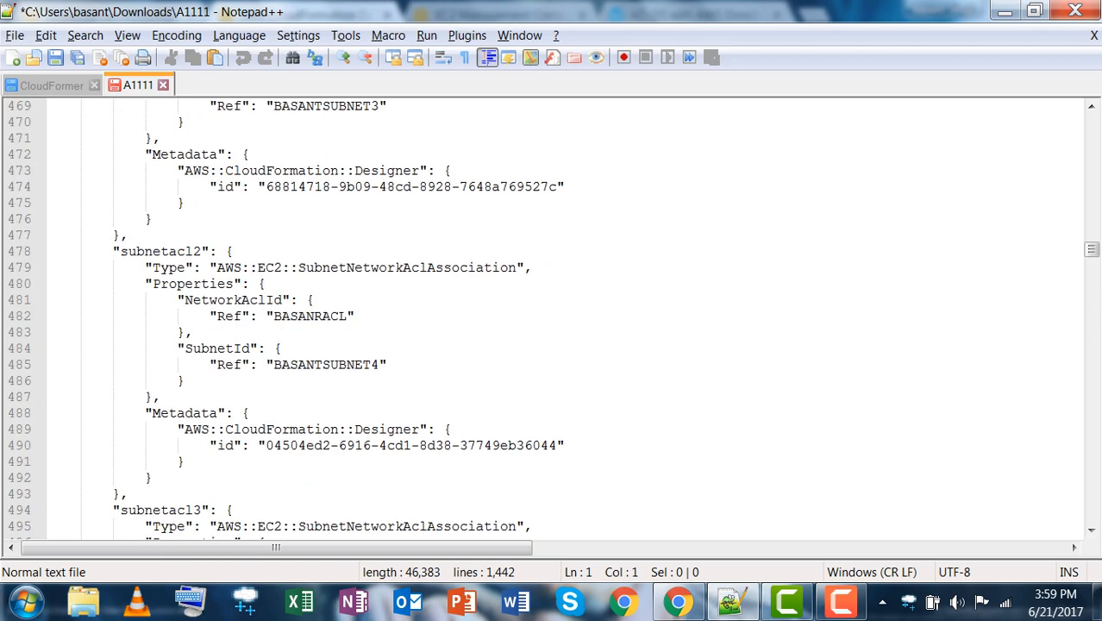
# Search for 'availability' and select the subnet zone value us-east-2a on line 32.
pyautogui.hotkey('ctrl', 'f')
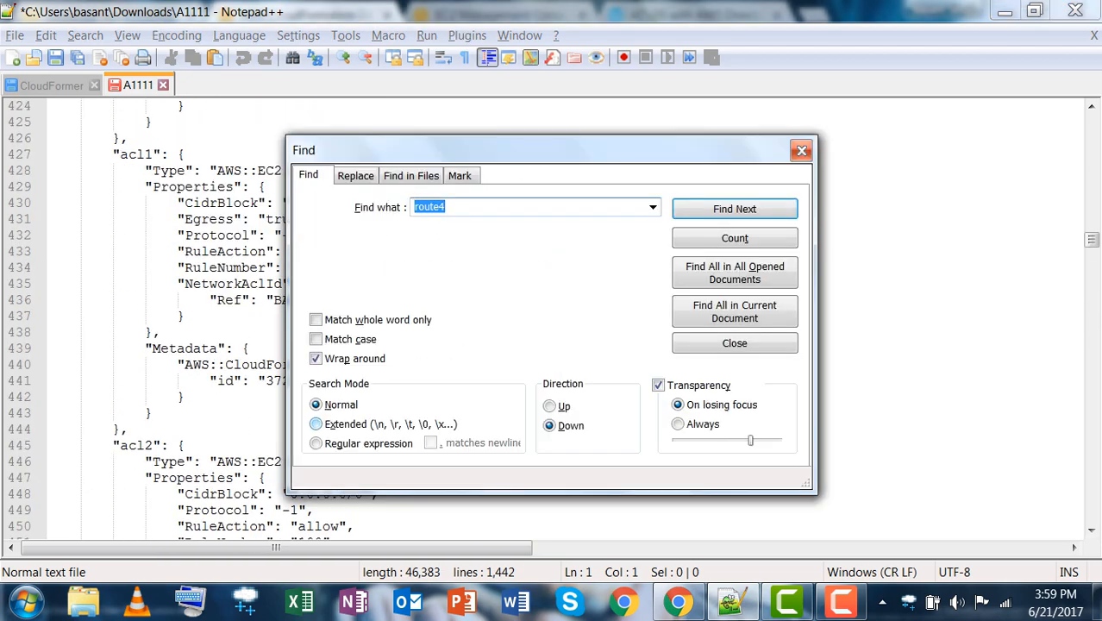
pyautogui.write('availability')
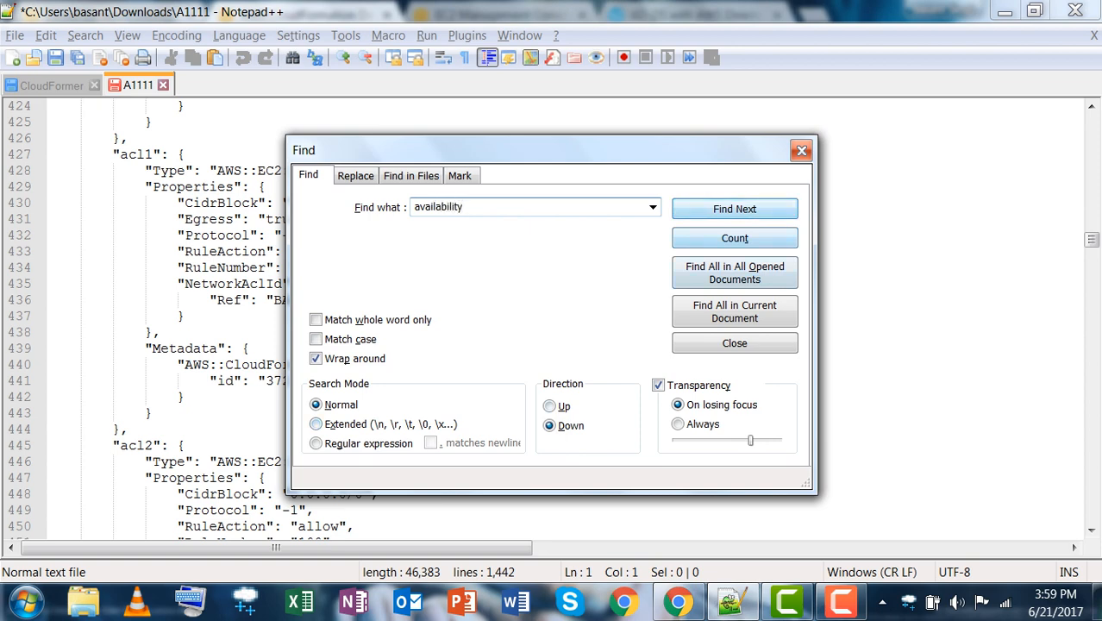
pyautogui.press('Return')
pyautogui.click(801, 151)
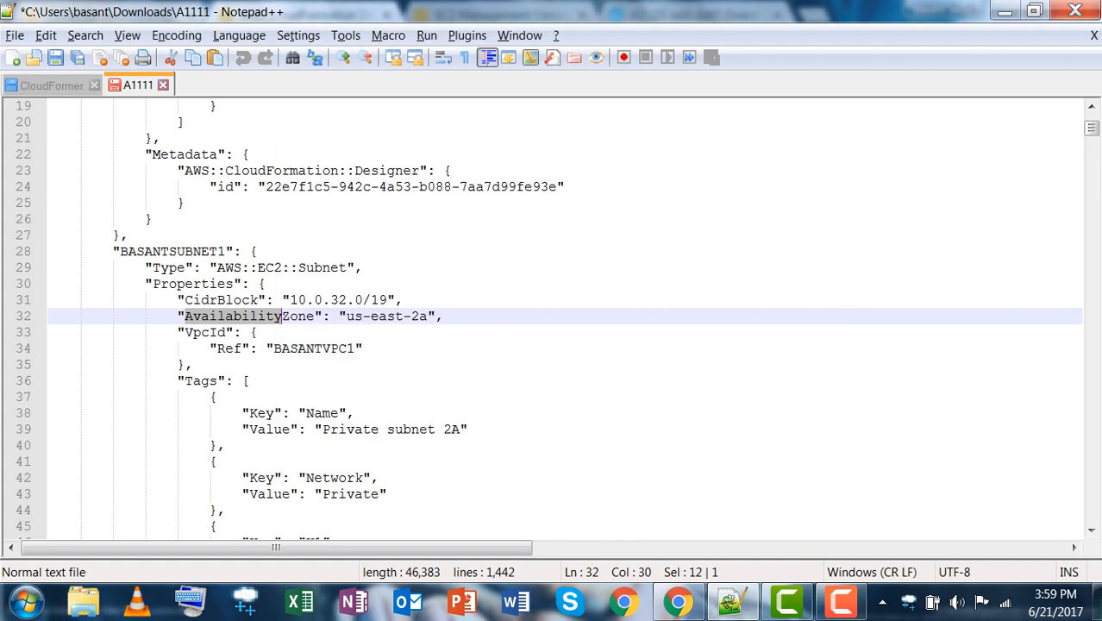
pyautogui.press('Down')
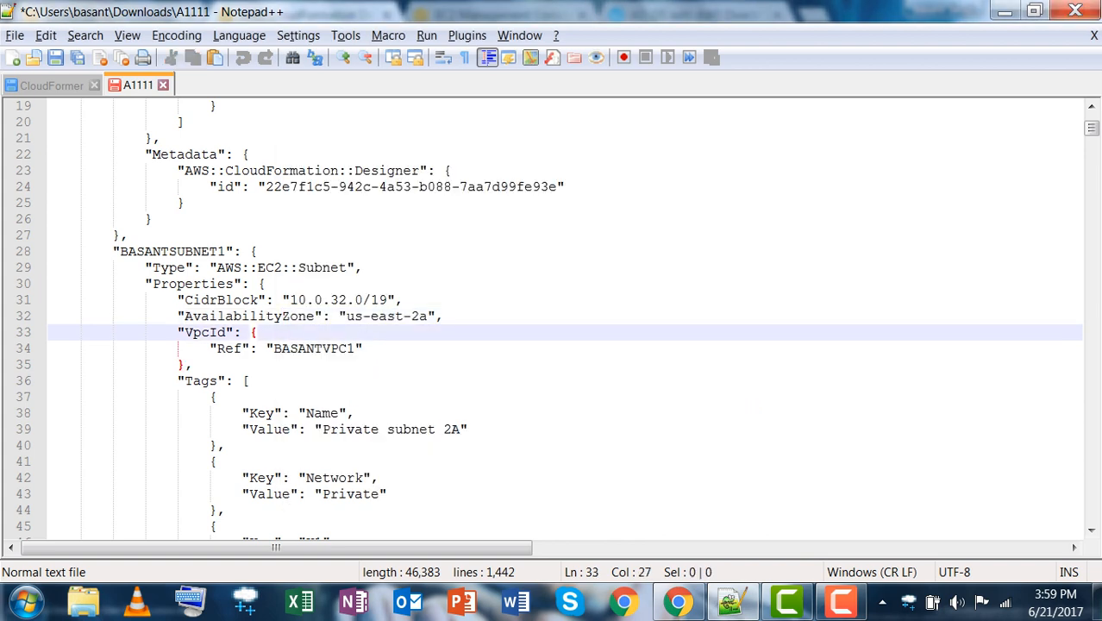
pyautogui.moveTo(346, 317); pyautogui.dragTo(443, 316)
pyautogui.click(440, 333)
pyautogui.moveTo(347, 316); pyautogui.dragTo(427, 316)
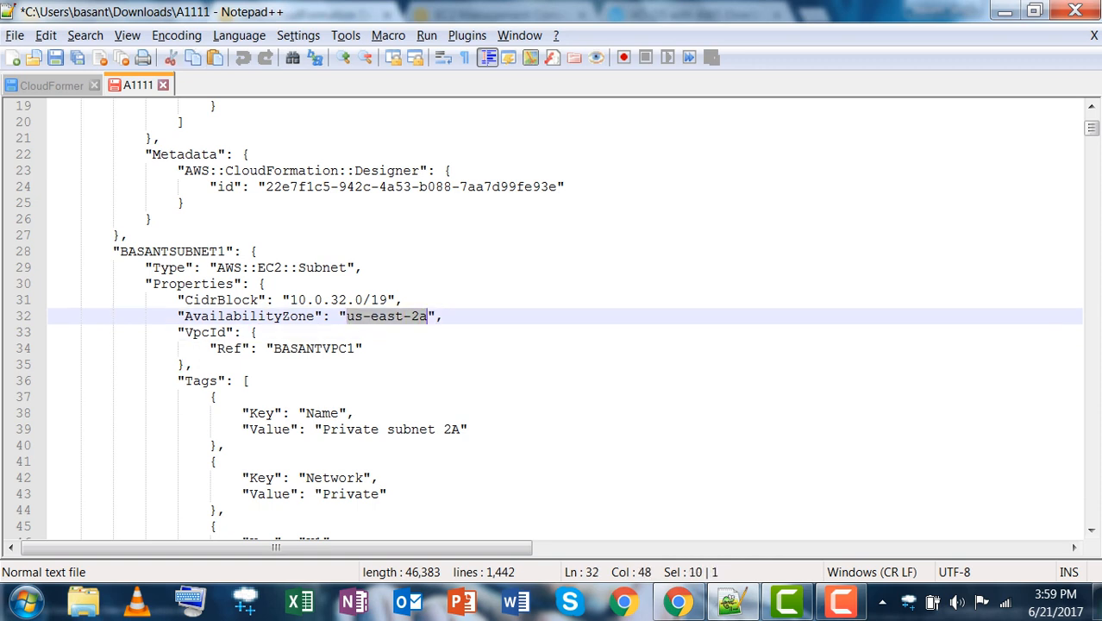
# Scroll through the remaining subnets' zones, including us-east-2b, and return to the browser.
pyautogui.scroll(-2, 427, 317)
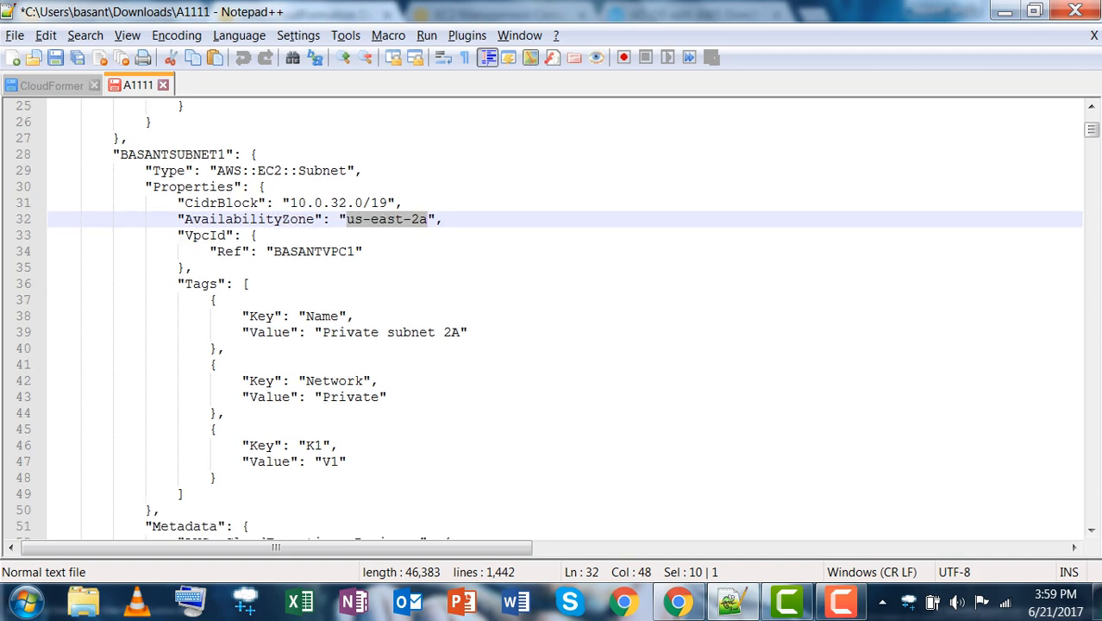
pyautogui.scroll(-5, 551, 319)
pyautogui.scroll(-5, 552, 319)
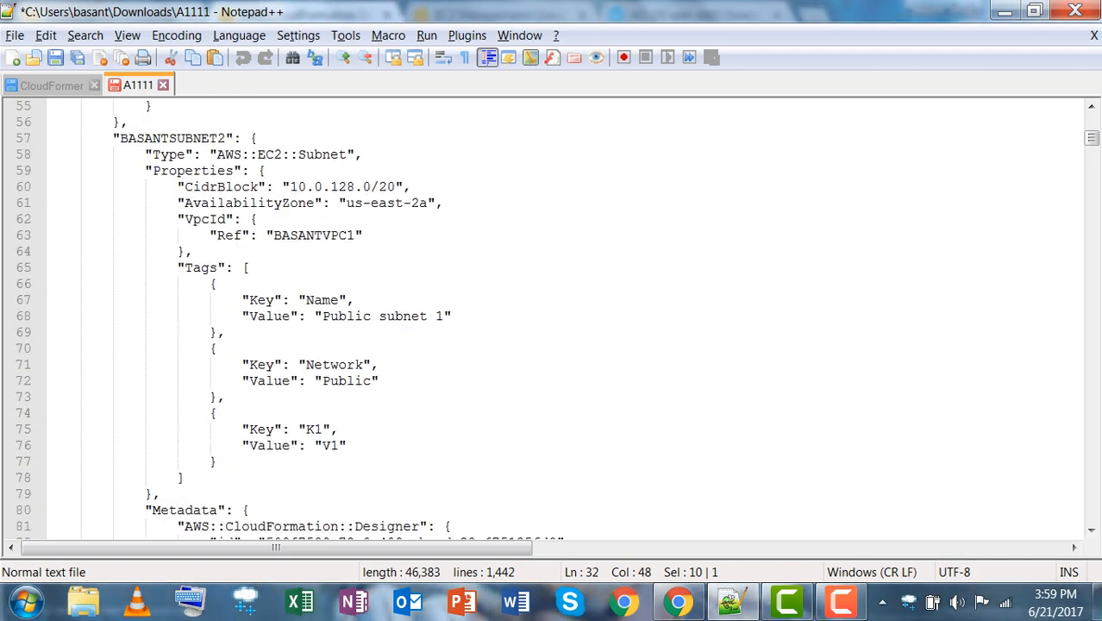
pyautogui.scroll(-8, 552, 319)
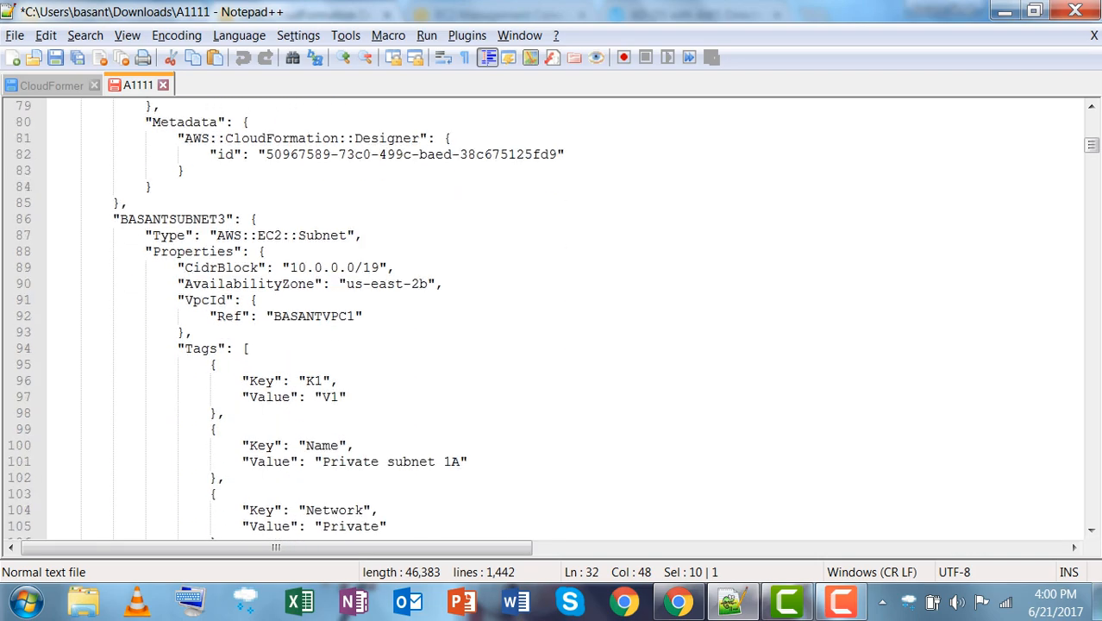
pyautogui.scroll(-9, 552, 319)
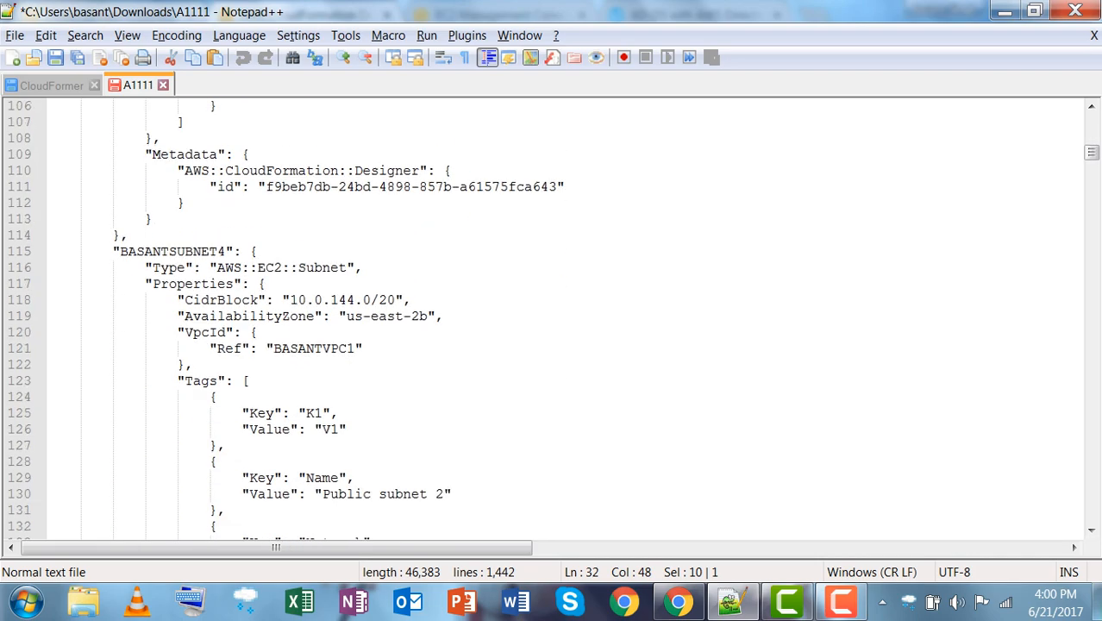
pyautogui.scroll(-7, 552, 319)
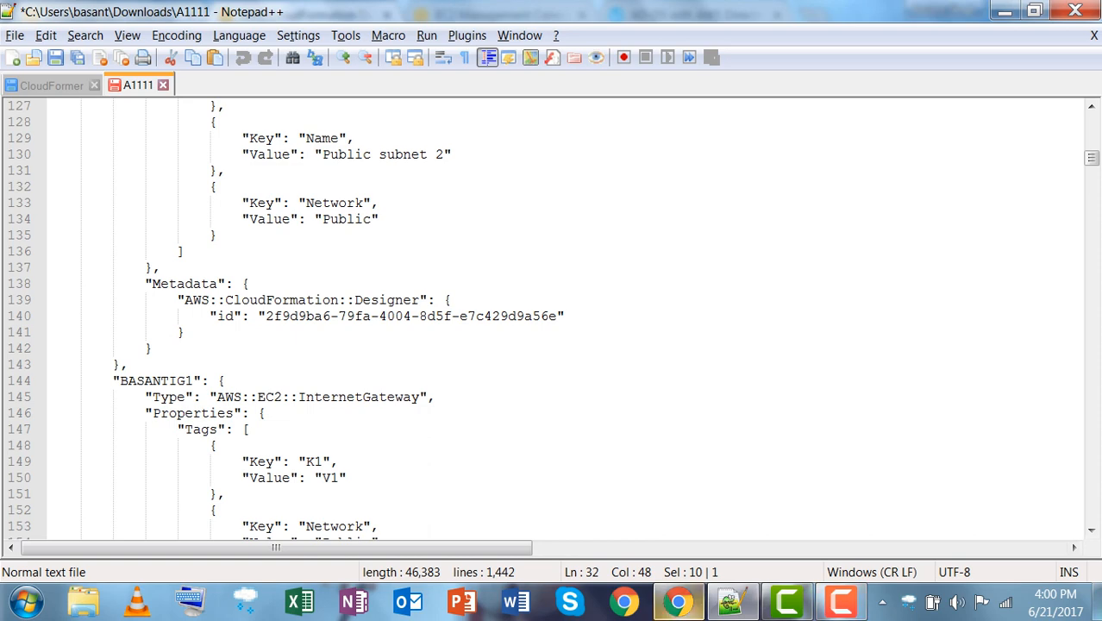
pyautogui.click(382, 219)
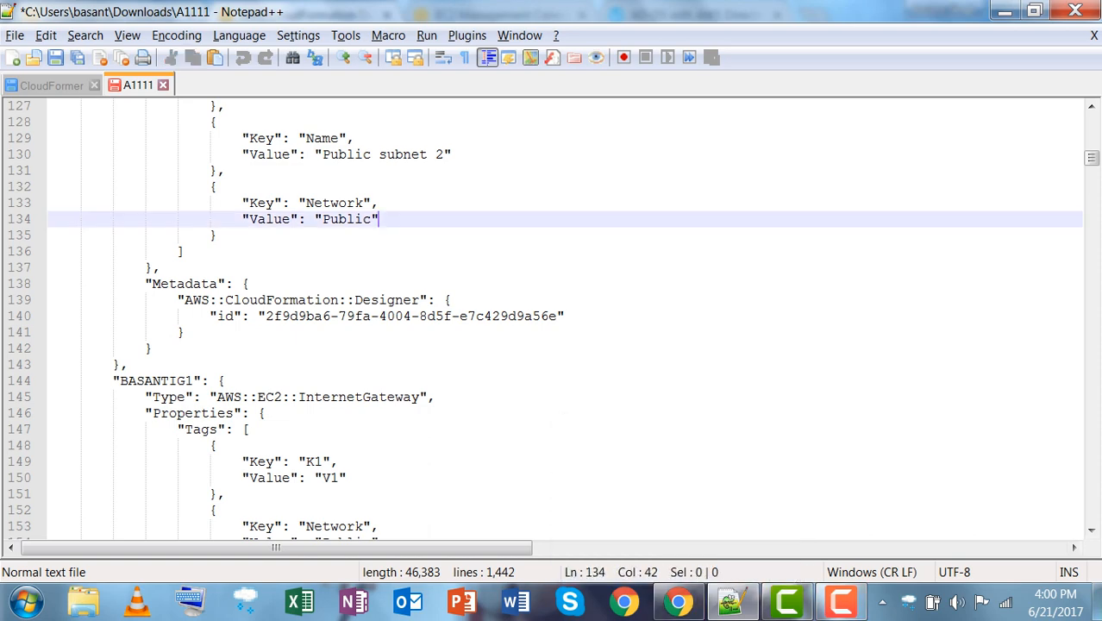
pyautogui.scroll(20, 552, 319)
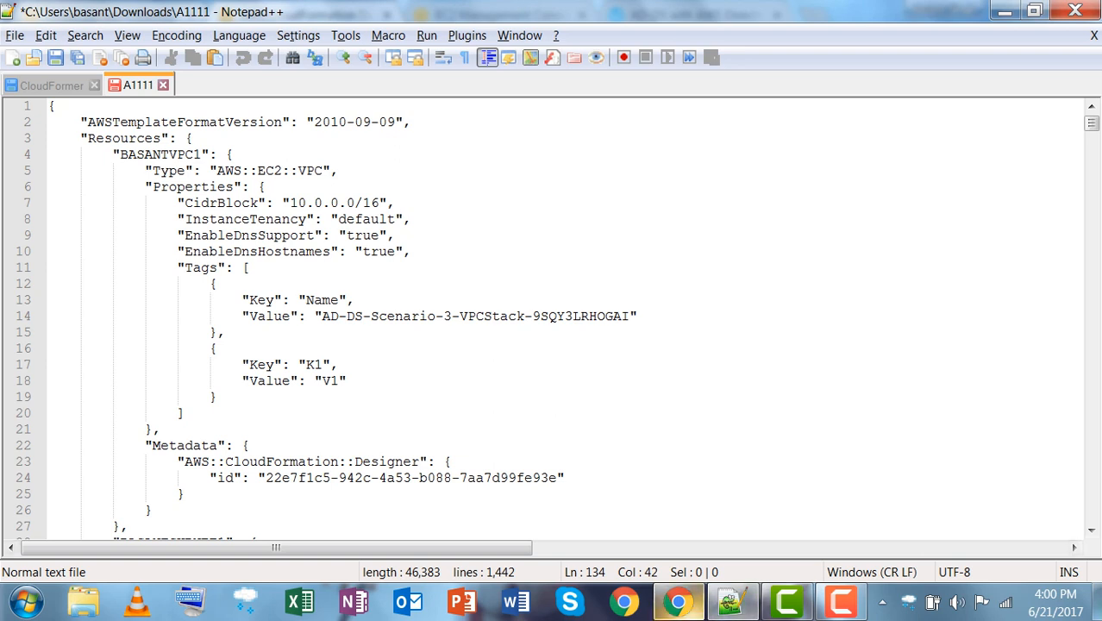
pyautogui.hotkey('alt', 'Tab')
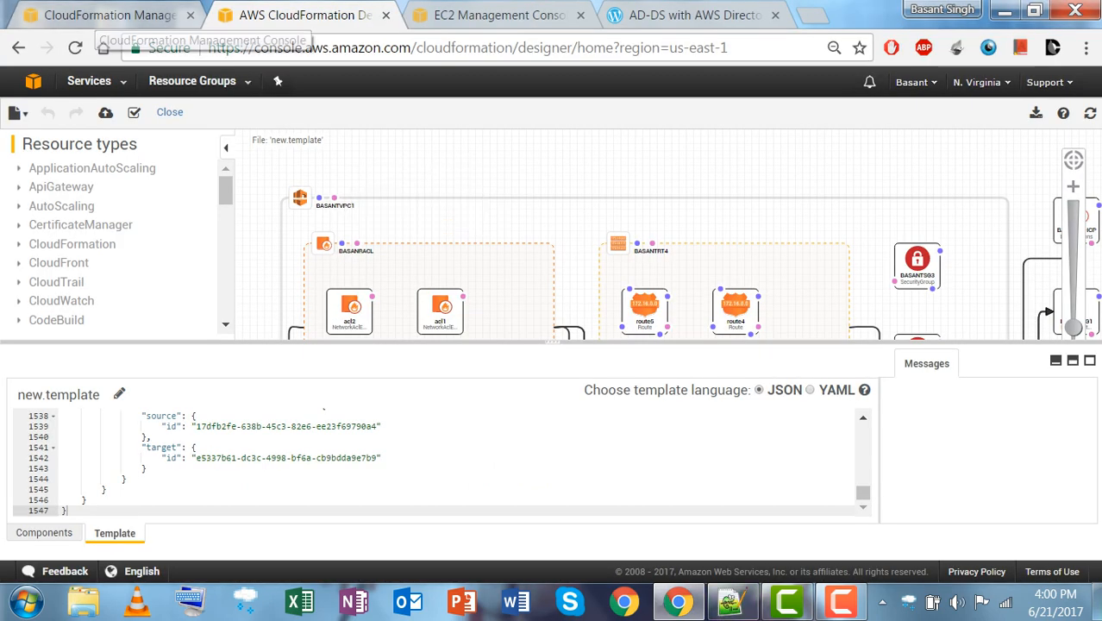
# Select the test stack in Ohio's CloudFormation list and review its events through CREATE_COMPLETE.
pyautogui.click(91, 18)
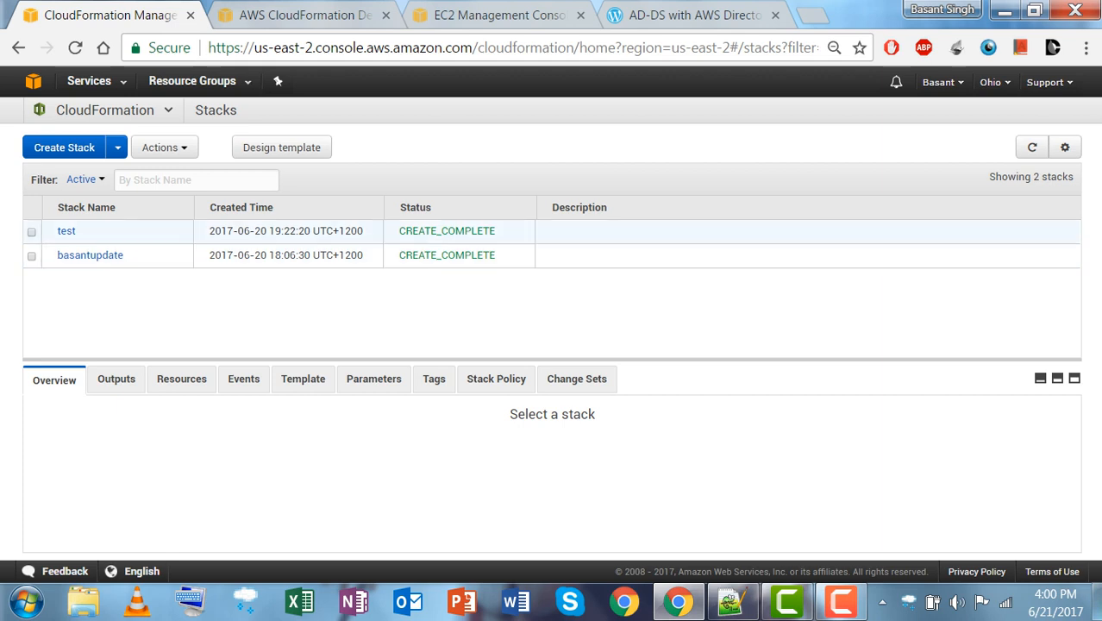
pyautogui.click(138, 231)
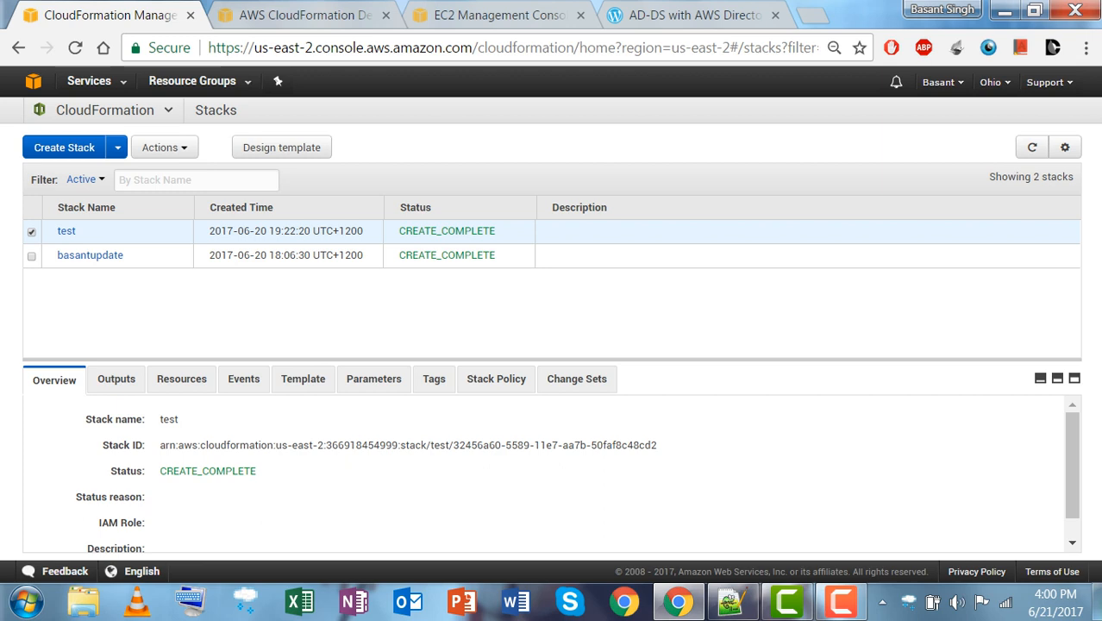
pyautogui.click(243, 378)
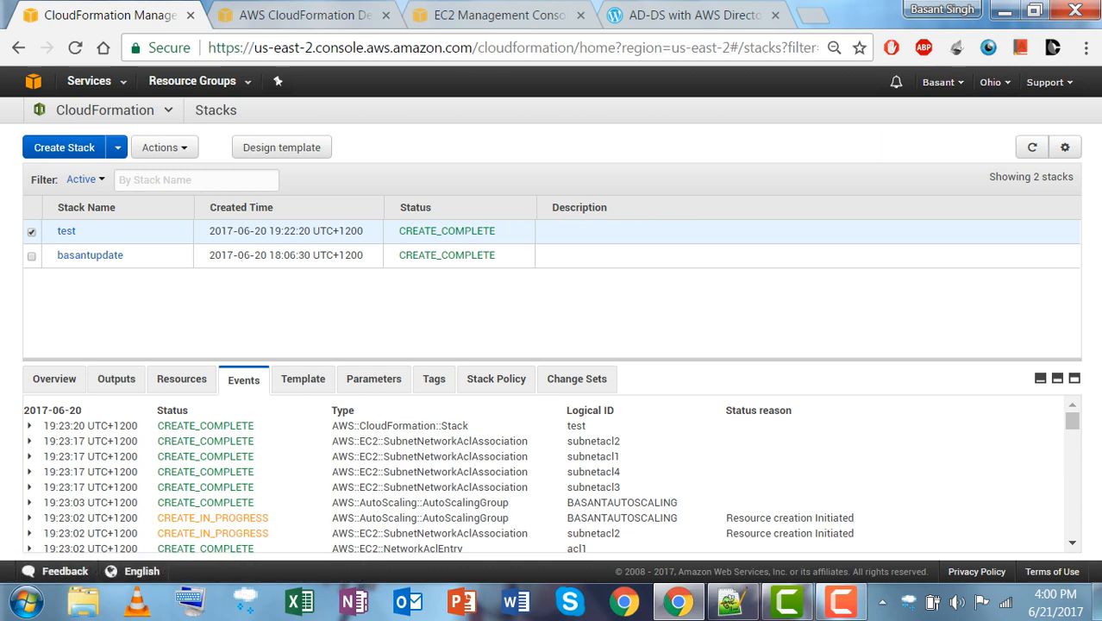
pyautogui.scroll(-6, 552, 475)
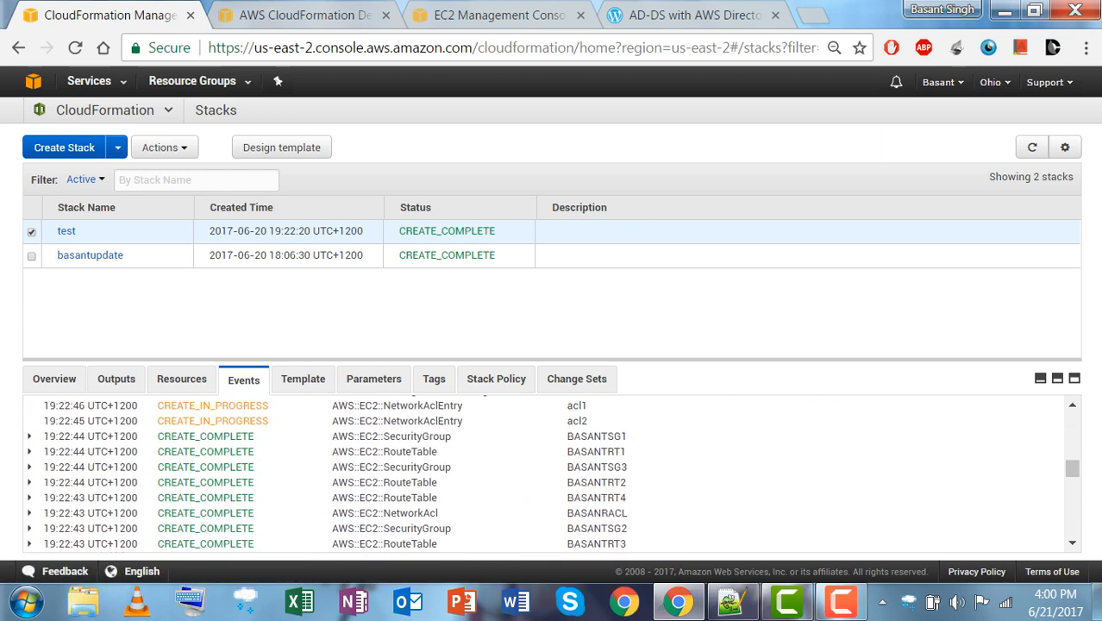
pyautogui.scroll(-10, 552, 474)
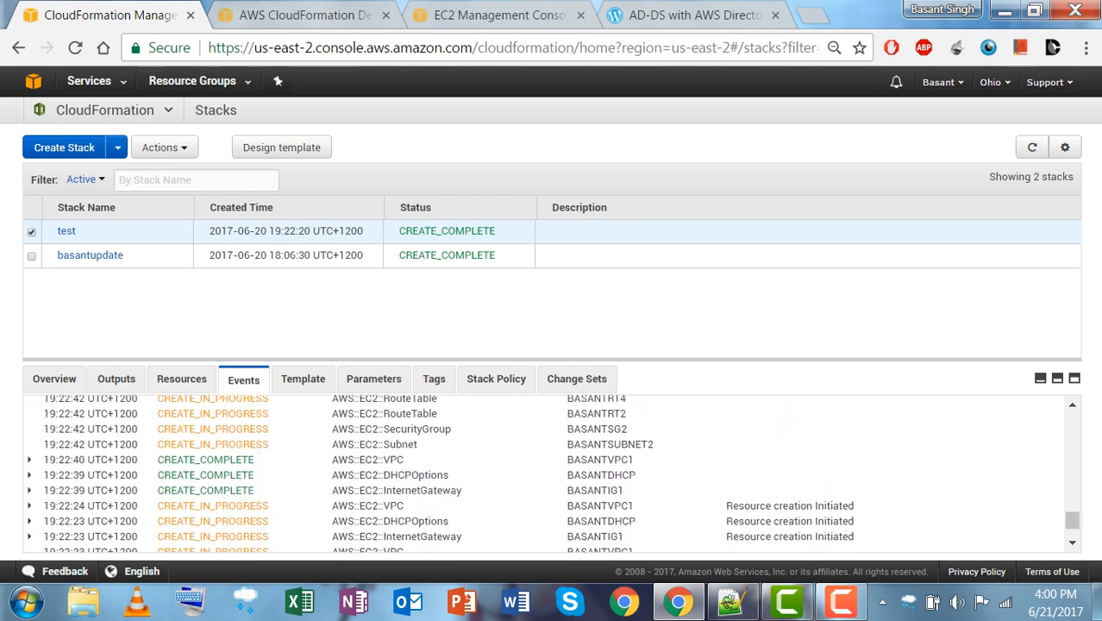
pyautogui.scroll(15, 552, 474)
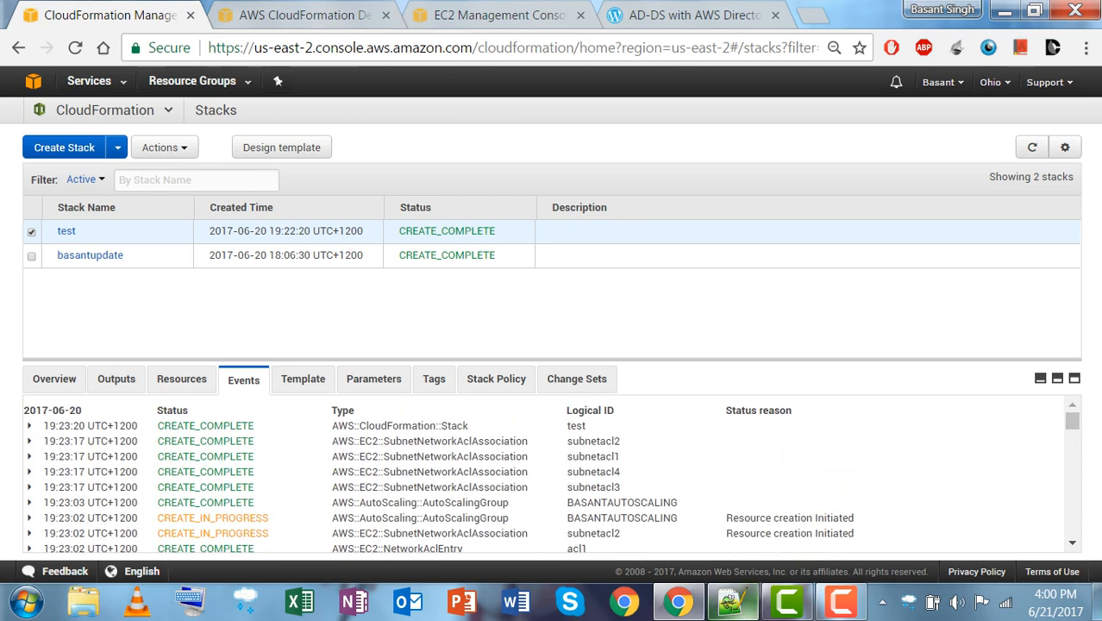
pyautogui.click(732, 602)
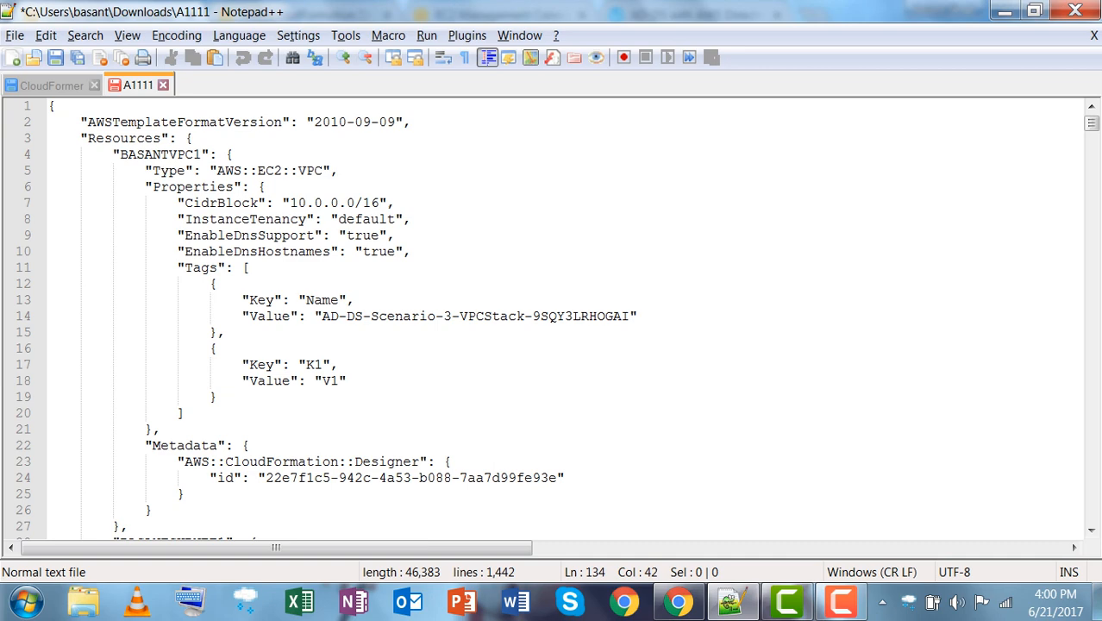
# Undo one line in the CloudFormer JSON and scan subnets in us-east-1a and us-east-1b.
pyautogui.click(52, 86)
pyautogui.scroll(12, 552, 319)
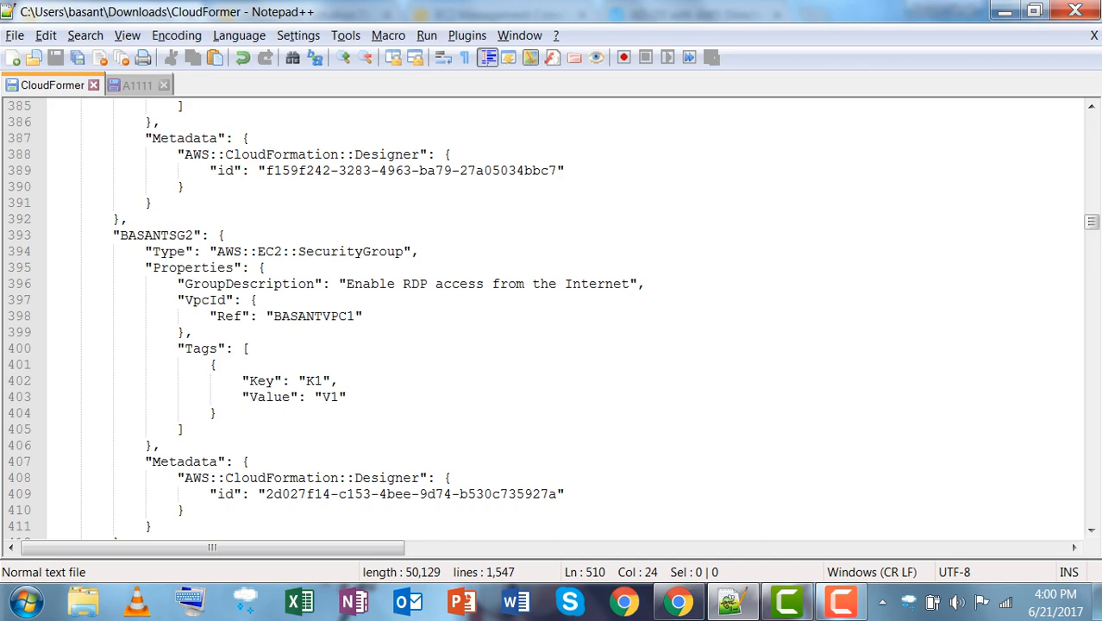
pyautogui.hotkey('ctrl', 'z')
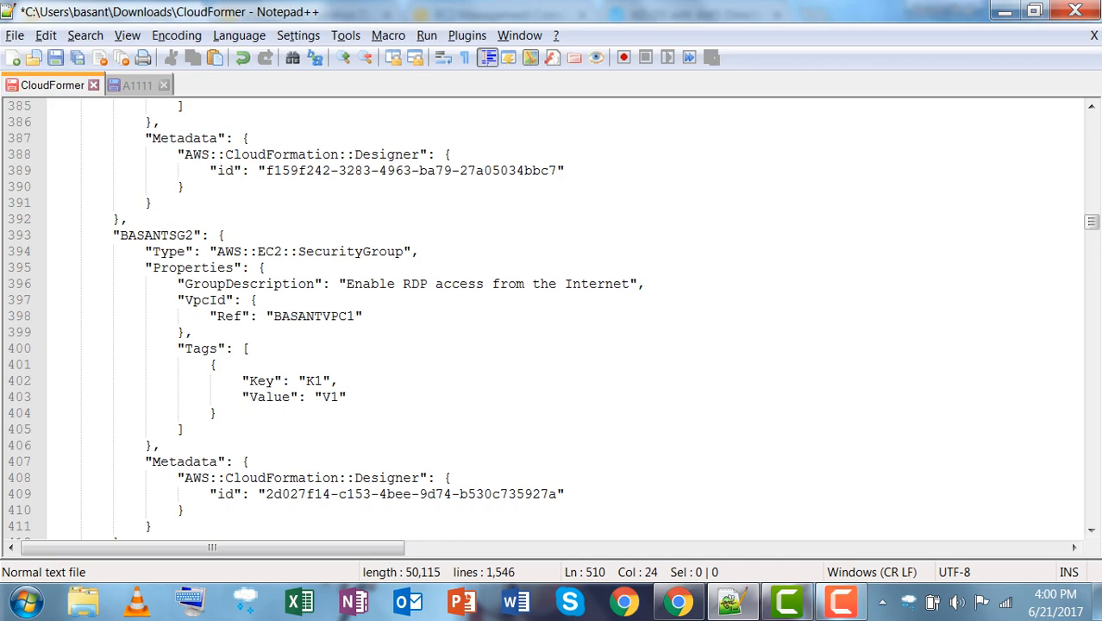
pyautogui.scroll(20, 552, 319)
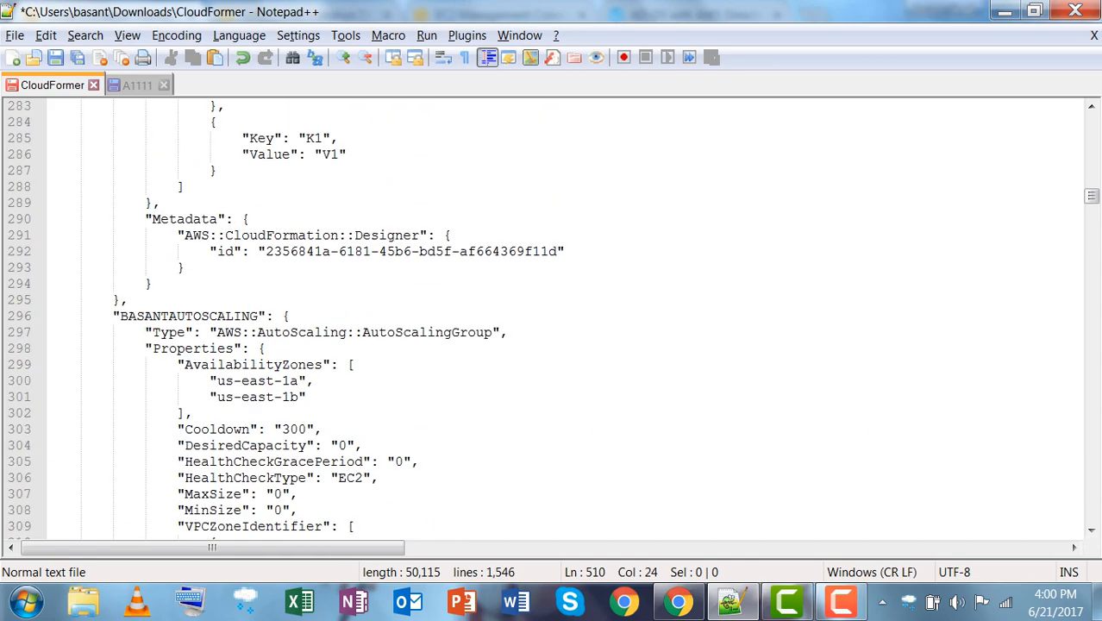
pyautogui.scroll(20, 552, 319)
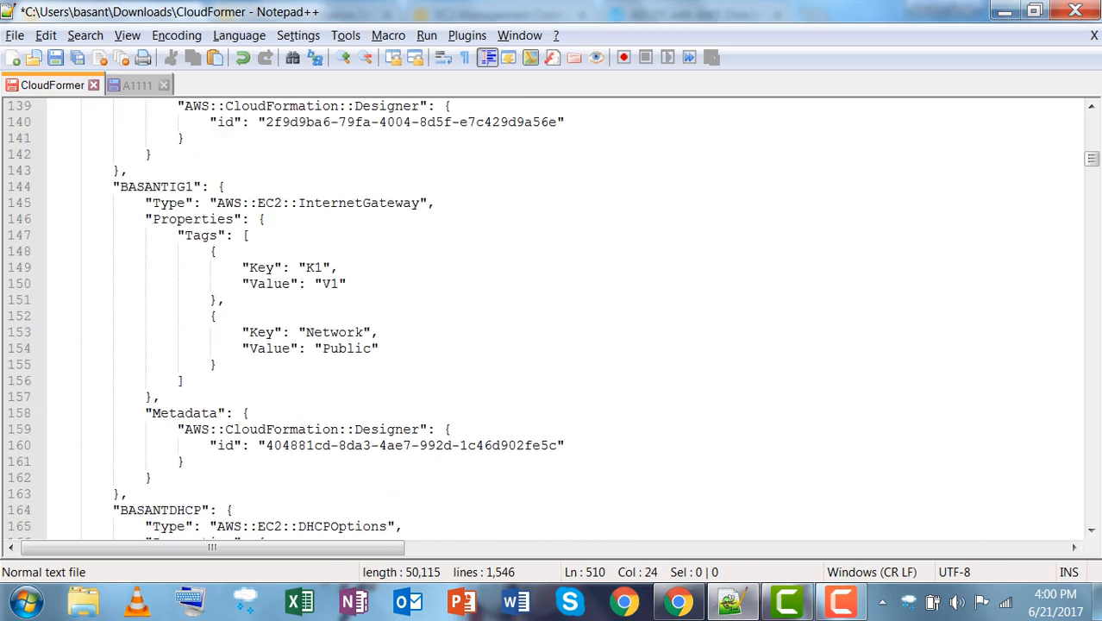
pyautogui.scroll(20, 552, 319)
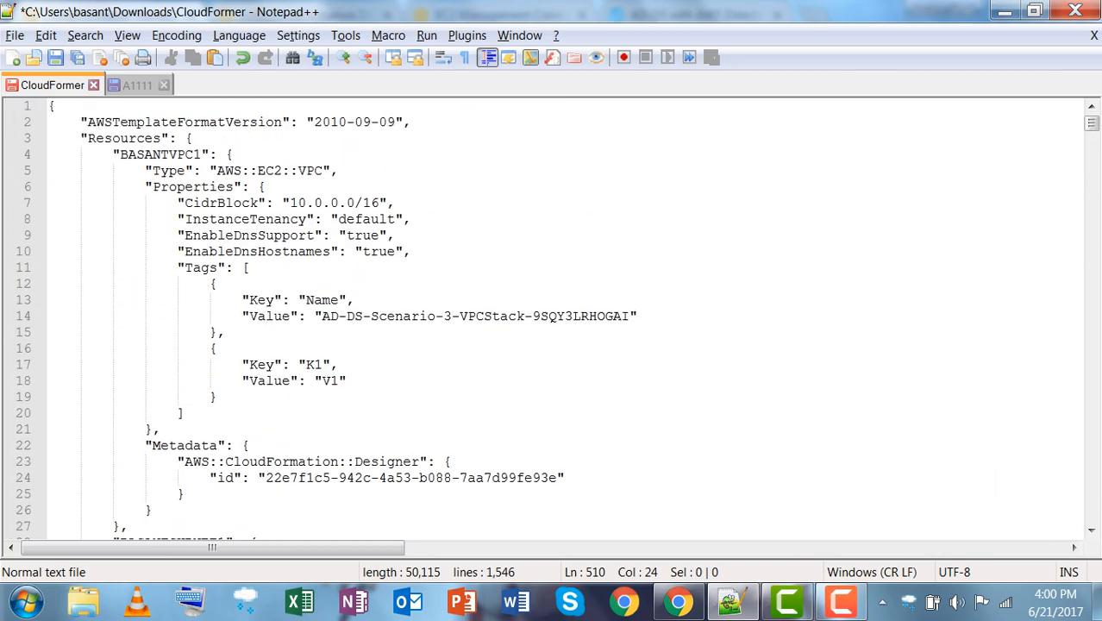
pyautogui.scroll(-7, 552, 319)
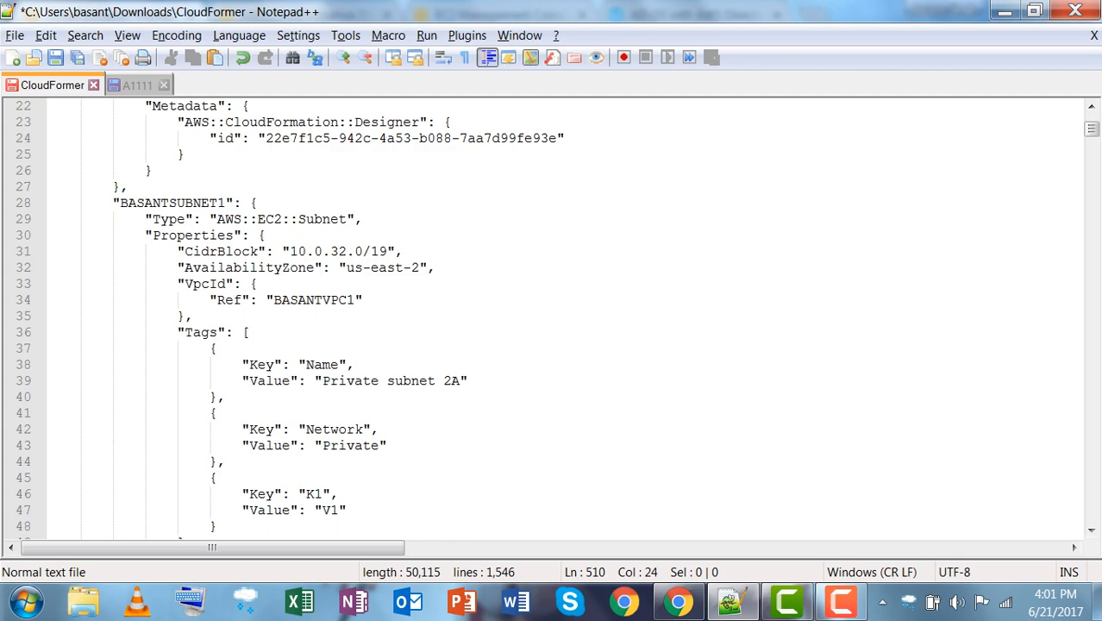
pyautogui.scroll(-8, 552, 319)
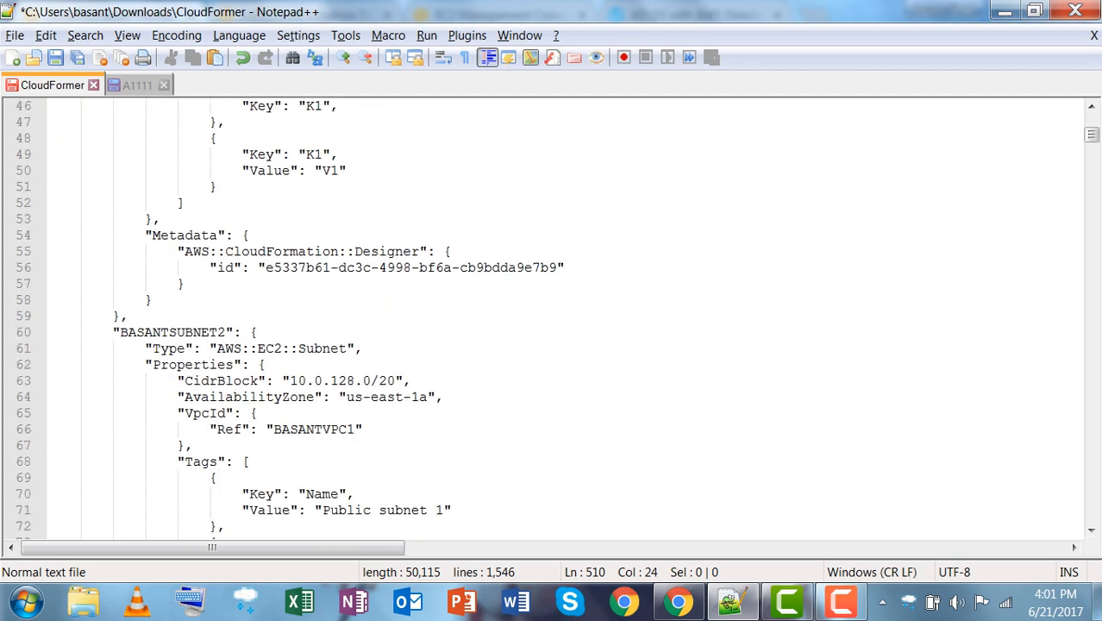
pyautogui.scroll(-7, 552, 319)
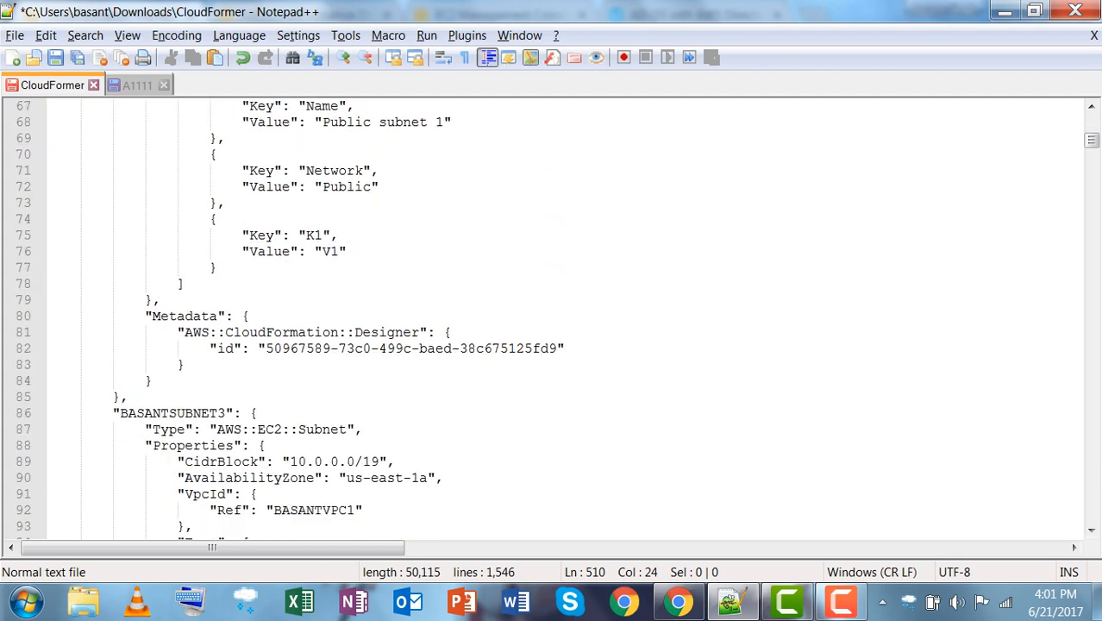
pyautogui.scroll(-10, 552, 319)
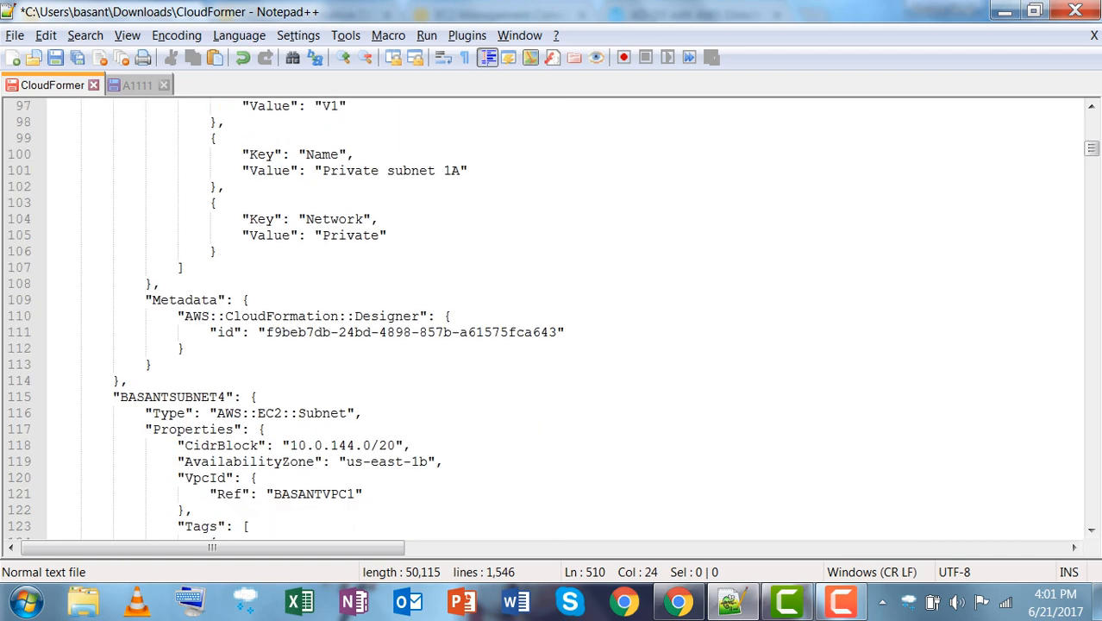
pyautogui.scroll(-7, 552, 319)
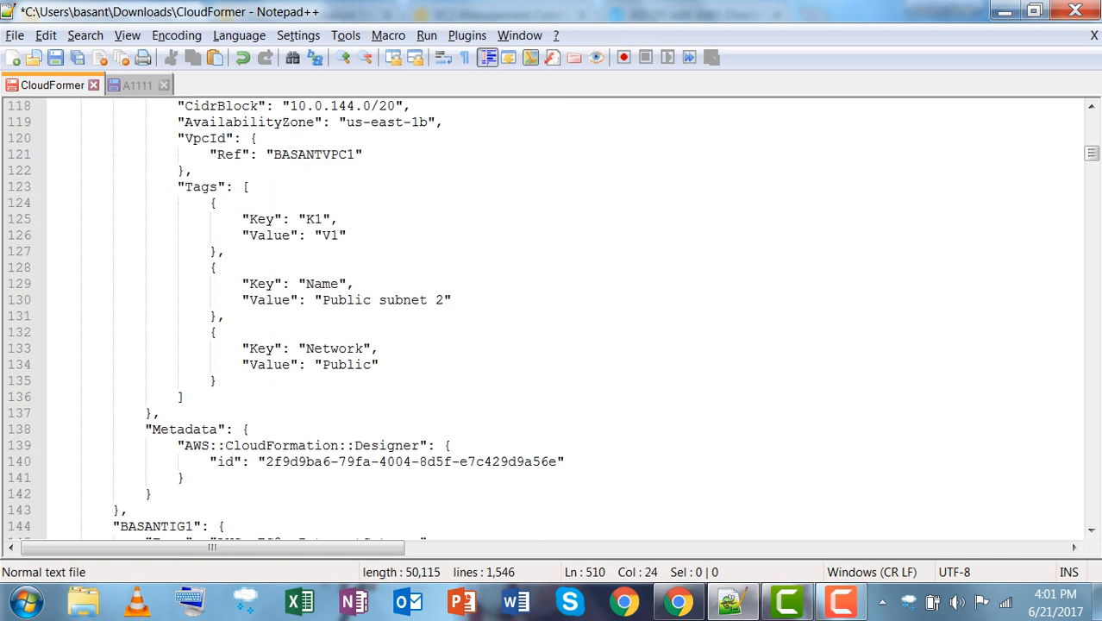
pyautogui.scroll(-8, 552, 319)
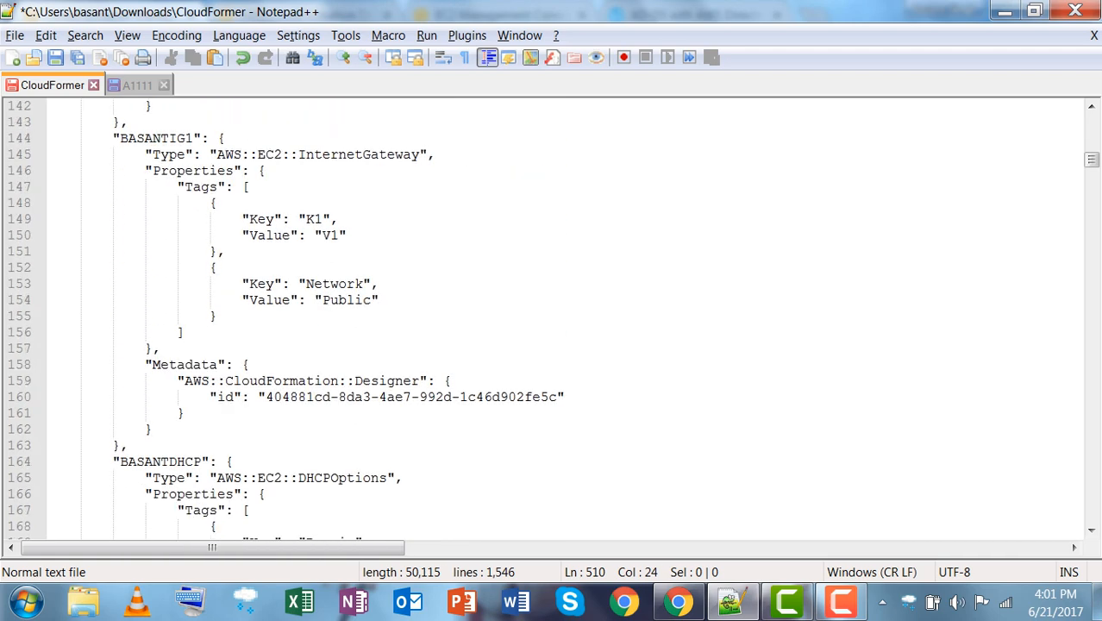
# Search for imageID and select the launch configuration's value ami-7fc4e31a on line 345.
pyautogui.hotkey('ctrl', 'f')
pyautogui.write('ima')
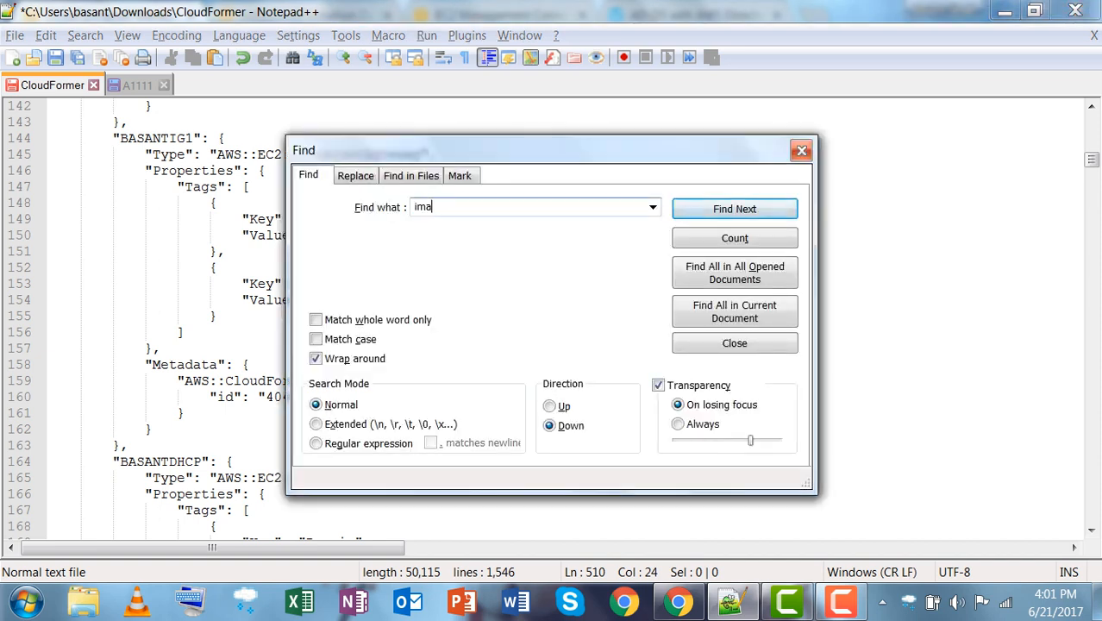
pyautogui.write('geID')
pyautogui.press('Return')
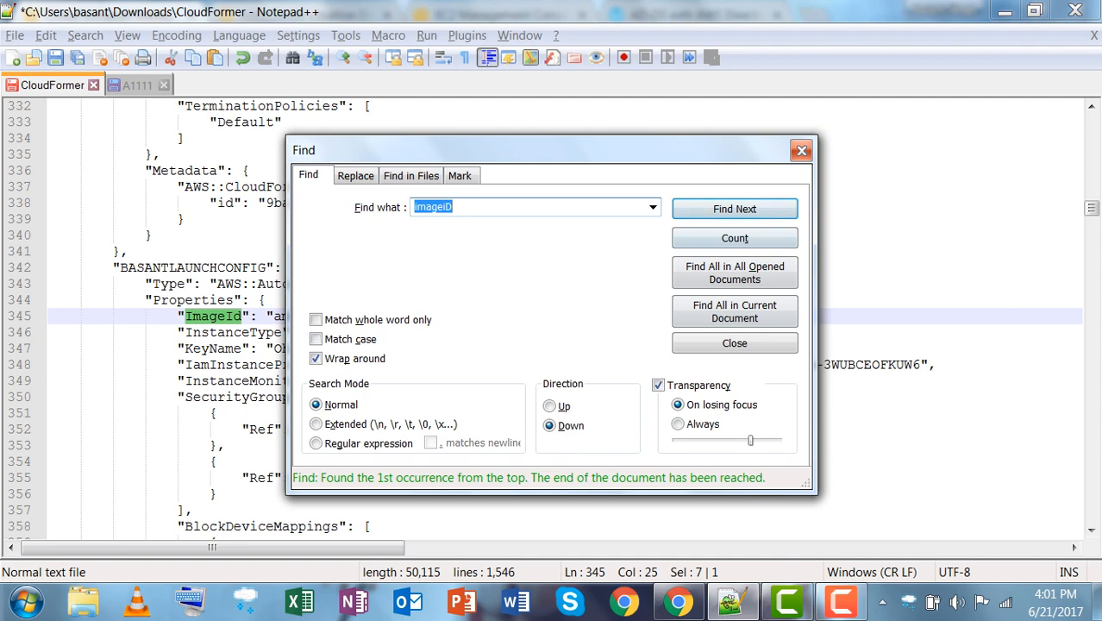
pyautogui.click(801, 150)
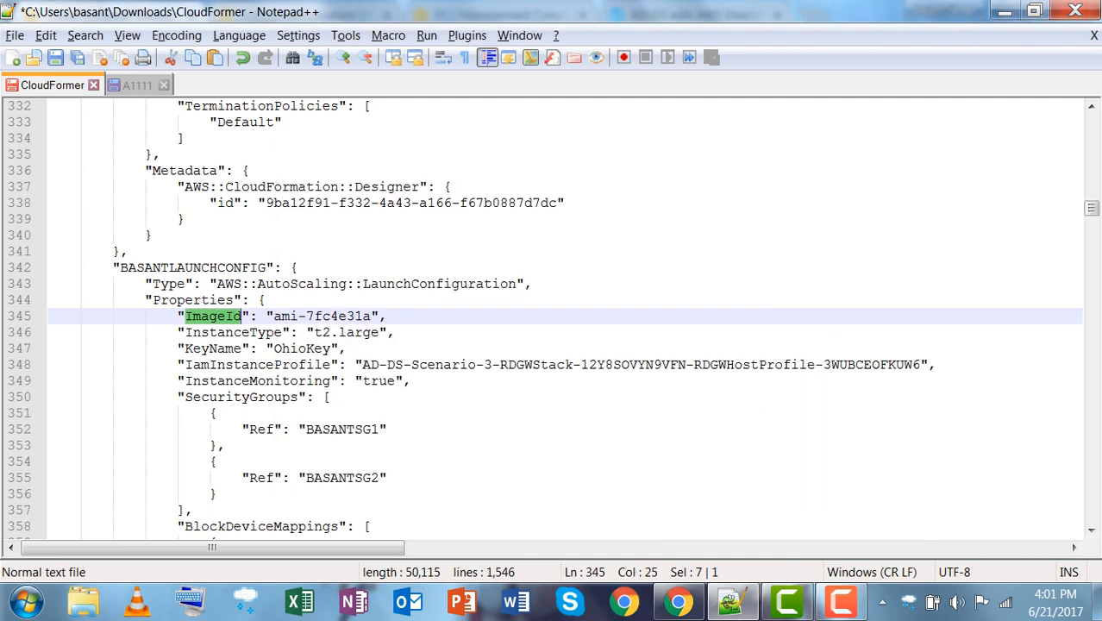
pyautogui.moveTo(273, 317); pyautogui.dragTo(363, 316)
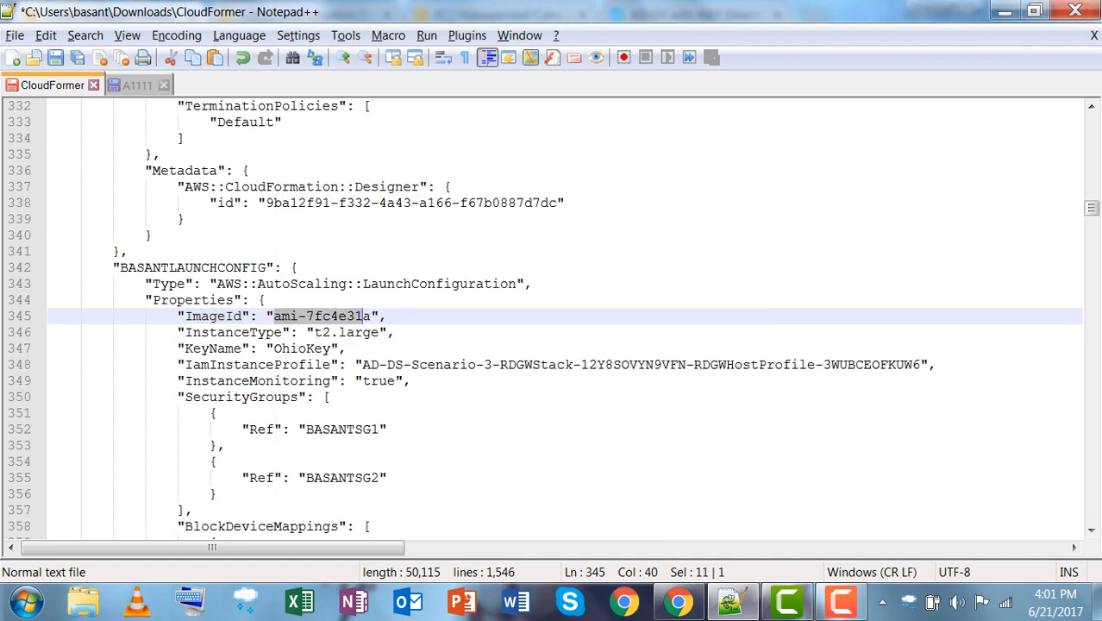
pyautogui.click(678, 602)
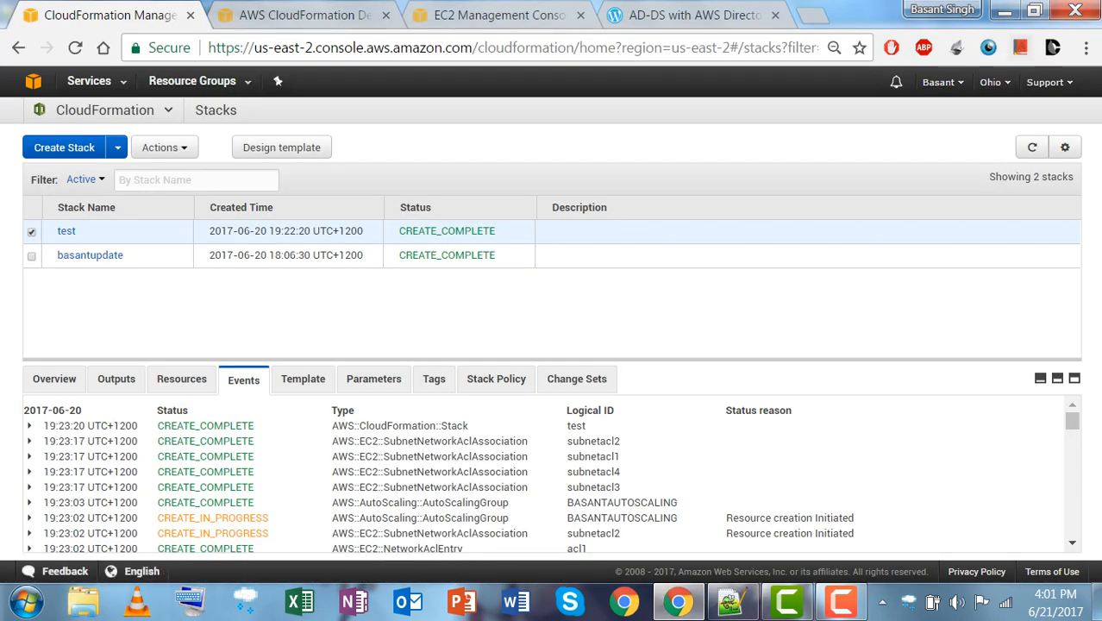
# Compare Ohio's EC2 AMI IDs: Amazon Linux ami-3883a55d, Red Hat ami-11aa8c74, Windows Server 2012 Base ami-2cc0e749.
pyautogui.click(89, 80)
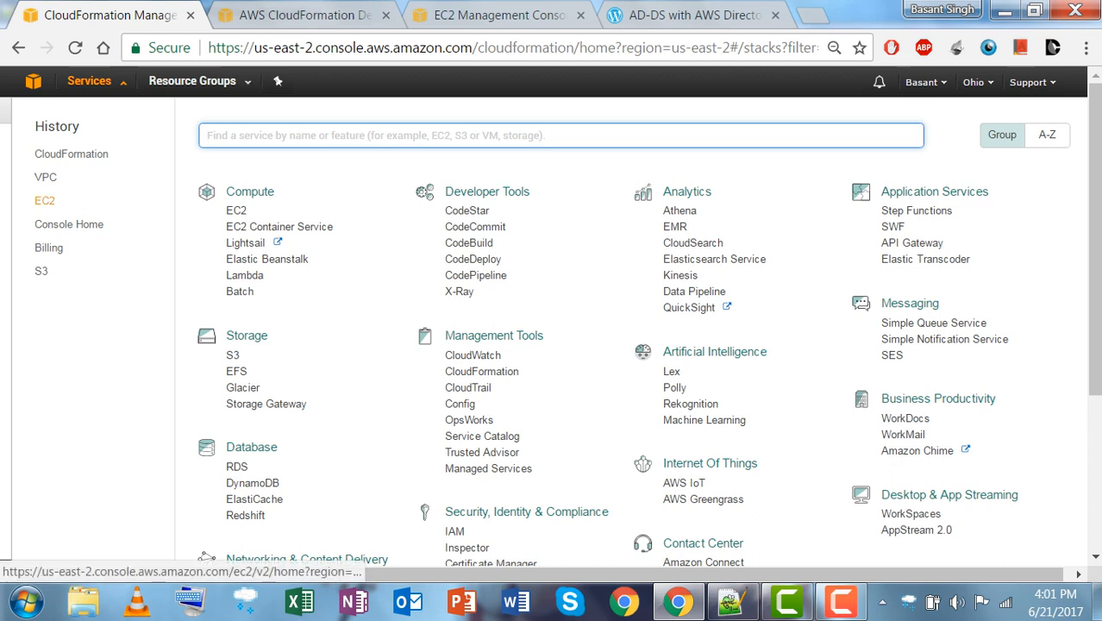
pyautogui.click(44, 200)
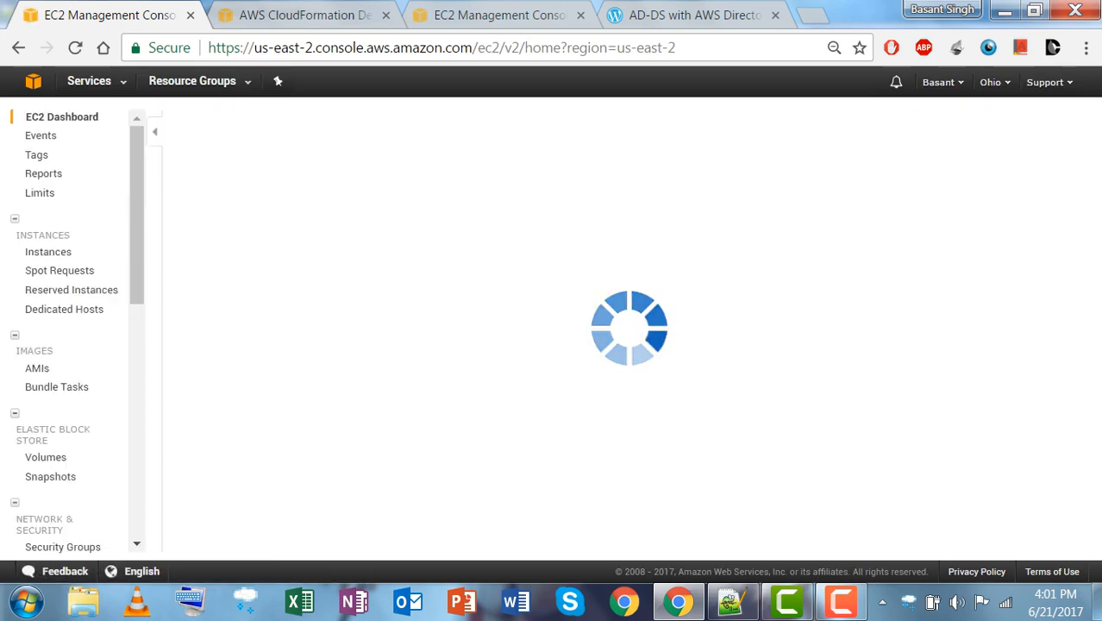
pyautogui.click(222, 396)
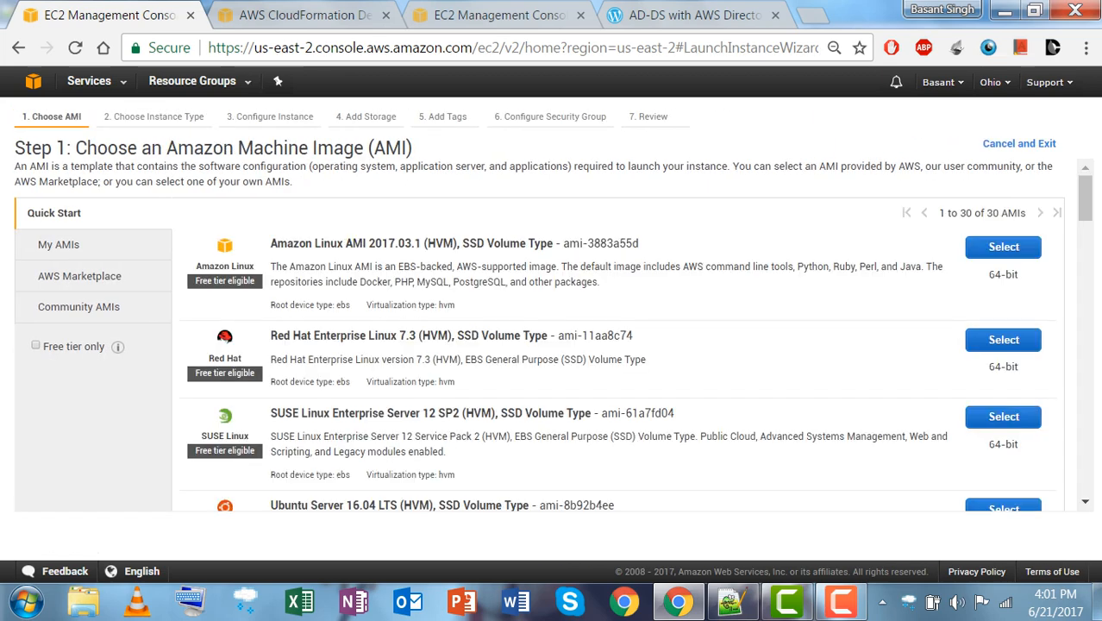
pyautogui.moveTo(562, 243); pyautogui.dragTo(638, 243)
pyautogui.moveTo(558, 335); pyautogui.dragTo(633, 335)
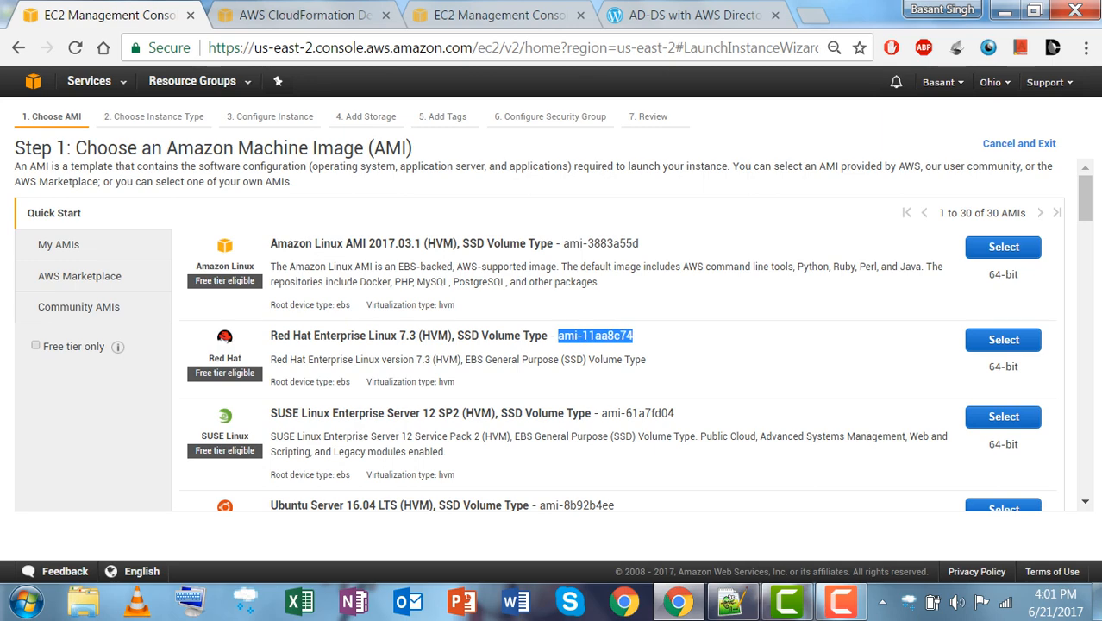
pyautogui.moveTo(1085, 199); pyautogui.dragTo(1085, 387)
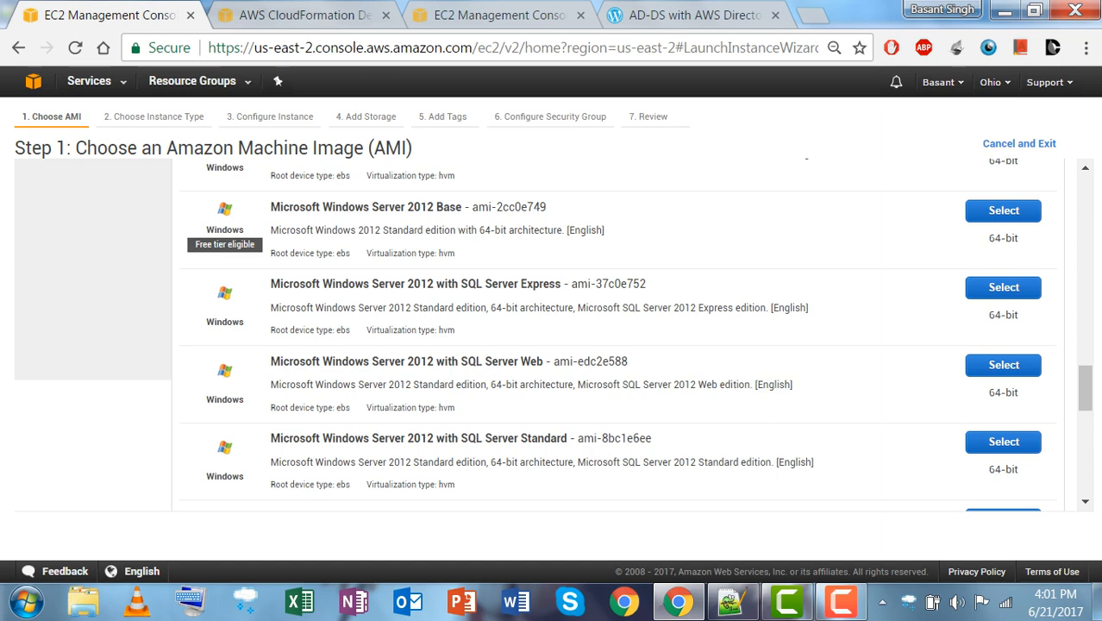
pyautogui.moveTo(469, 207); pyautogui.dragTo(547, 207)
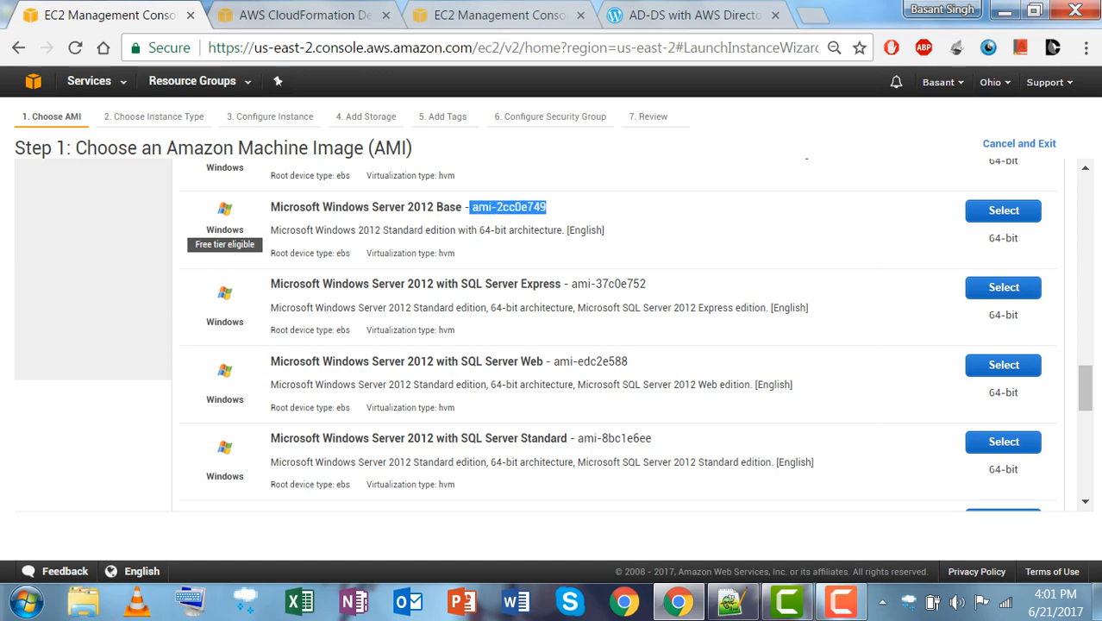
pyautogui.click(731, 601)
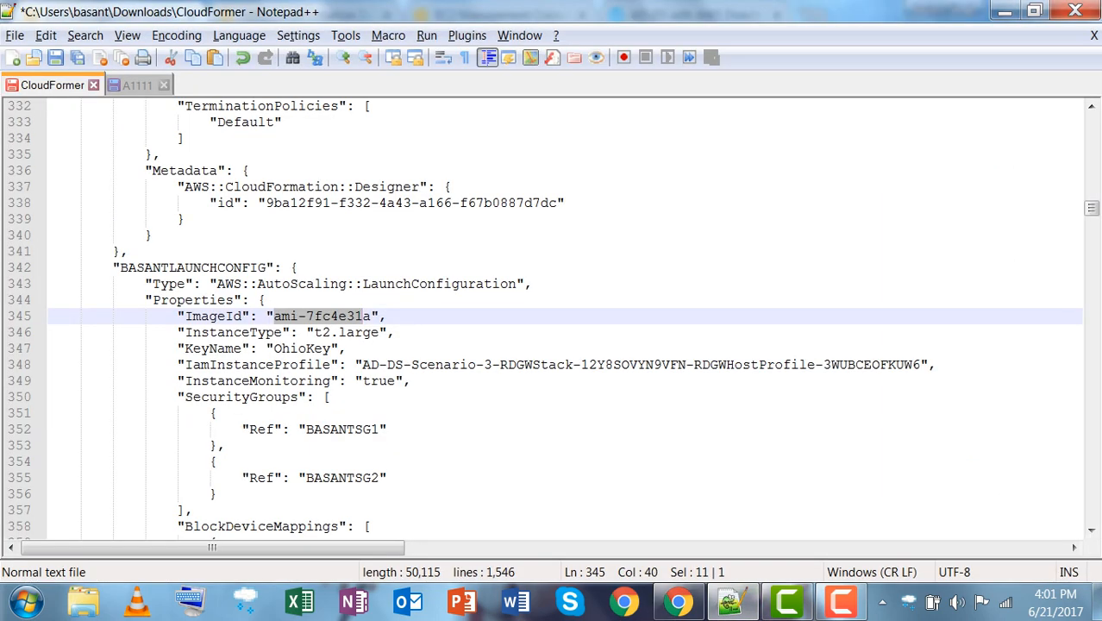
# Select the launch configuration's InstanceType t2.large and KeyName OhioKey on lines 346–347.
pyautogui.click(386, 316)
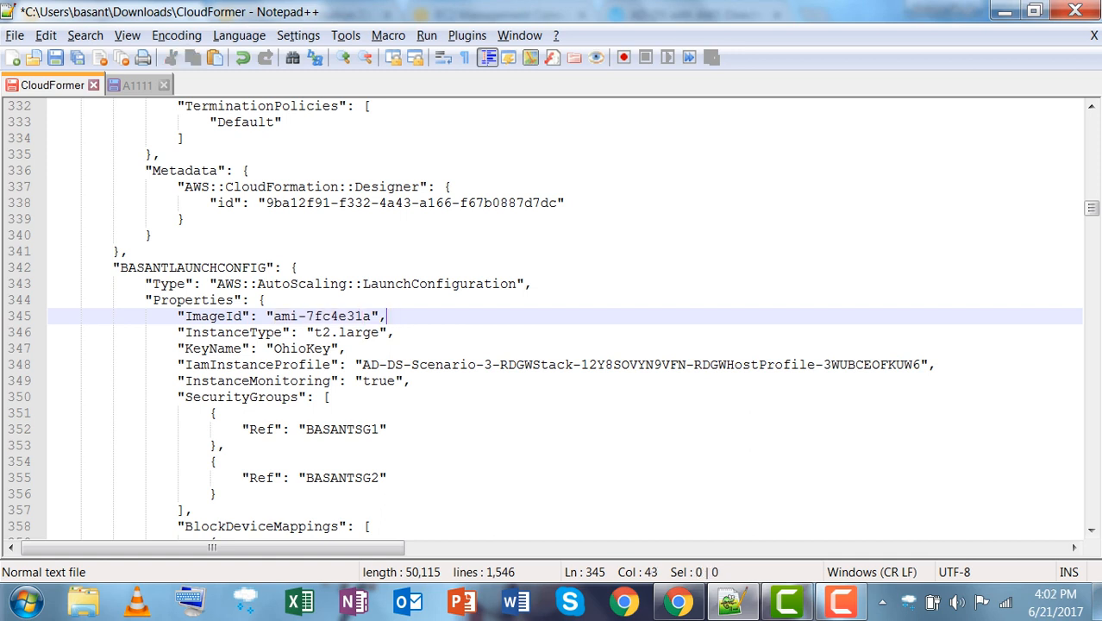
pyautogui.moveTo(185, 331); pyautogui.dragTo(379, 332)
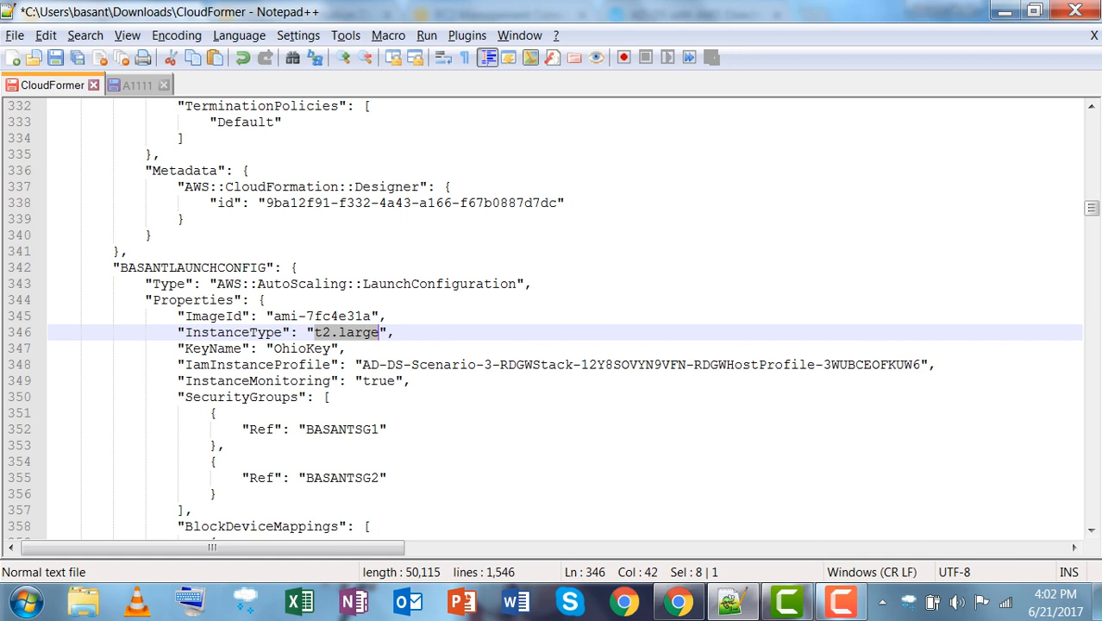
pyautogui.click(363, 365)
pyautogui.moveTo(315, 332); pyautogui.dragTo(380, 332)
pyautogui.click(347, 348)
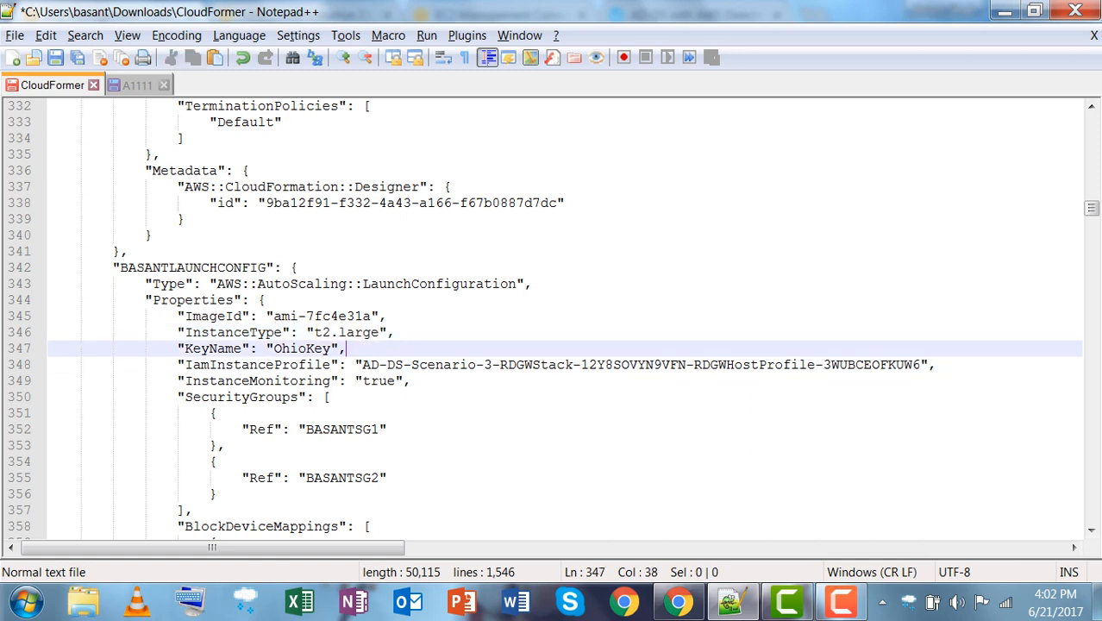
pyautogui.moveTo(380, 331); pyautogui.dragTo(314, 332)
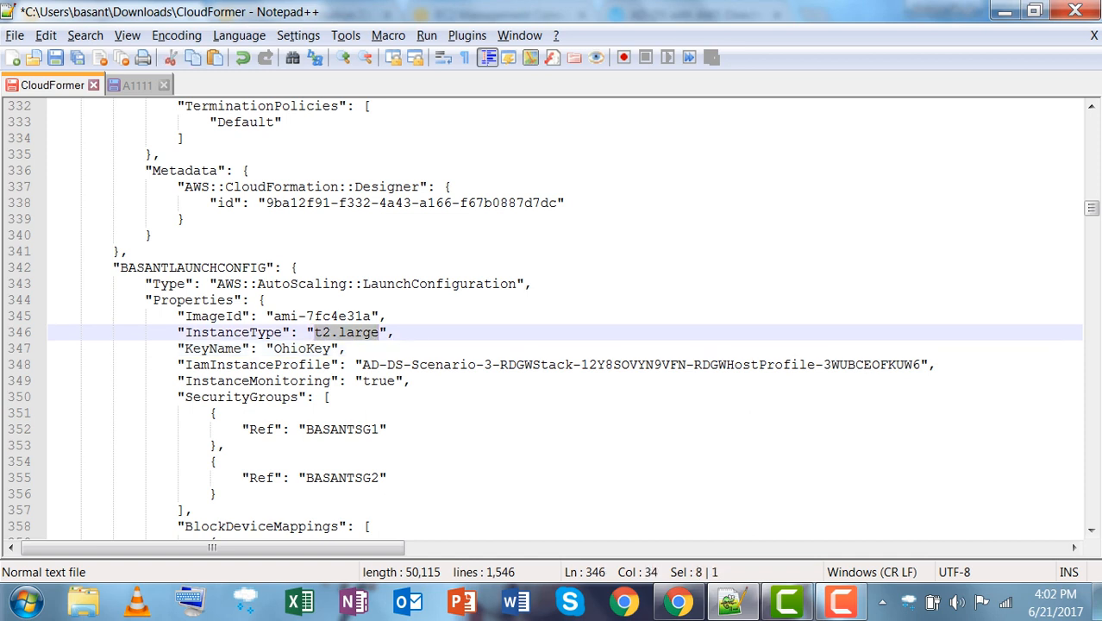
pyautogui.moveTo(185, 348); pyautogui.dragTo(338, 349)
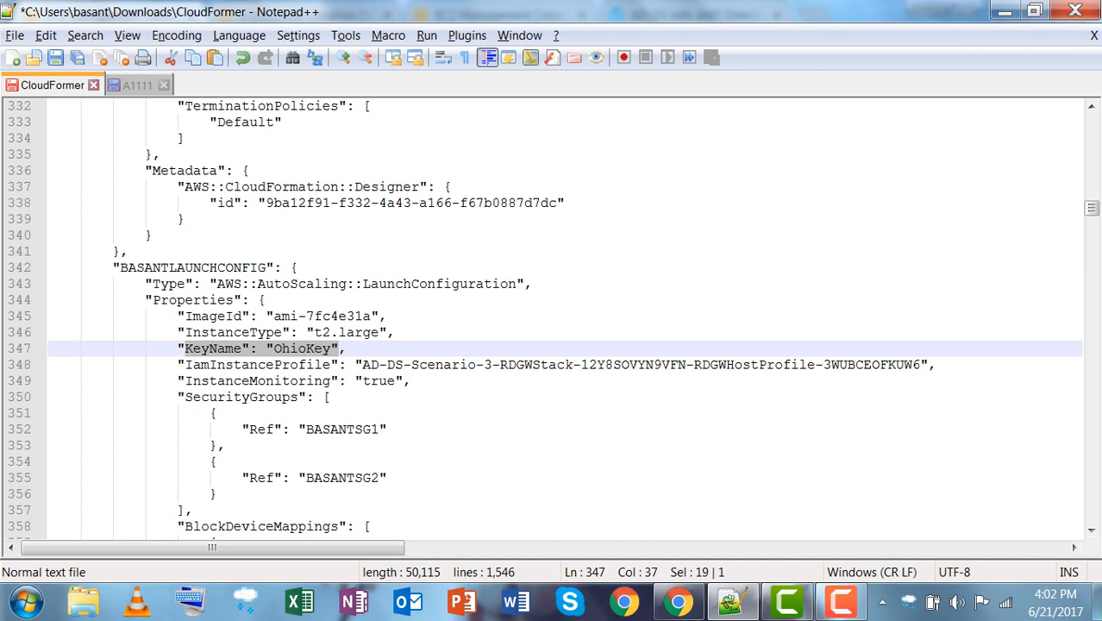
pyautogui.click(217, 413)
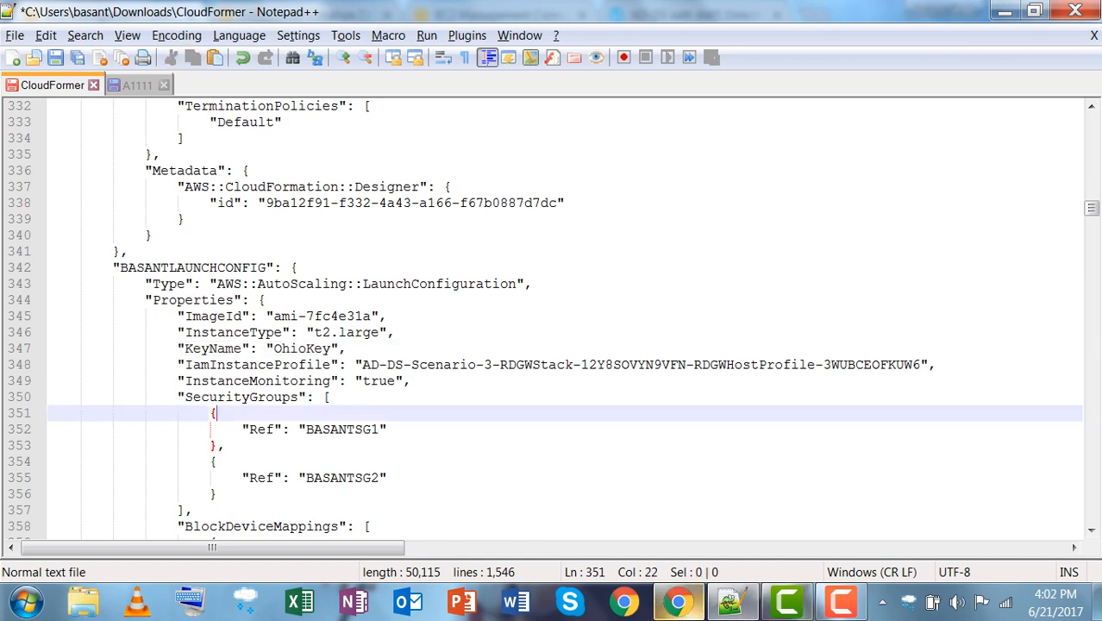
pyautogui.click(677, 601)
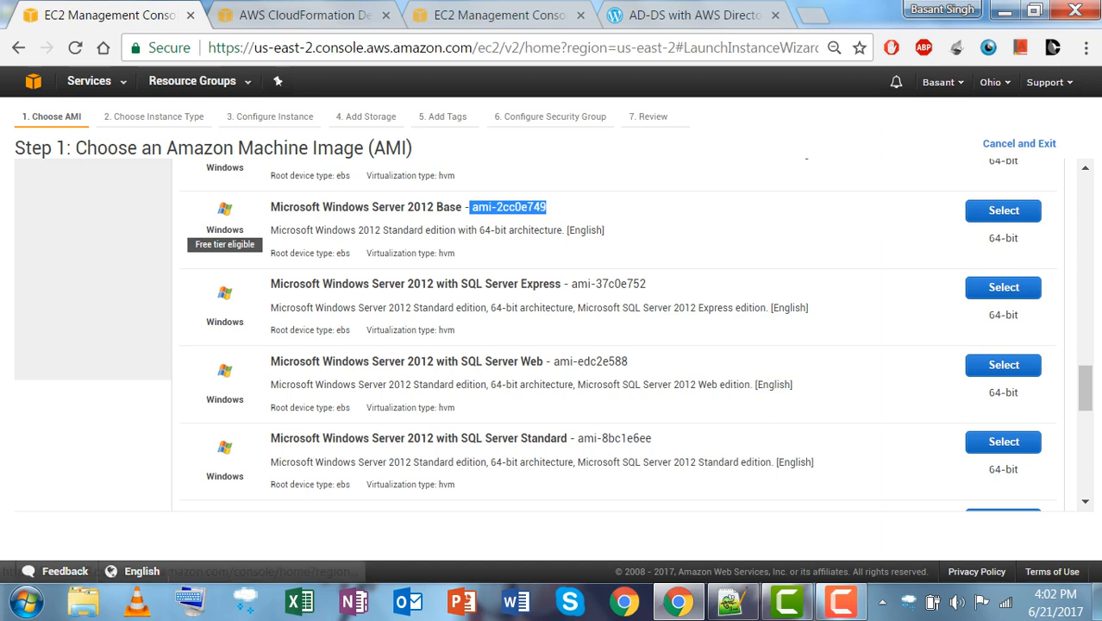
# Check Ohio's EC2 Key Pairs list, confirming OhioKey is the only key pair.
pyautogui.click(19, 48)
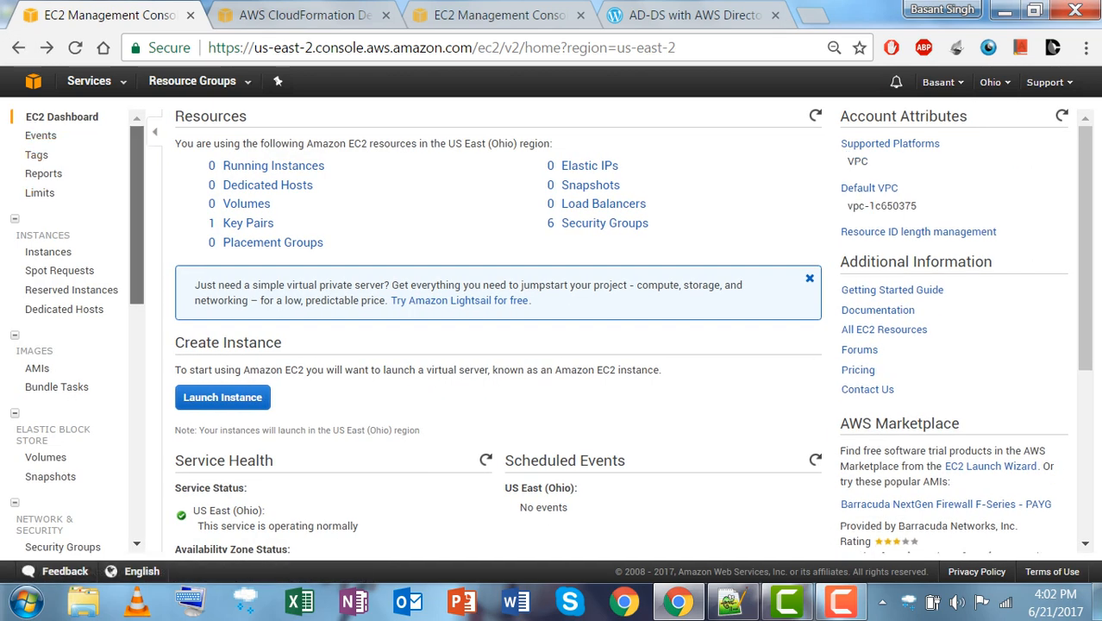
pyautogui.scroll(-5, 74, 328)
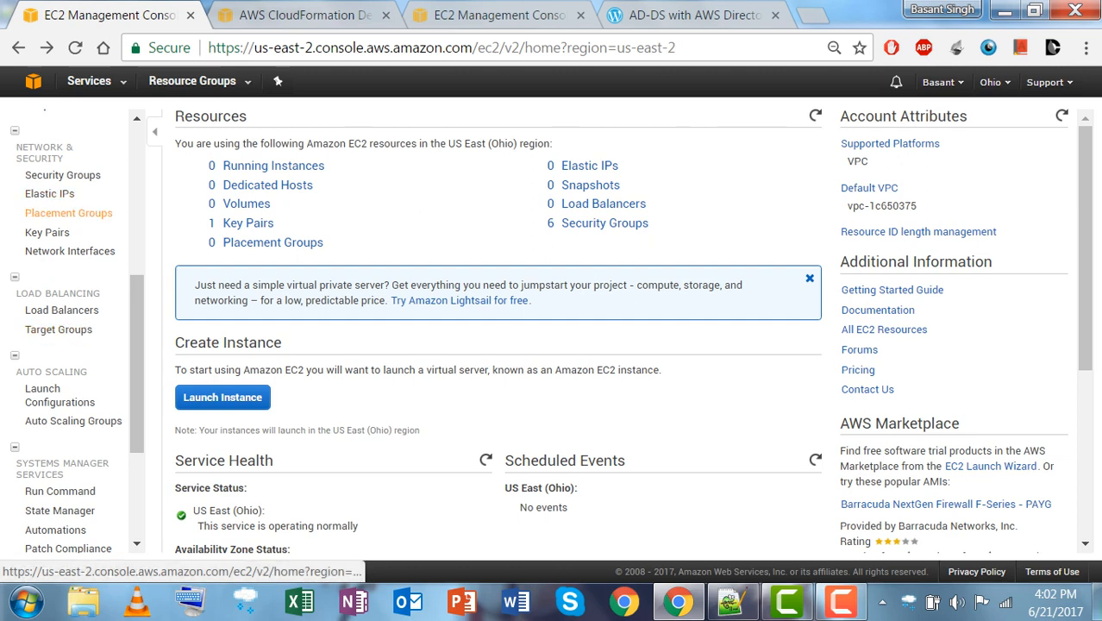
pyautogui.click(47, 232)
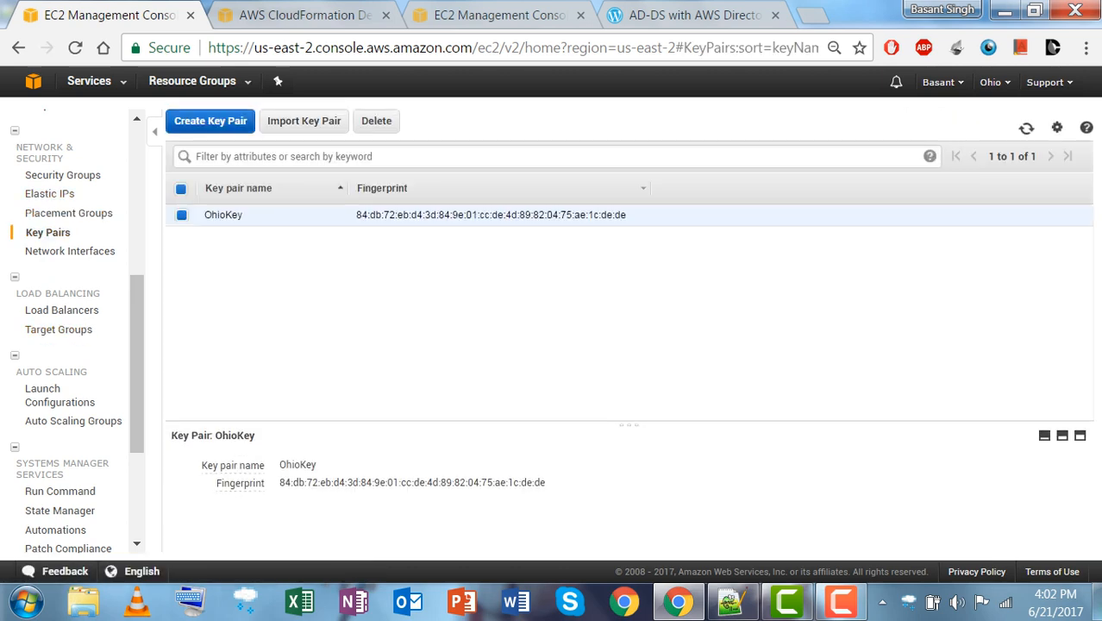
pyautogui.click(211, 120)
pyautogui.press('Escape')
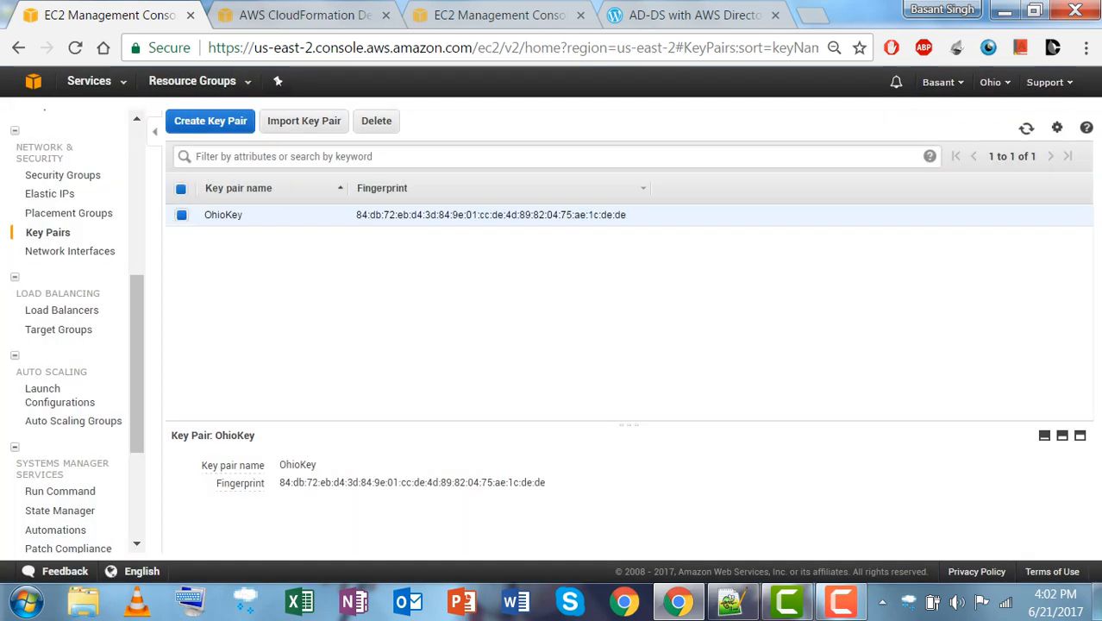
pyautogui.moveTo(677, 603)
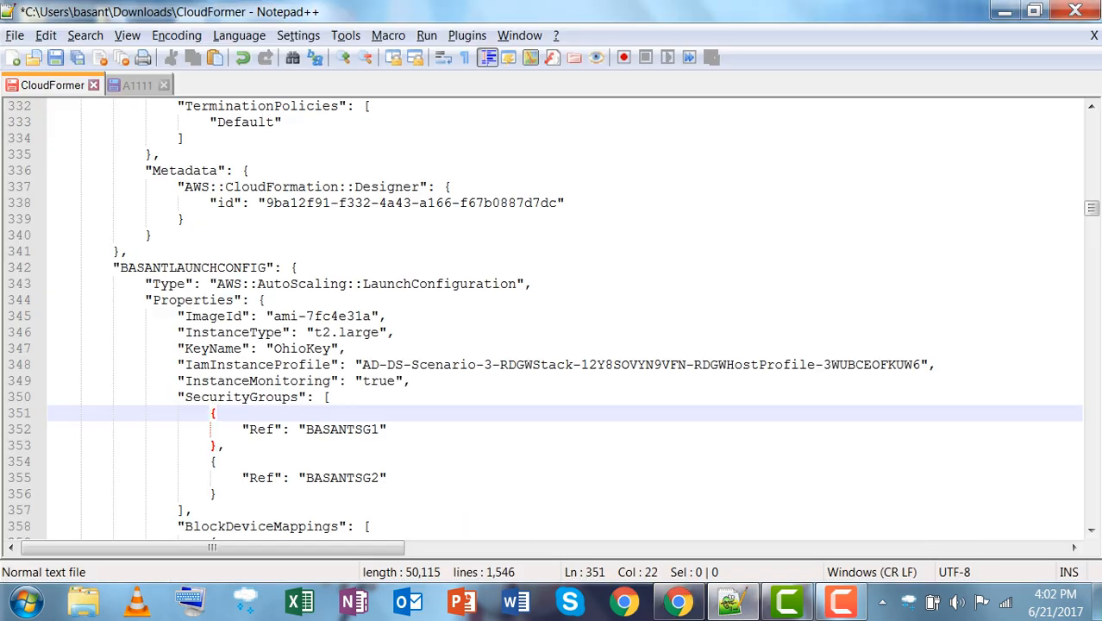
pyautogui.scroll(-7, 552, 319)
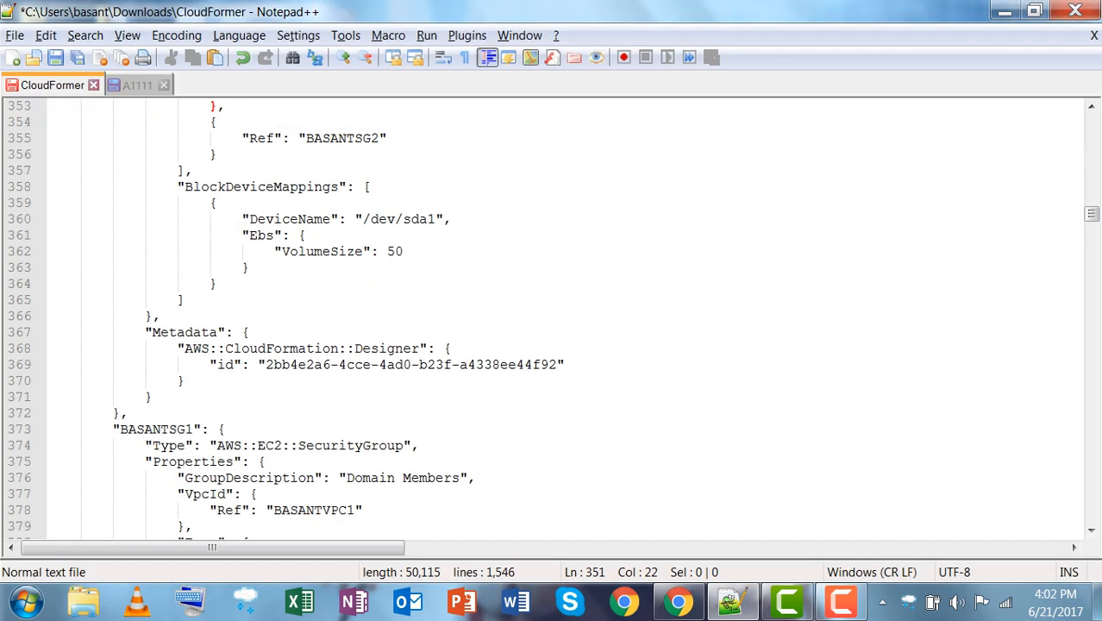
pyautogui.scroll(-2, 552, 319)
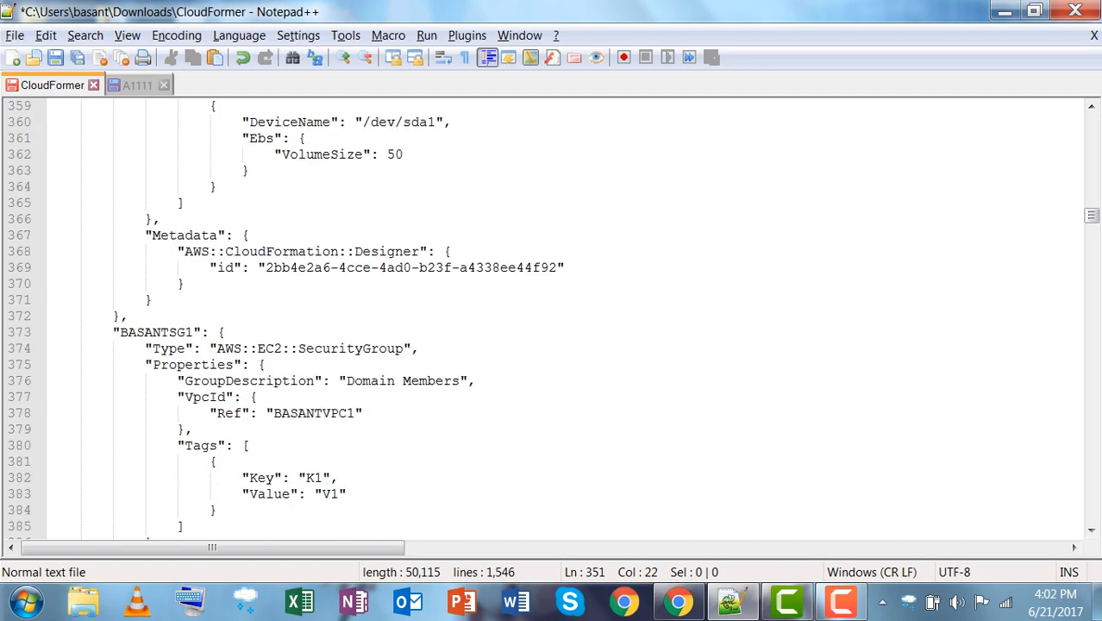
pyautogui.scroll(-20, 552, 319)
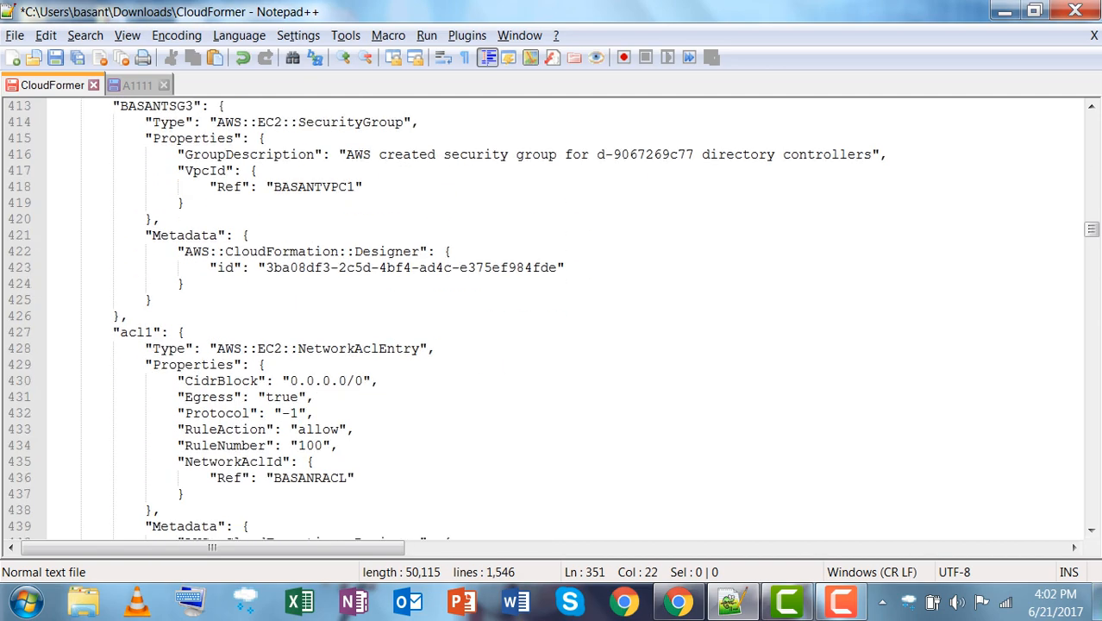
pyautogui.scroll(-1, 551, 319)
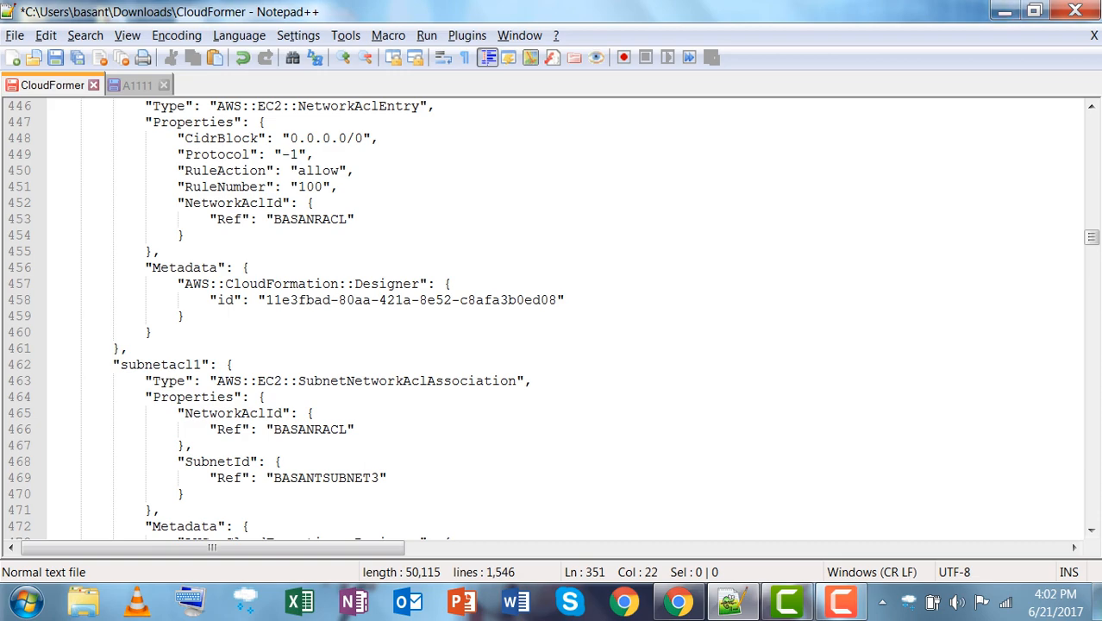
pyautogui.scroll(20, 552, 319)
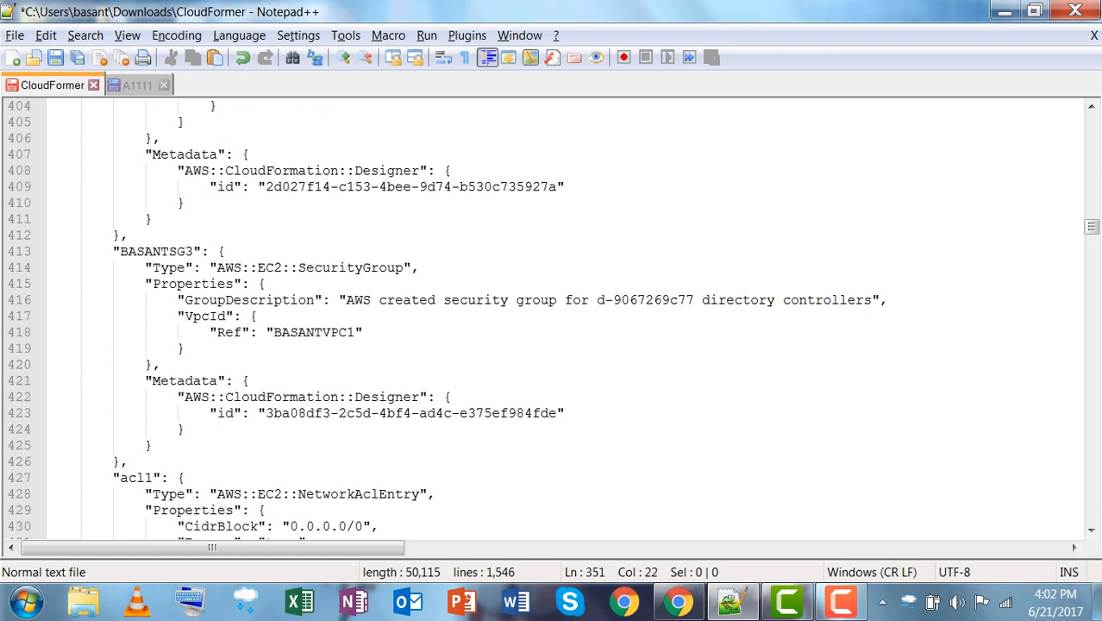
pyautogui.scroll(20, 552, 319)
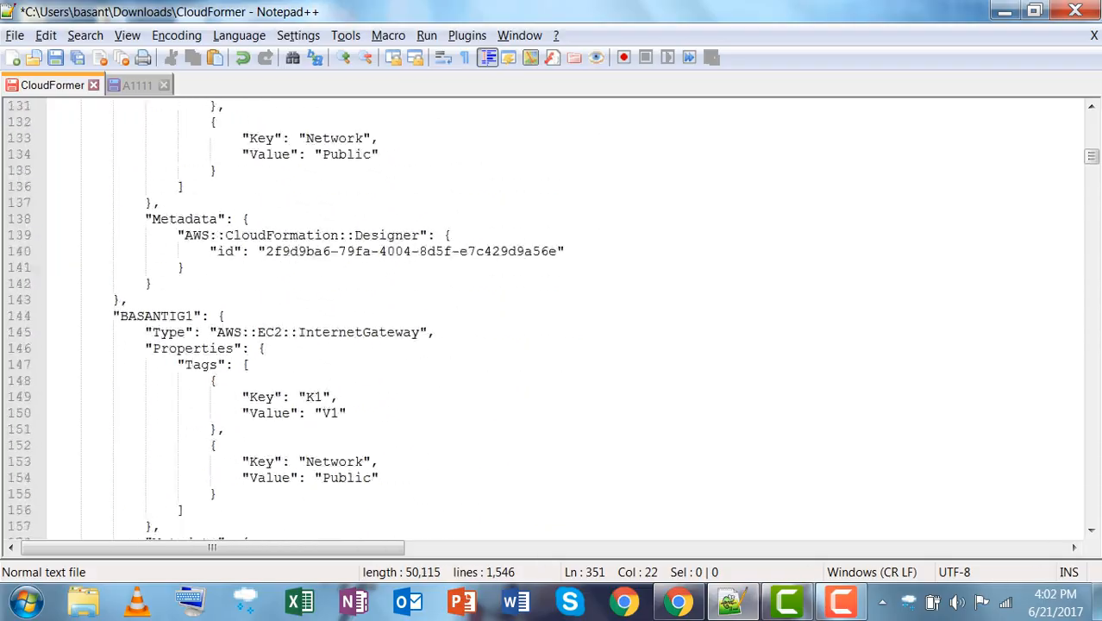